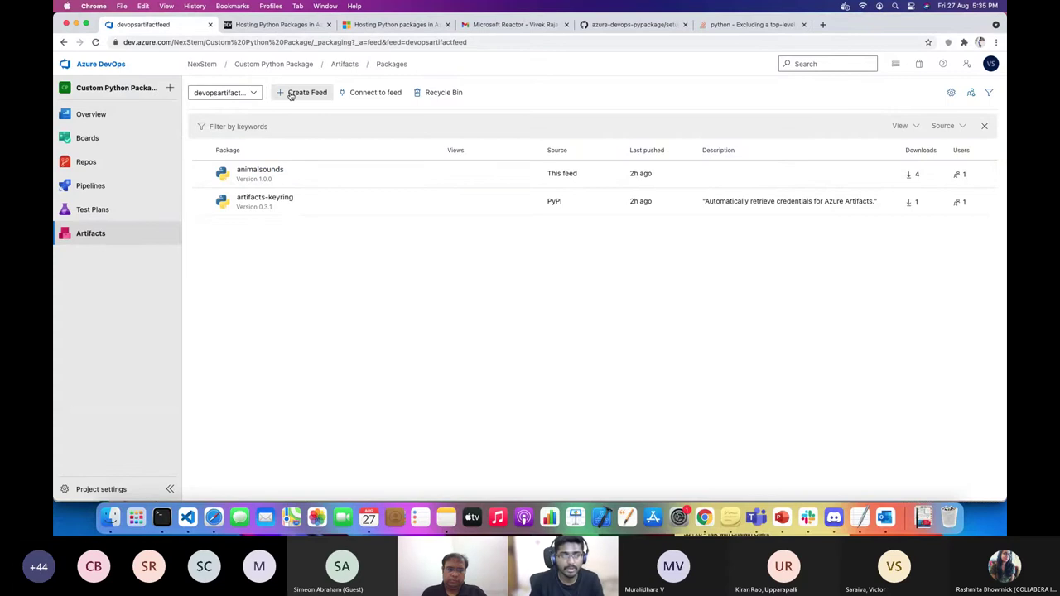
Open the new feed form and go through its visibility options, returning to members of the Azure Active Directory.
click(291, 95)
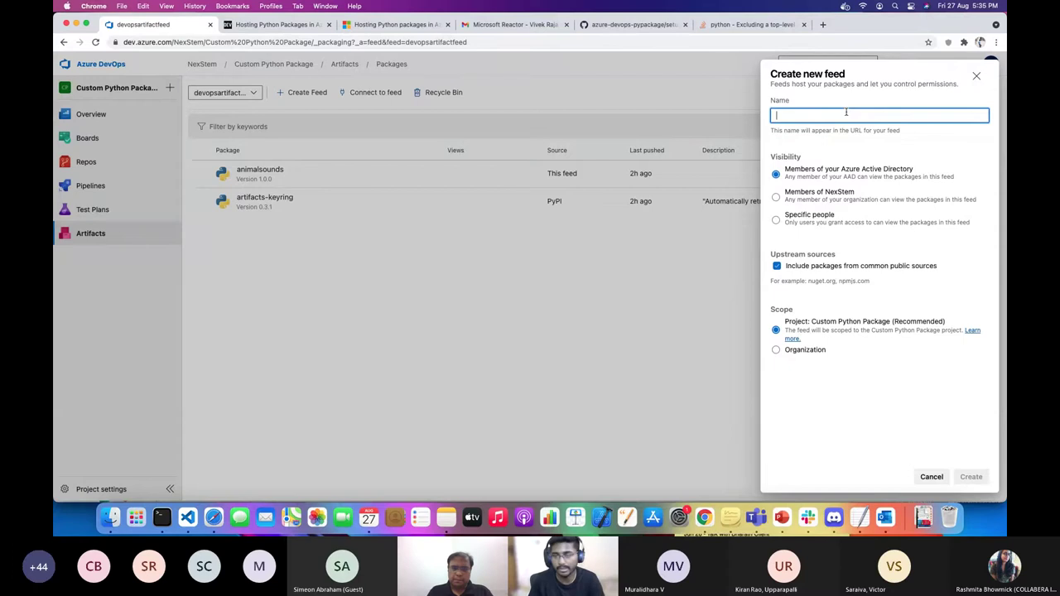
click(805, 192)
click(803, 215)
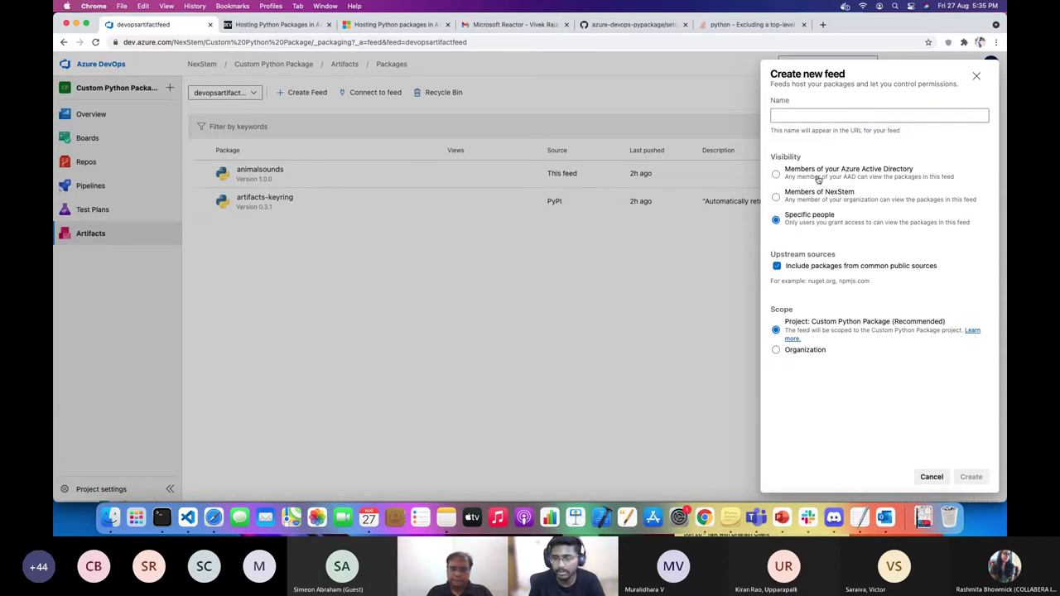
click(818, 177)
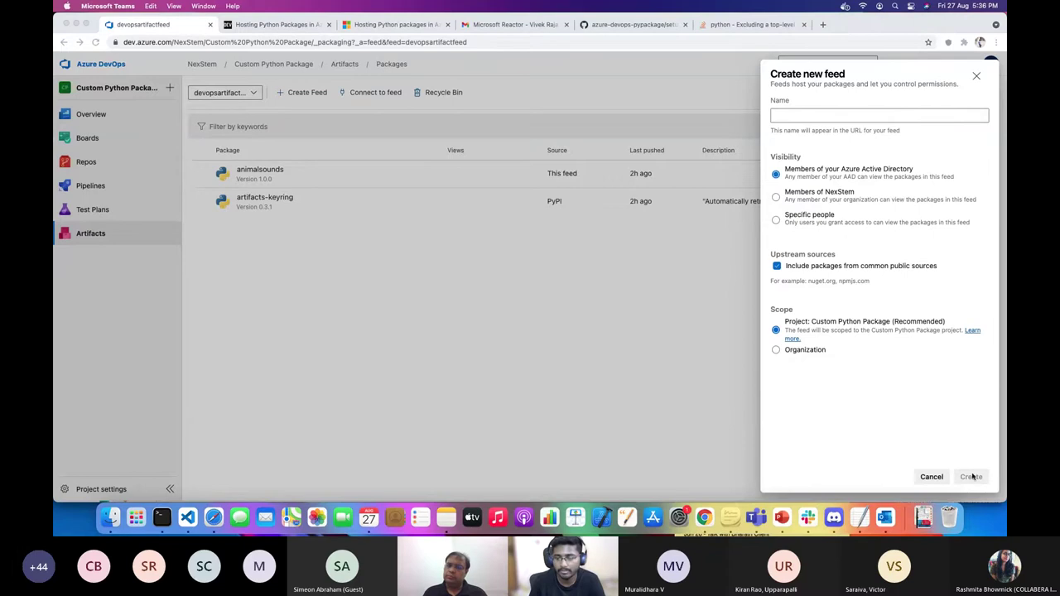
click(974, 84)
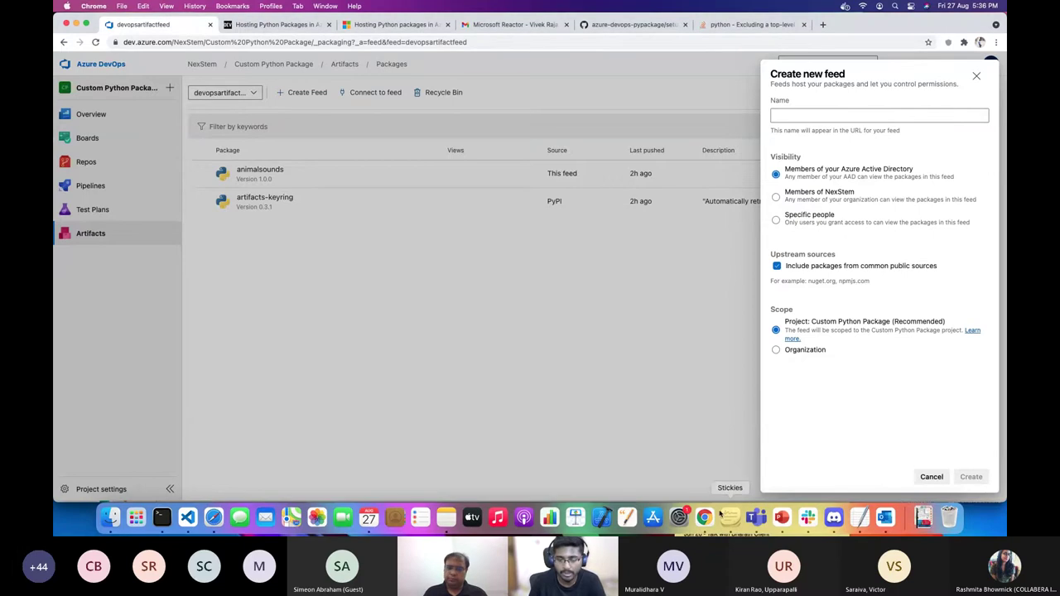
Switch to the PowerPoint presentation and advance to the slide on creating a new pipeline and selecting its source.
click(782, 517)
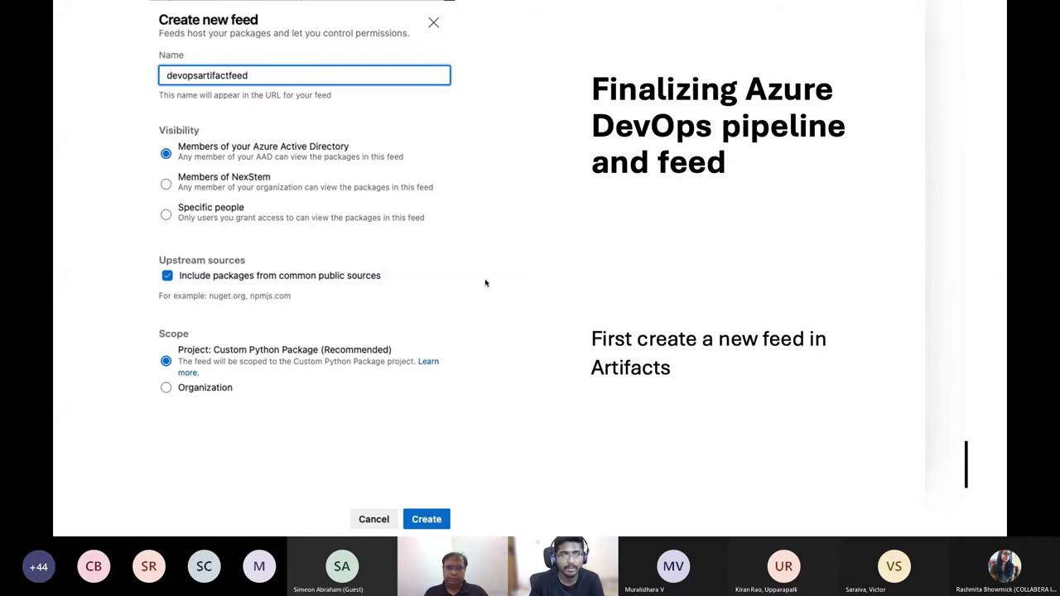
key(Right)
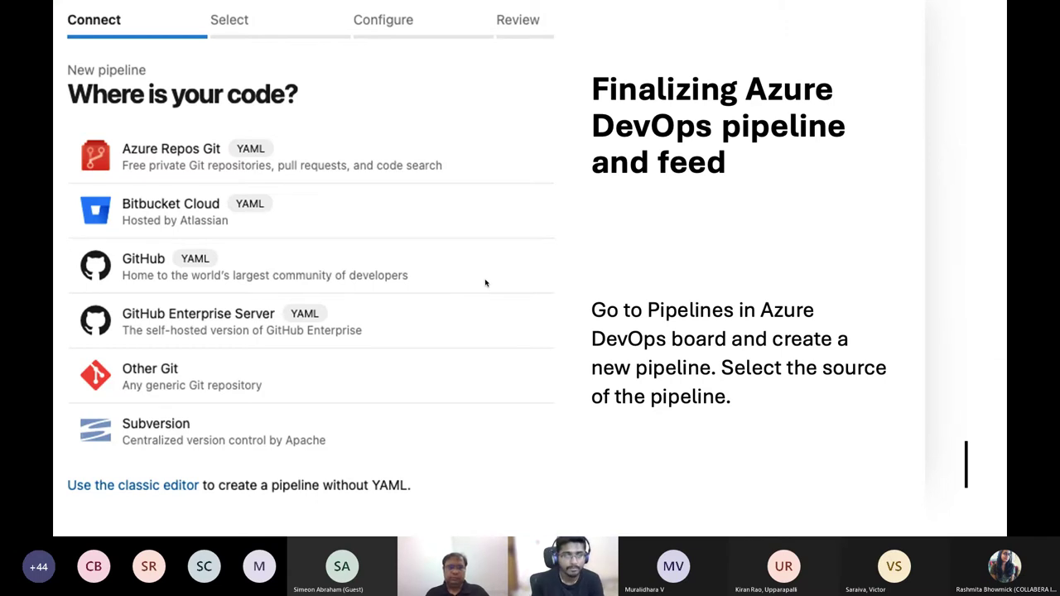
Switch back to Azure DevOps in Chrome and view the project's Pipelines and Releases pages.
key(super+Tab)
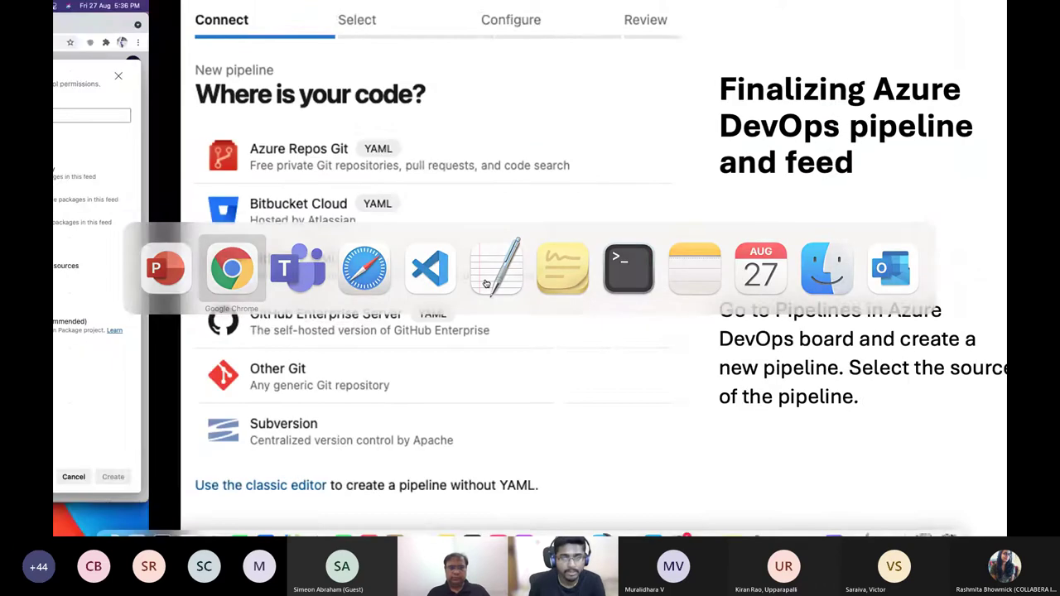
click(322, 255)
mouse_move(94, 185)
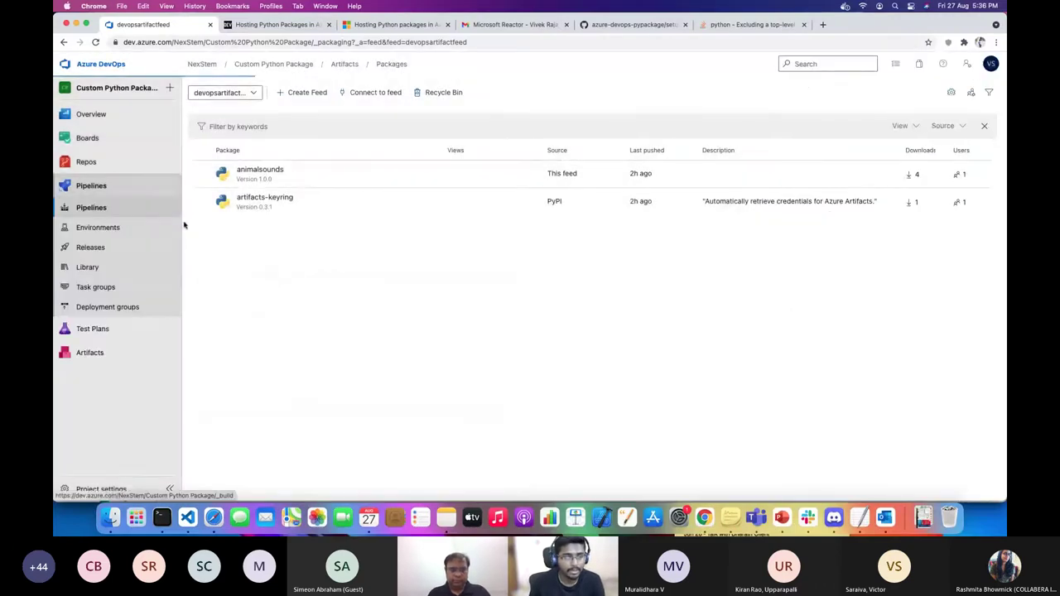
click(126, 209)
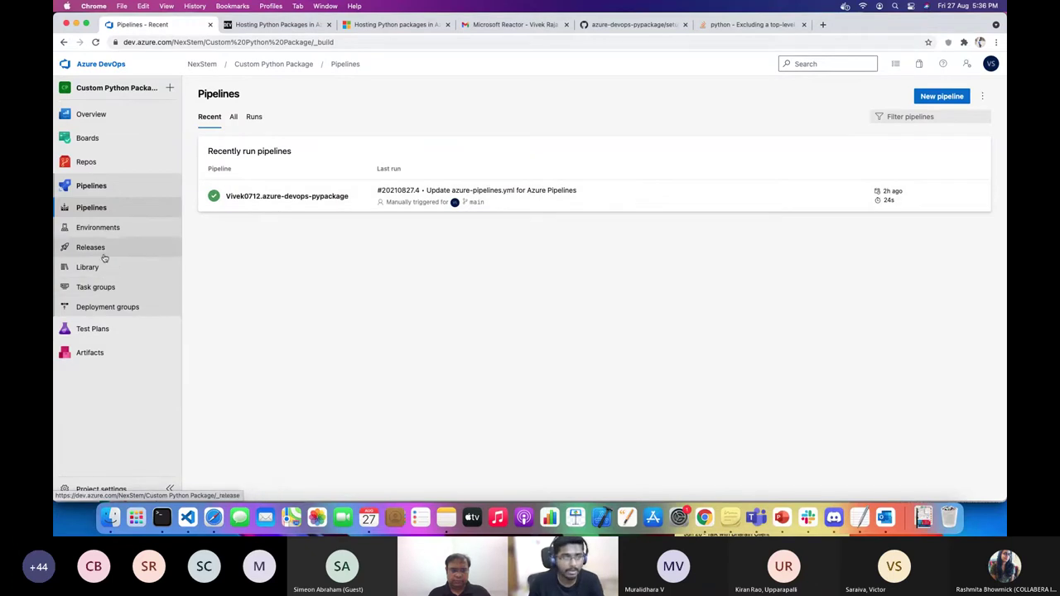
click(111, 245)
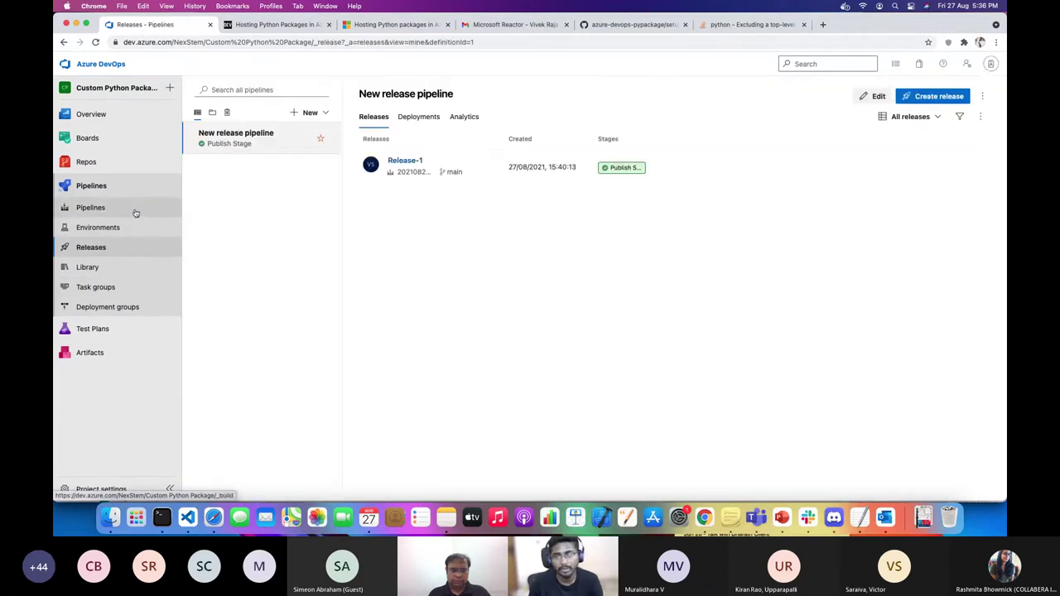
click(136, 209)
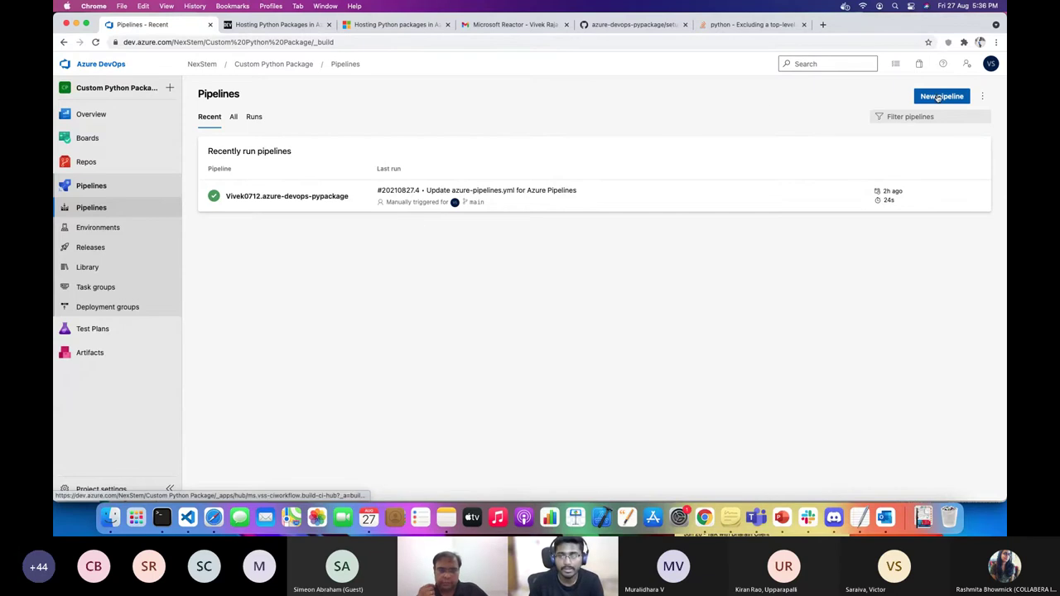
View the run history of the existing azure-devops-pypackage pipeline and return to the pipelines list.
click(650, 199)
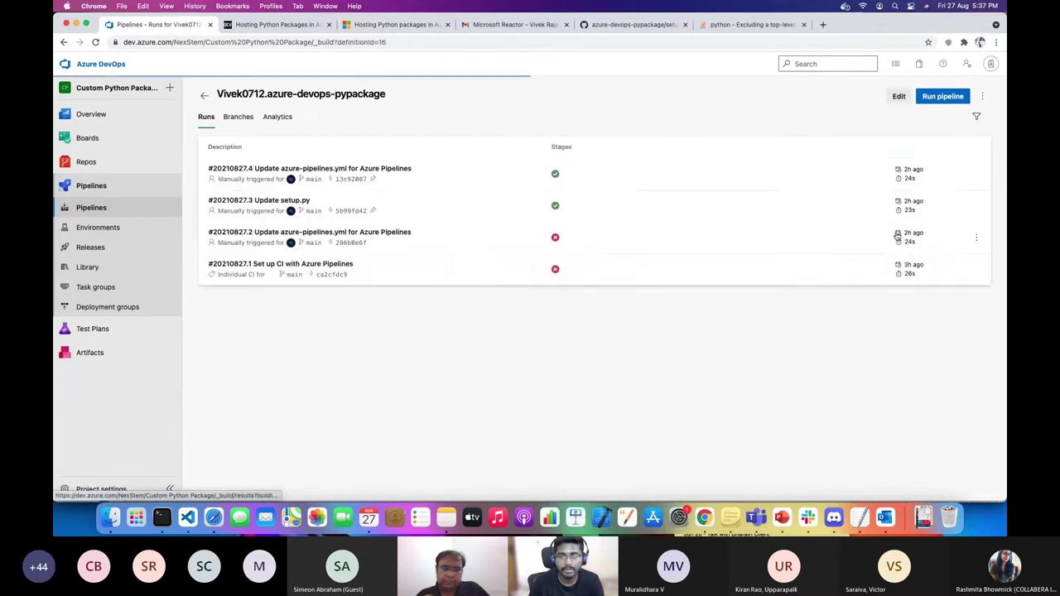
click(365, 172)
click(203, 95)
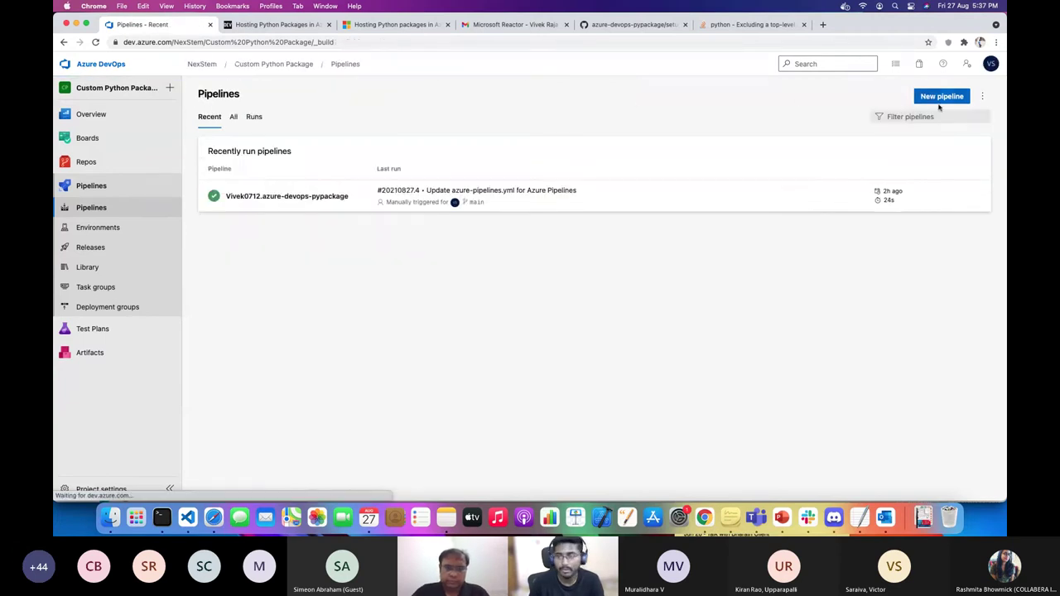
Start a new pipeline with GitHub as the code source and select the azure-devops-pypackage repository.
click(942, 97)
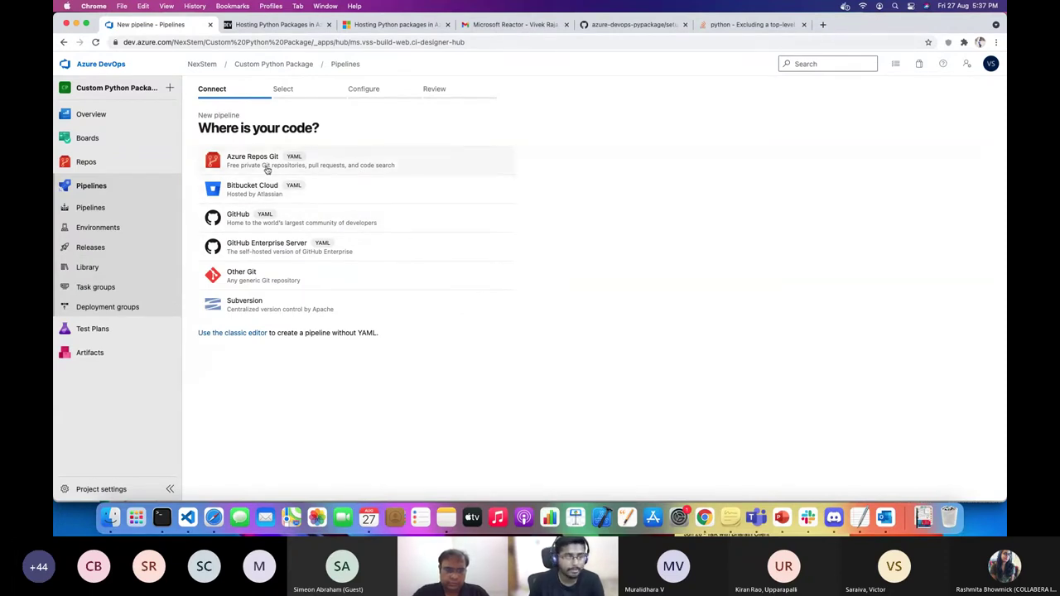
click(255, 222)
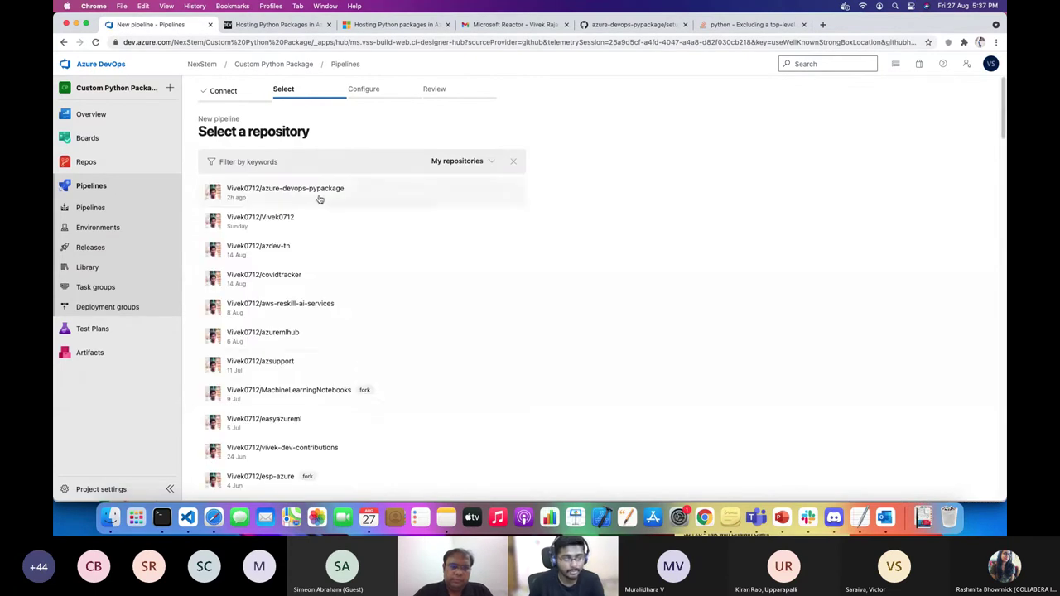
scroll(347, 376, down, 2)
scroll(331, 365, down, 10)
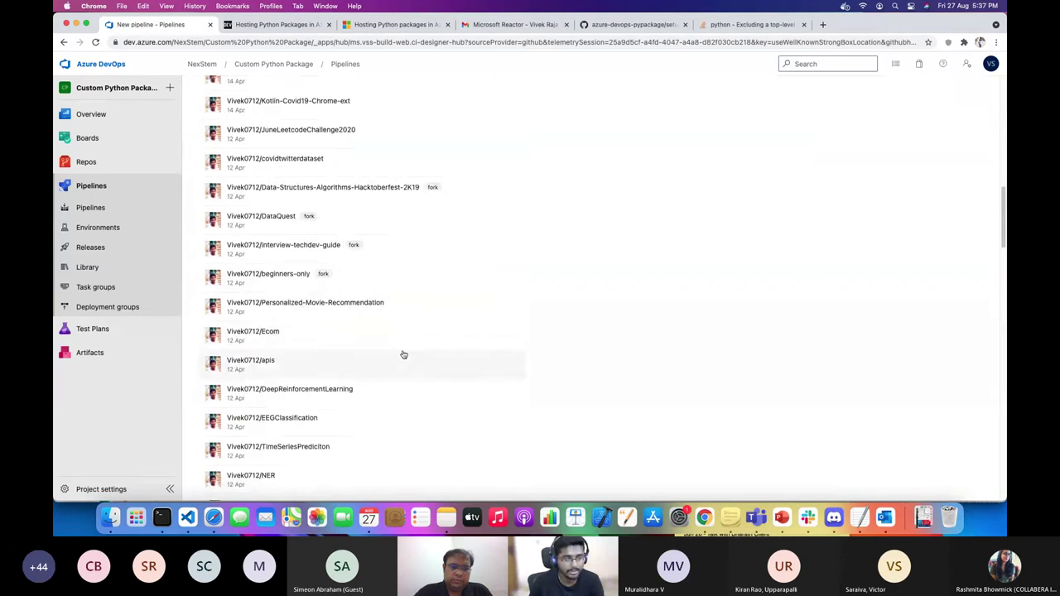
scroll(402, 355, up, 15)
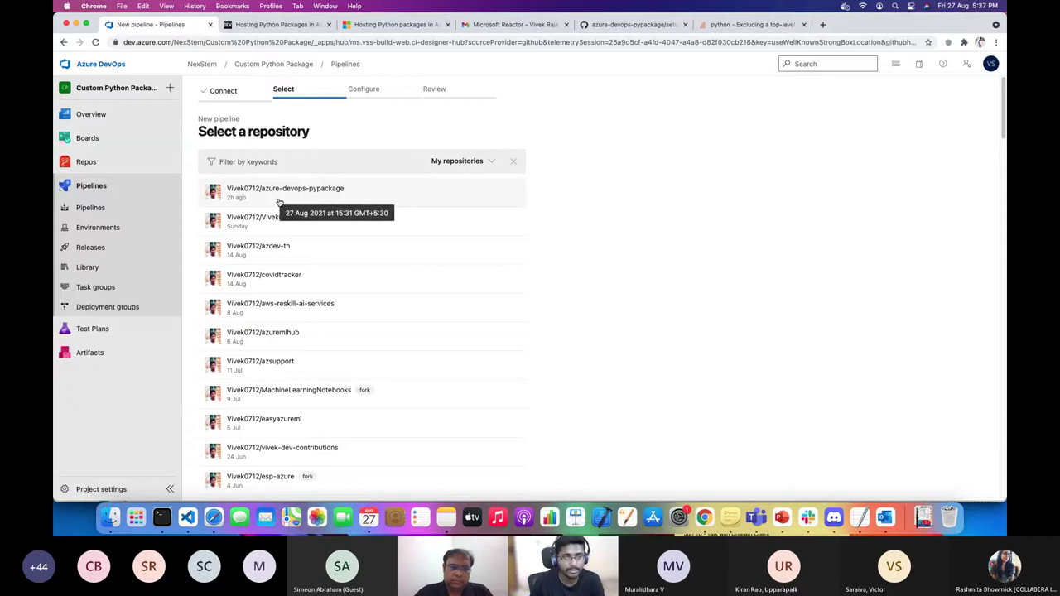
click(278, 202)
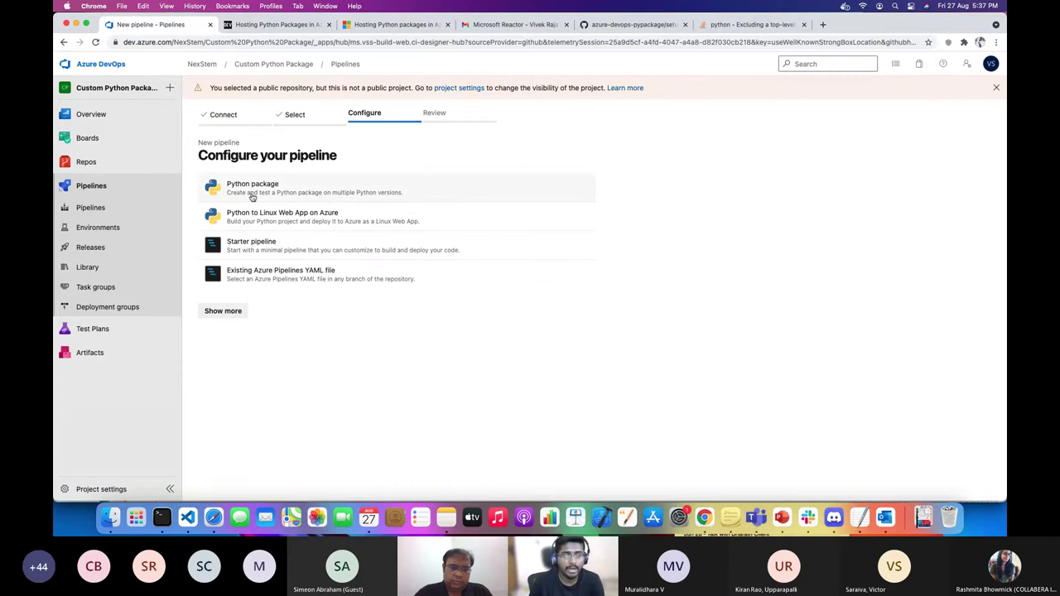
Open the root of the azure-devops-pypackage repository on GitHub and look over its file list.
click(607, 28)
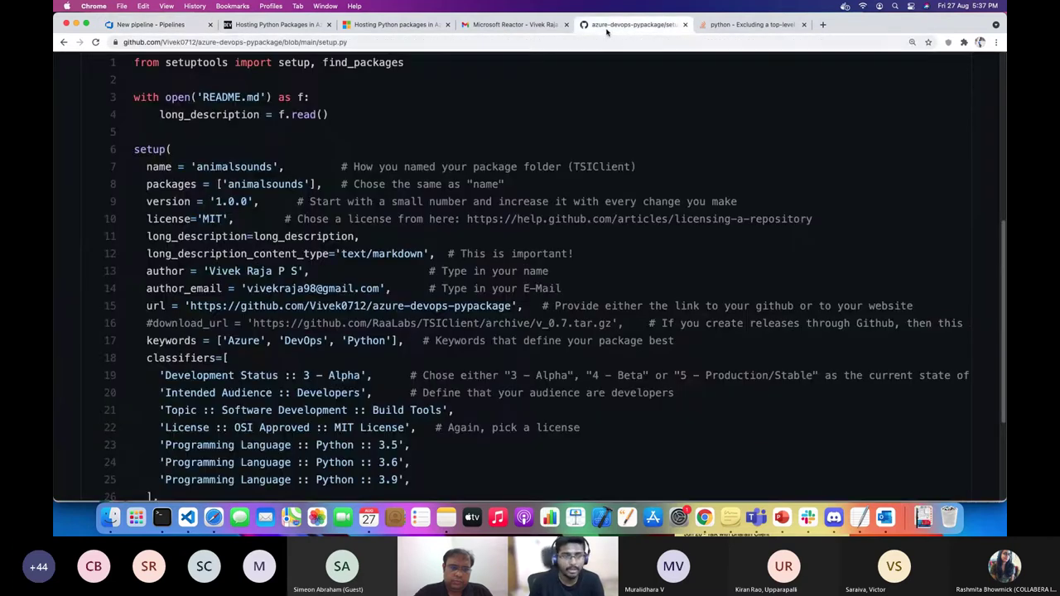
scroll(305, 215, up, 5)
click(260, 132)
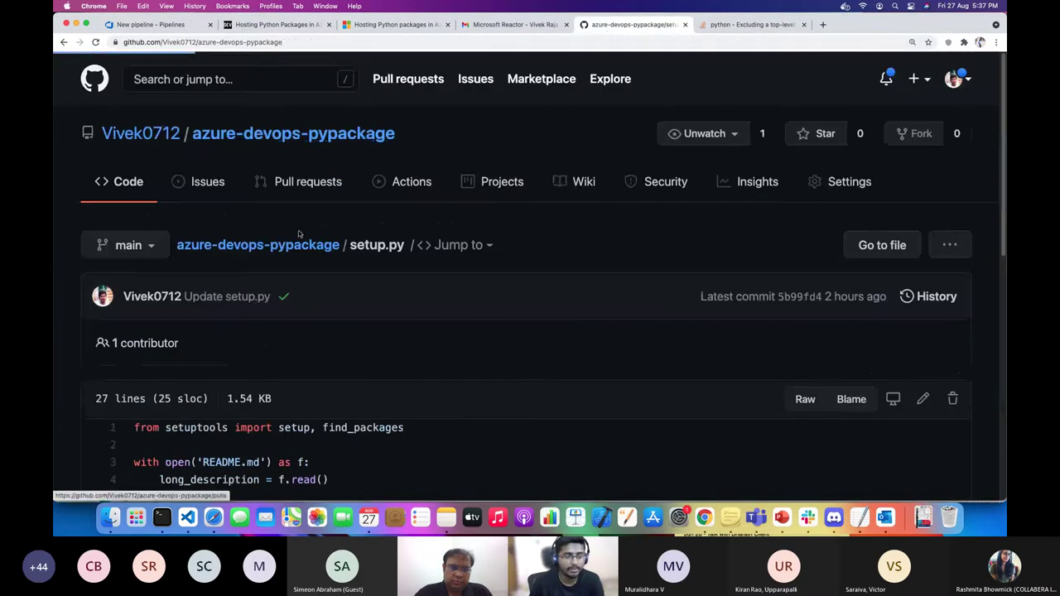
scroll(182, 327, down, 5)
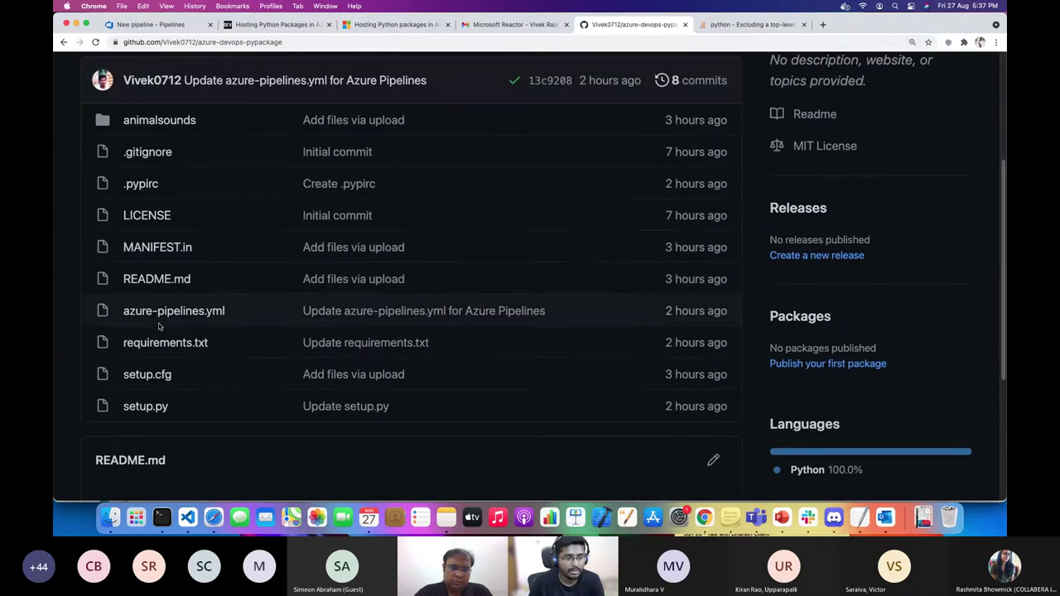
scroll(158, 339, up, 2)
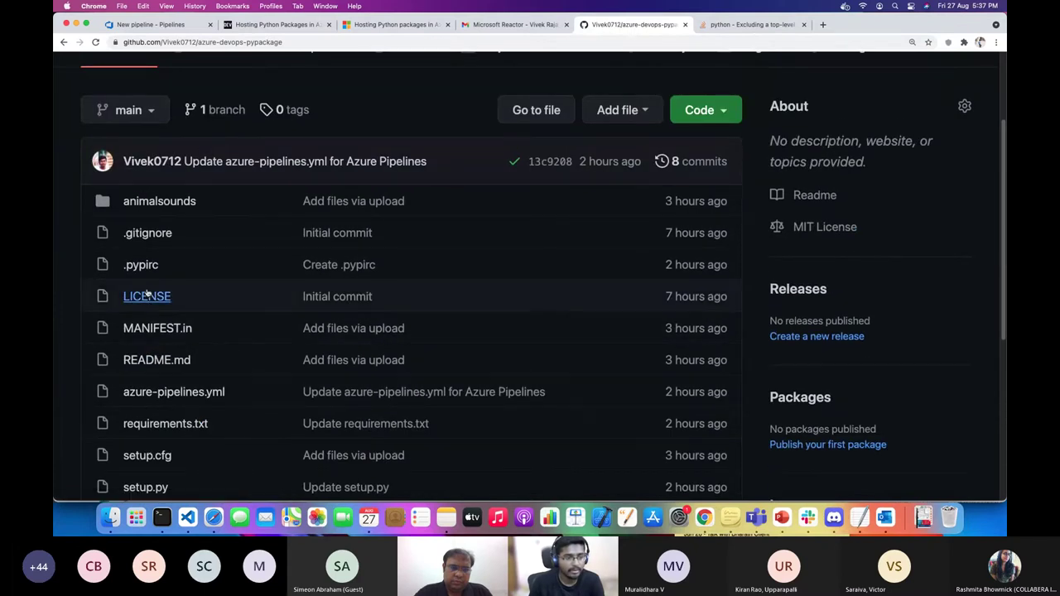
scroll(147, 294, down, 3)
Switch to Visual Studio Code and expand the animalsounds.egg-info folder to examine the local package structure.
click(187, 517)
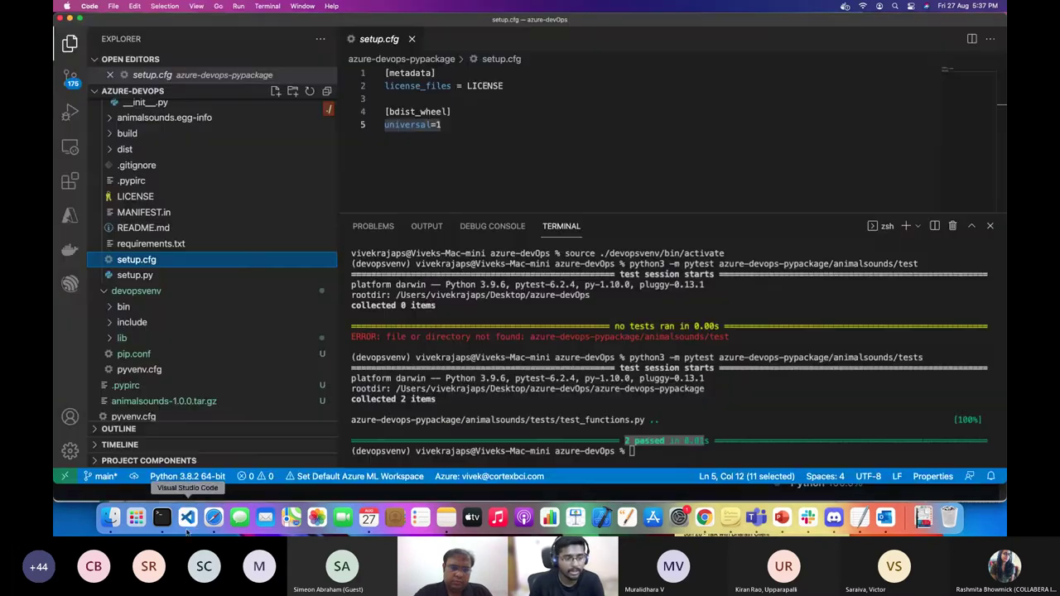
click(165, 123)
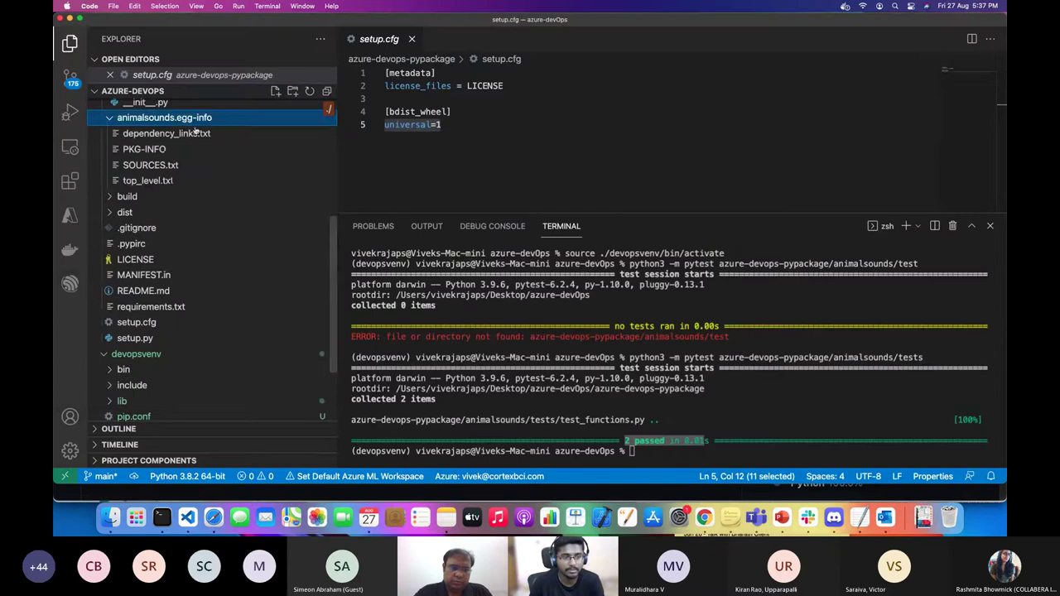
scroll(195, 133, up, 5)
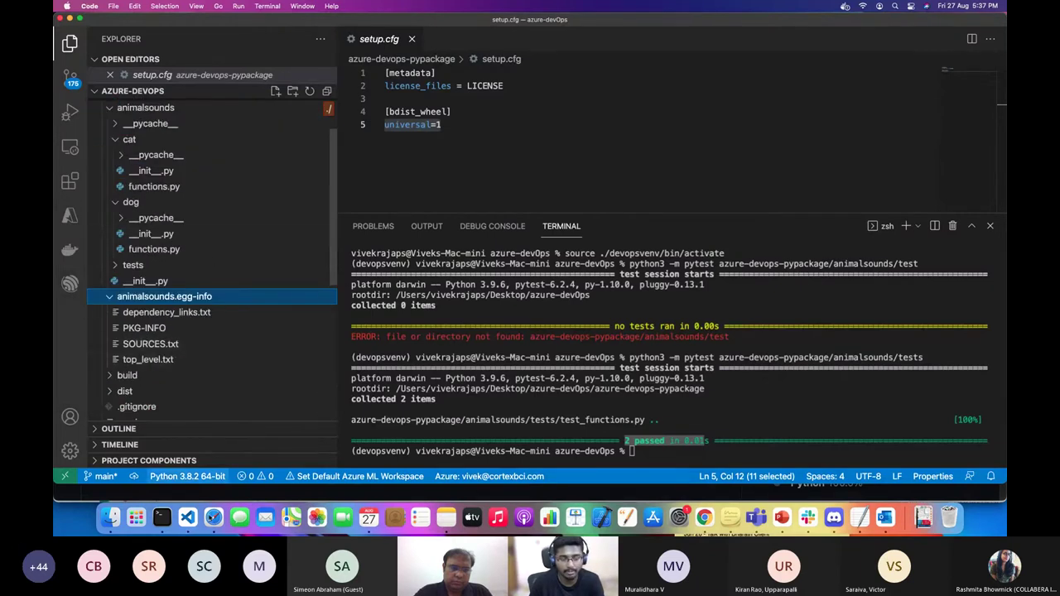
Return to the new pipeline in Chrome and configure it as a Starter pipeline, opening its YAML for review.
click(214, 517)
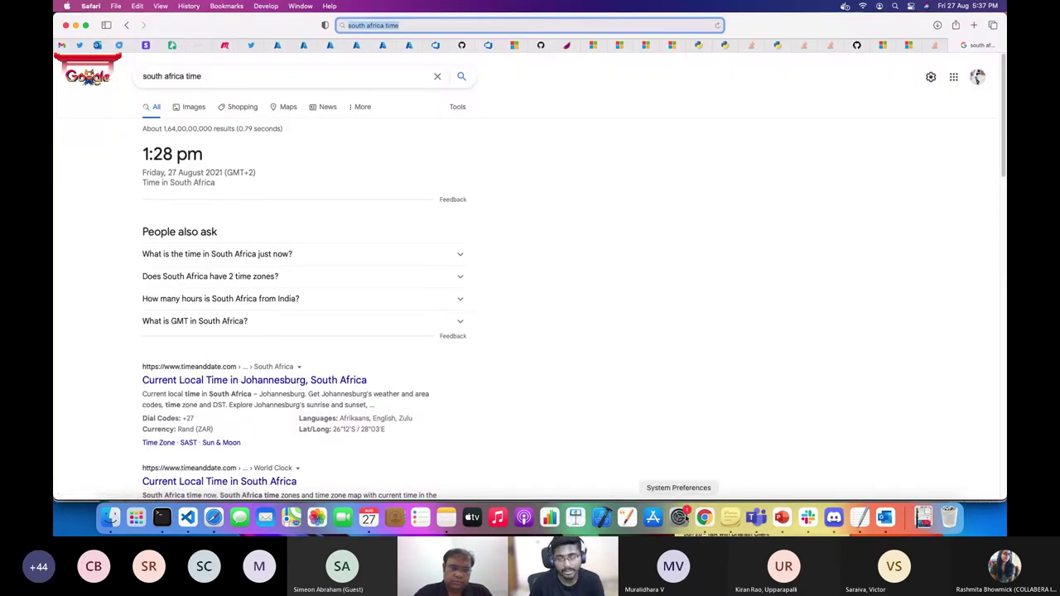
click(703, 518)
click(489, 25)
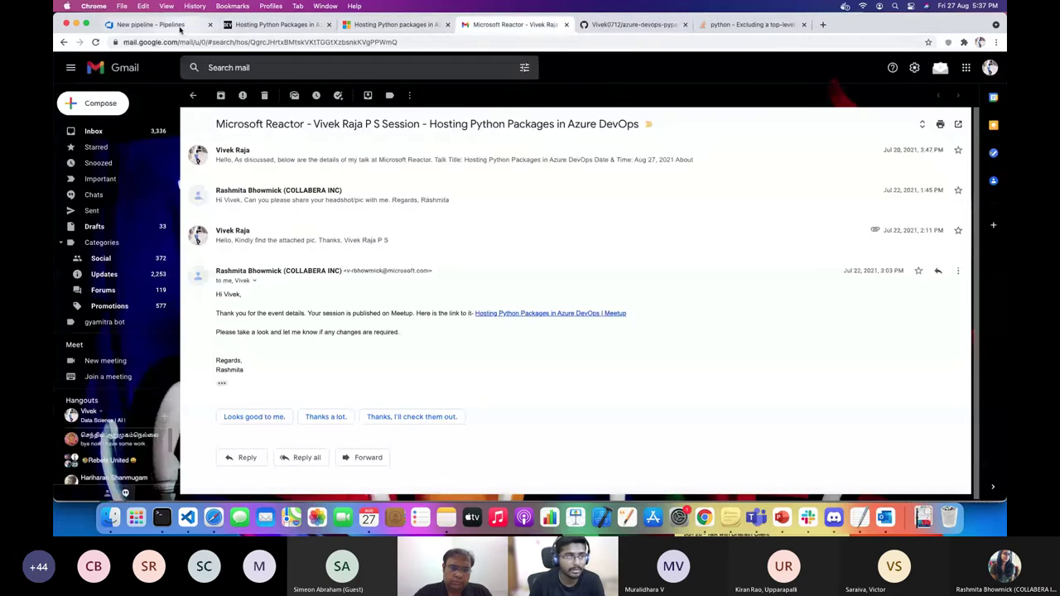
click(153, 24)
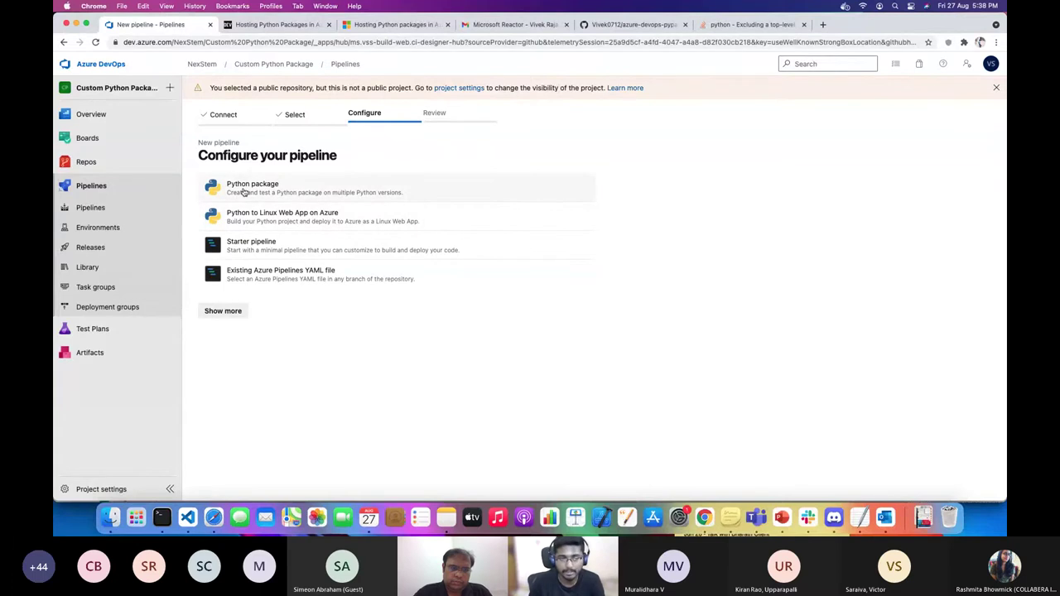
click(289, 250)
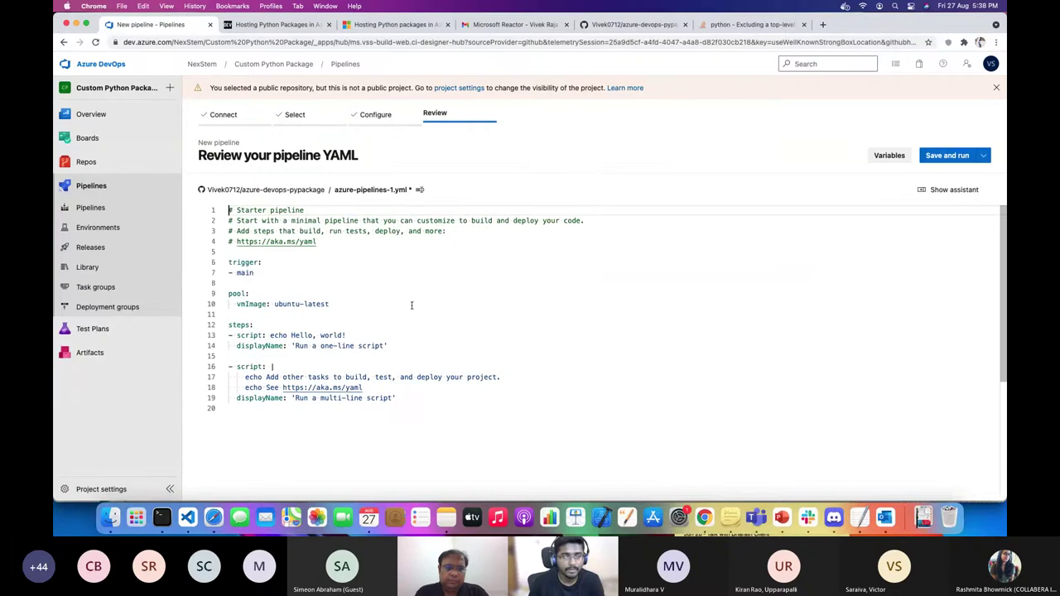
scroll(411, 305, down, 2)
scroll(397, 309, up, 2)
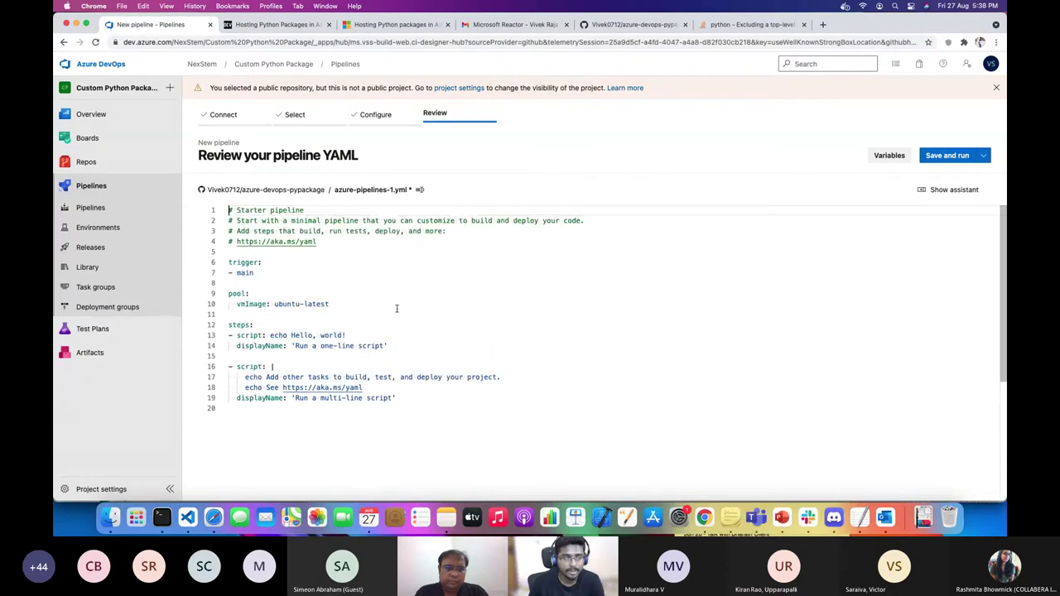
click(414, 401)
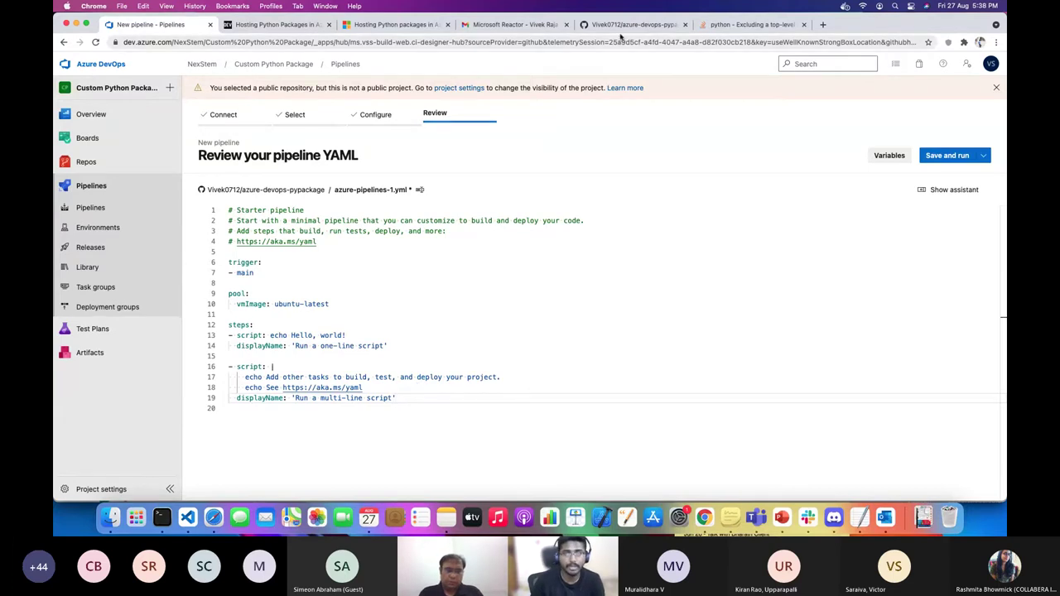
Open azure-pipelines.yml in the GitHub repository and examine its trigger, pool, strategy and steps sections.
click(617, 27)
click(202, 324)
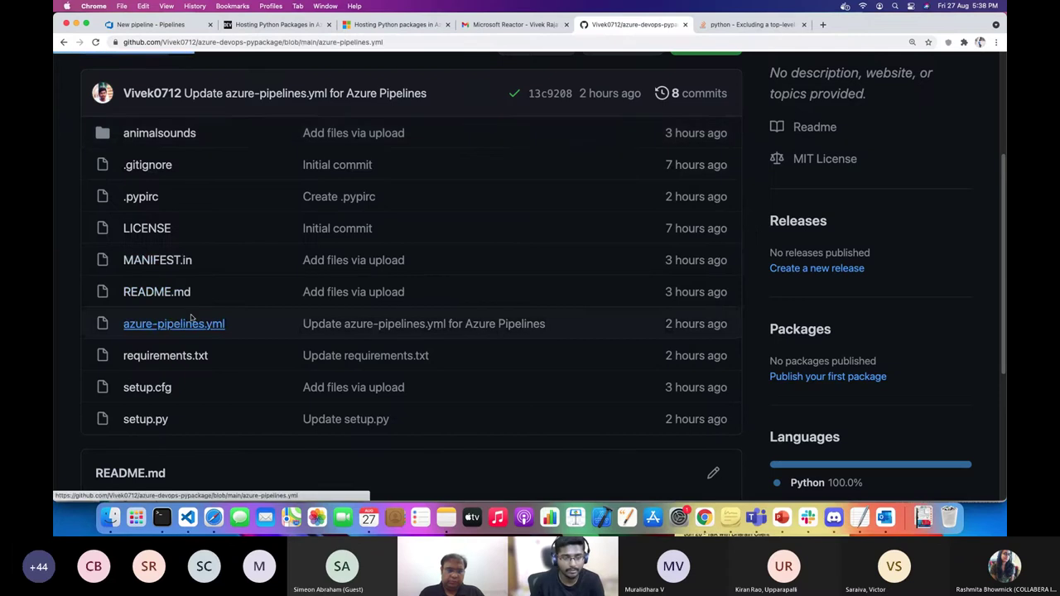
scroll(364, 308, down, 1)
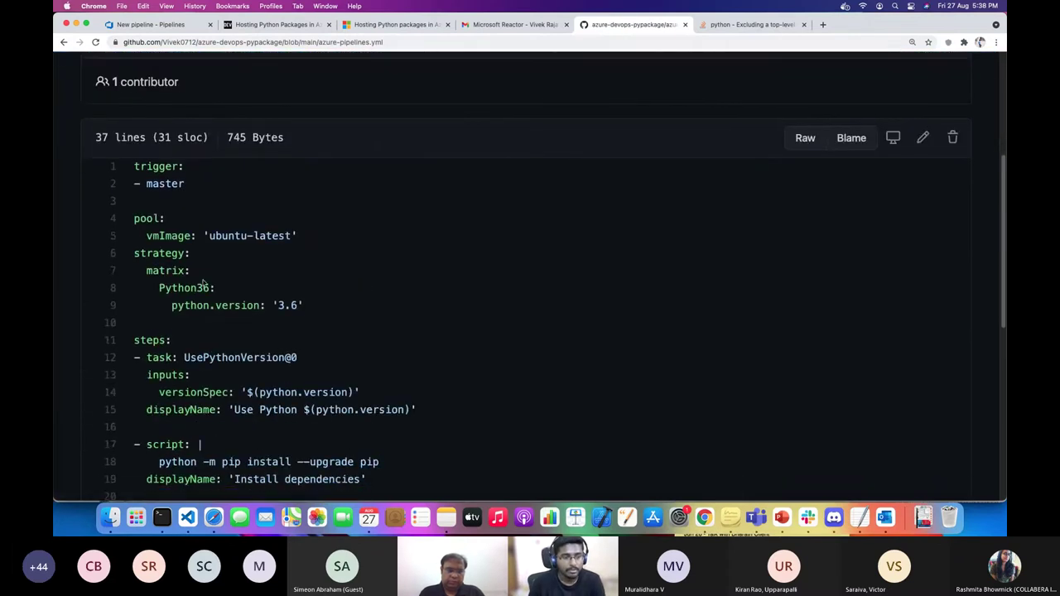
drag(305, 318, 130, 176)
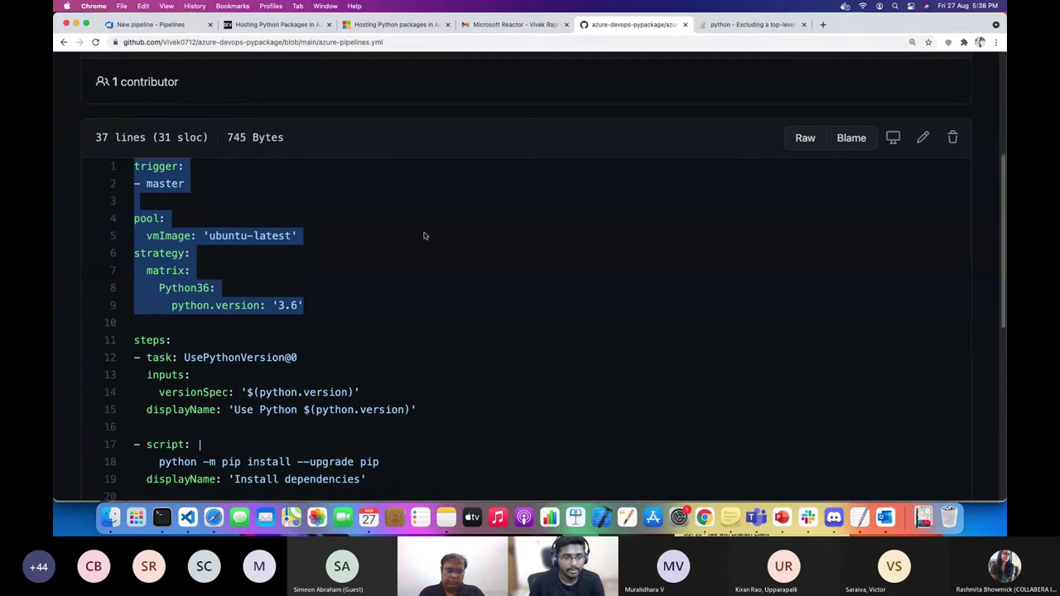
scroll(424, 236, down, 5)
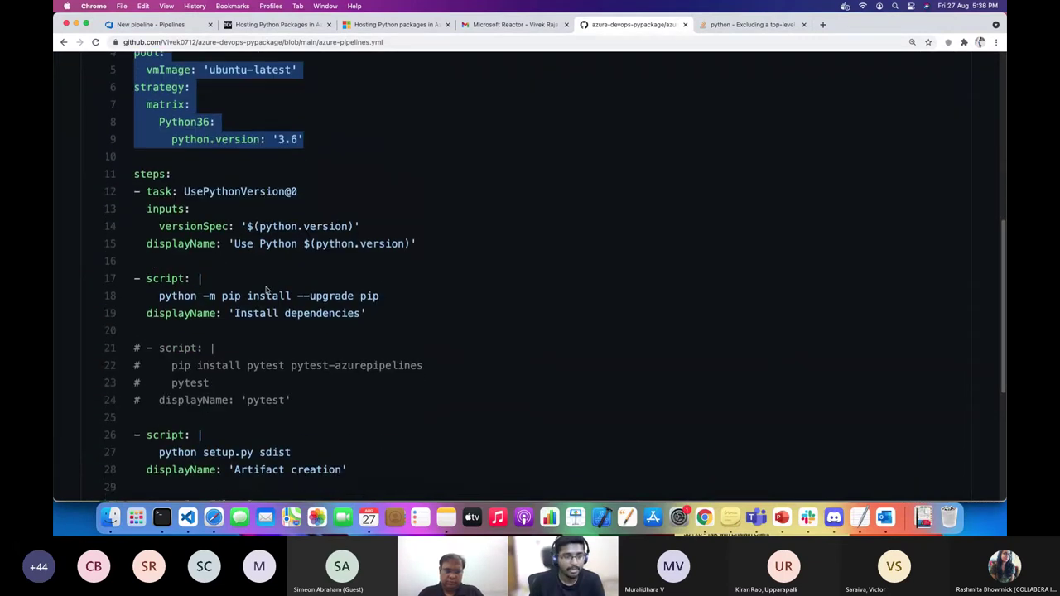
Examine the dependency installation, commented-out pytest and artifact creation scripts in azure-pipelines.yml.
scroll(331, 277, down, 3)
drag(395, 265, 113, 229)
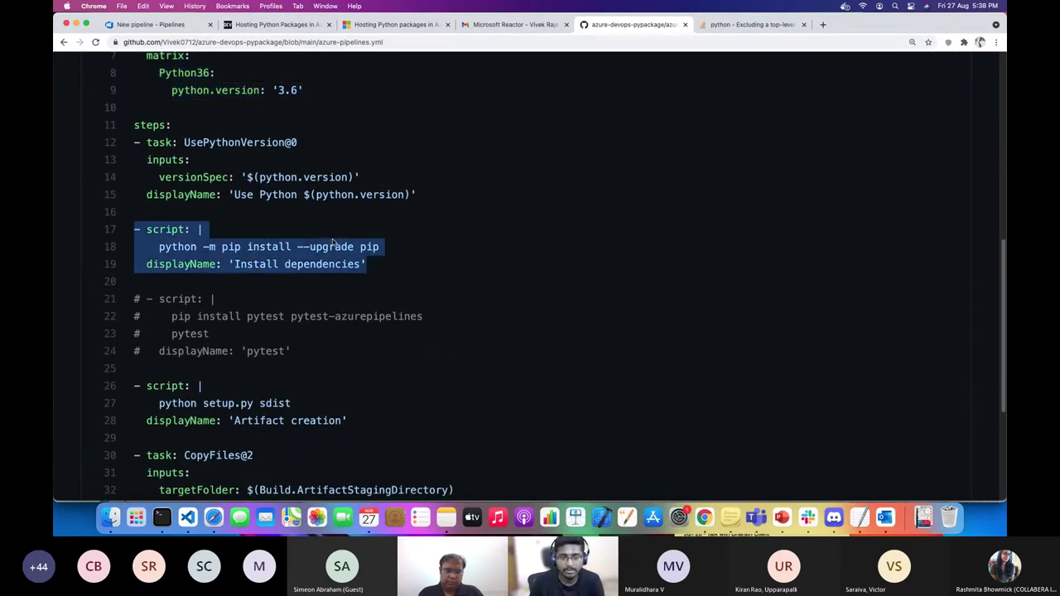
scroll(437, 331, down, 4)
click(324, 290)
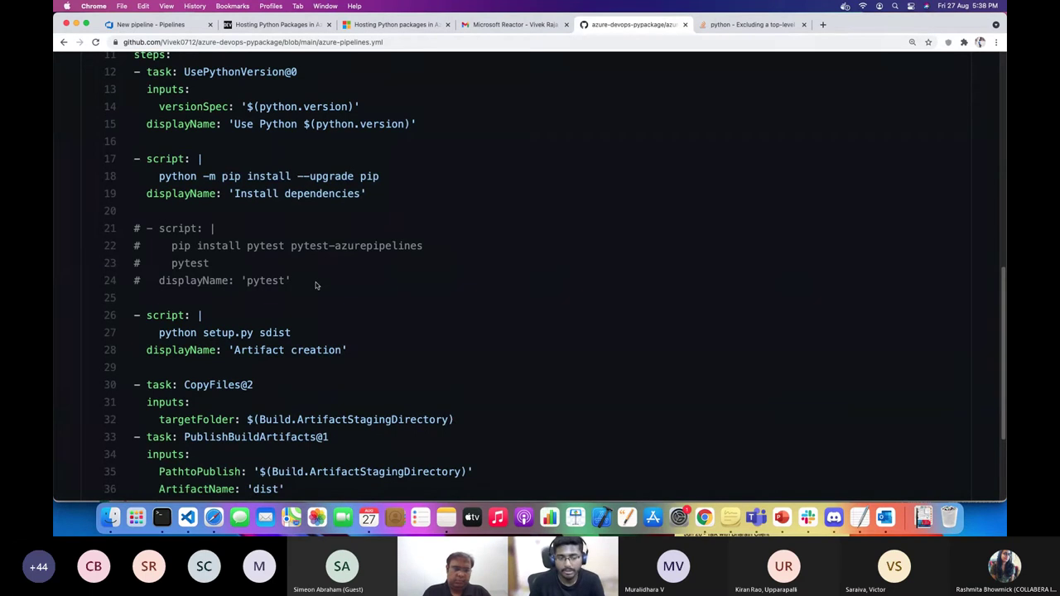
drag(313, 283, 110, 229)
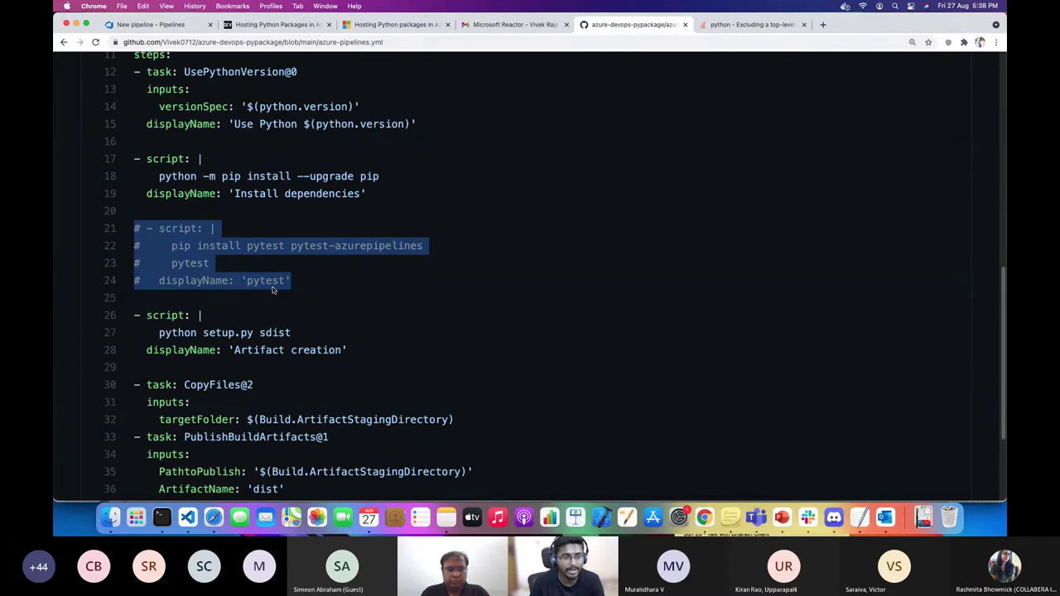
scroll(236, 293, down, 3)
click(248, 297)
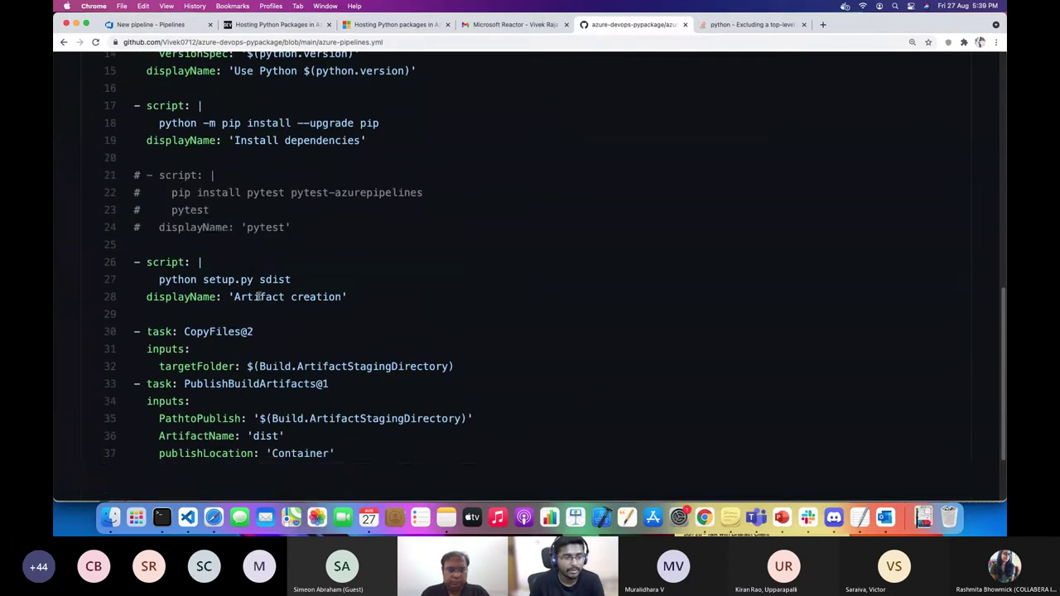
drag(350, 297, 238, 297)
scroll(268, 282, up, 1)
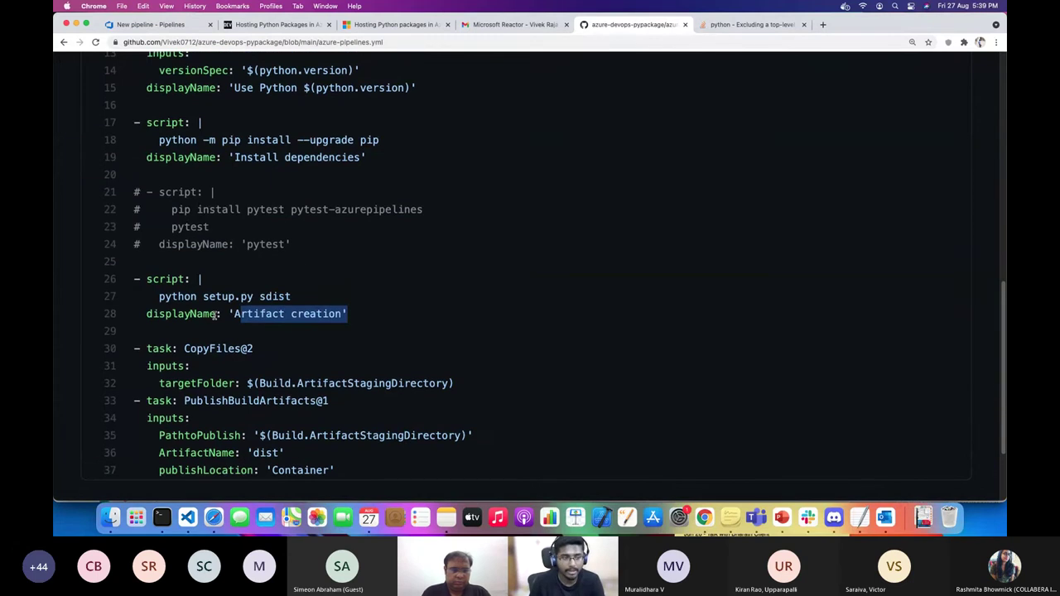
shift+click(135, 279)
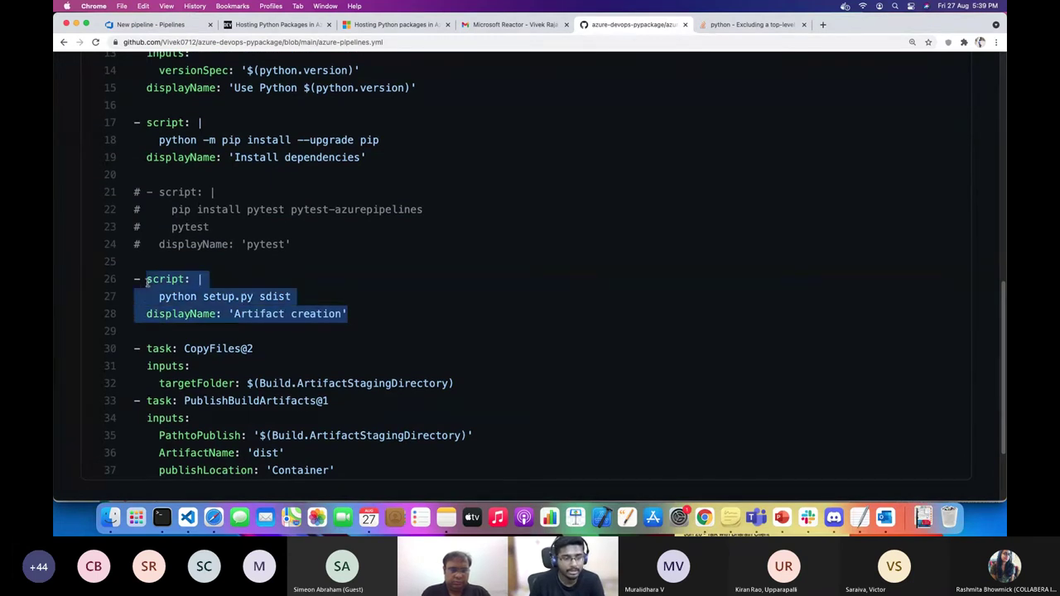
click(222, 300)
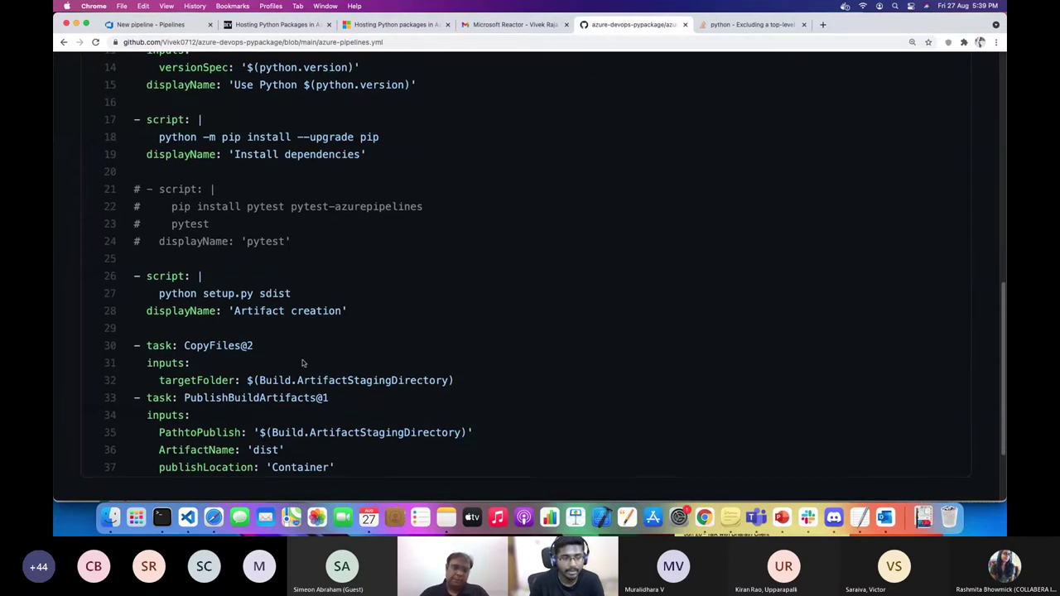
Examine the CopyFiles@2 and PublishBuildArtifacts@1 tasks in azure-pipelines.yml, and look over the whole file again.
scroll(299, 362, down, 2)
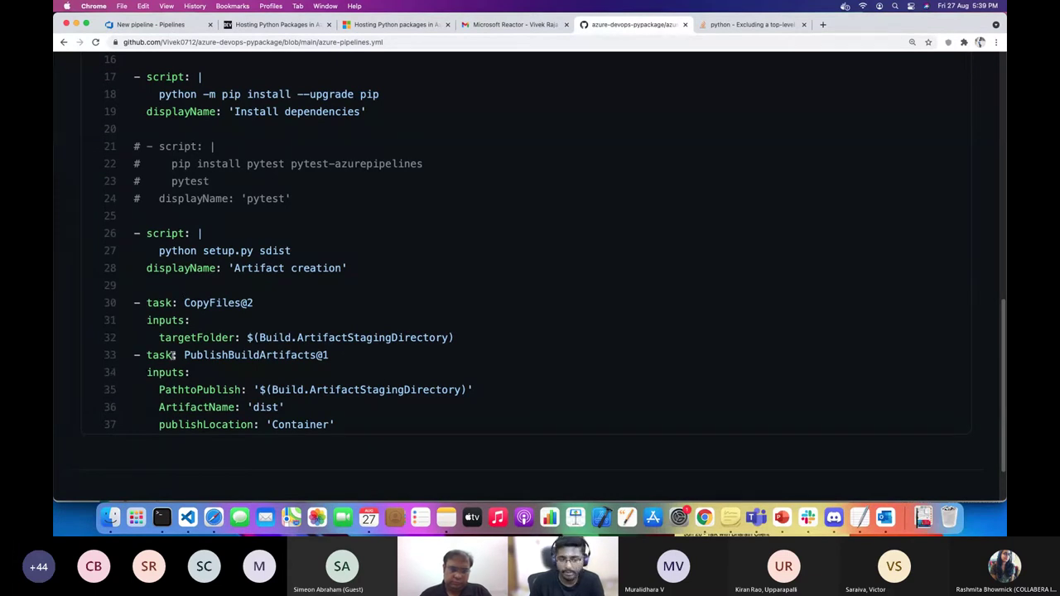
drag(329, 354, 145, 317)
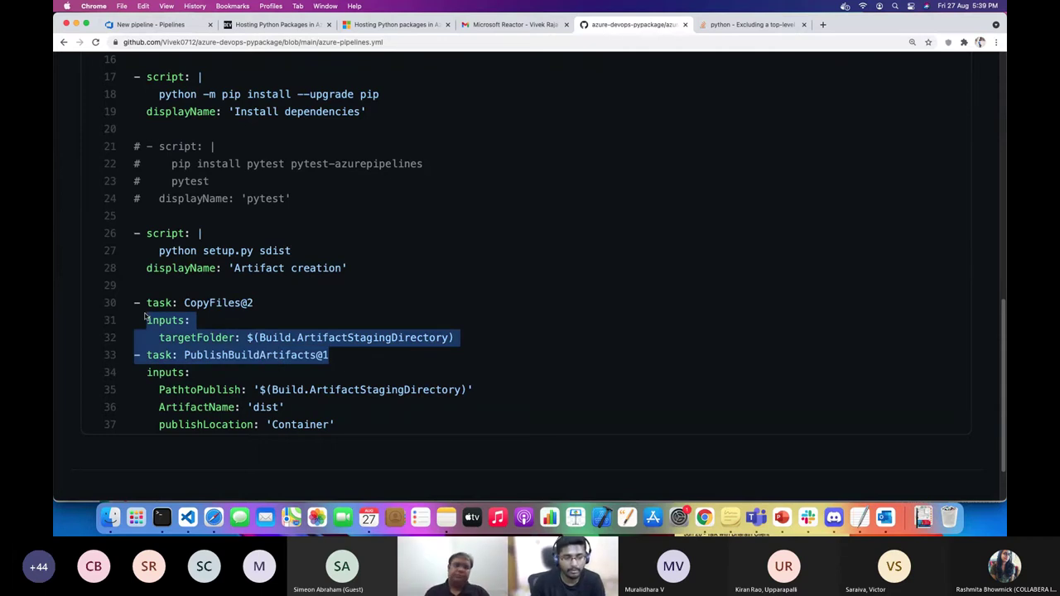
click(202, 323)
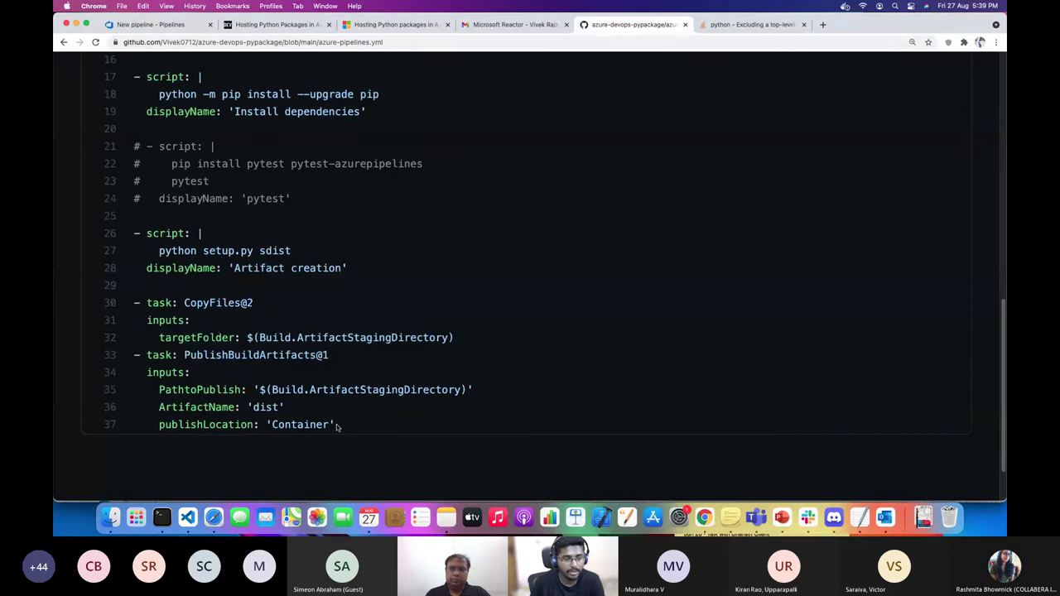
drag(337, 426, 111, 364)
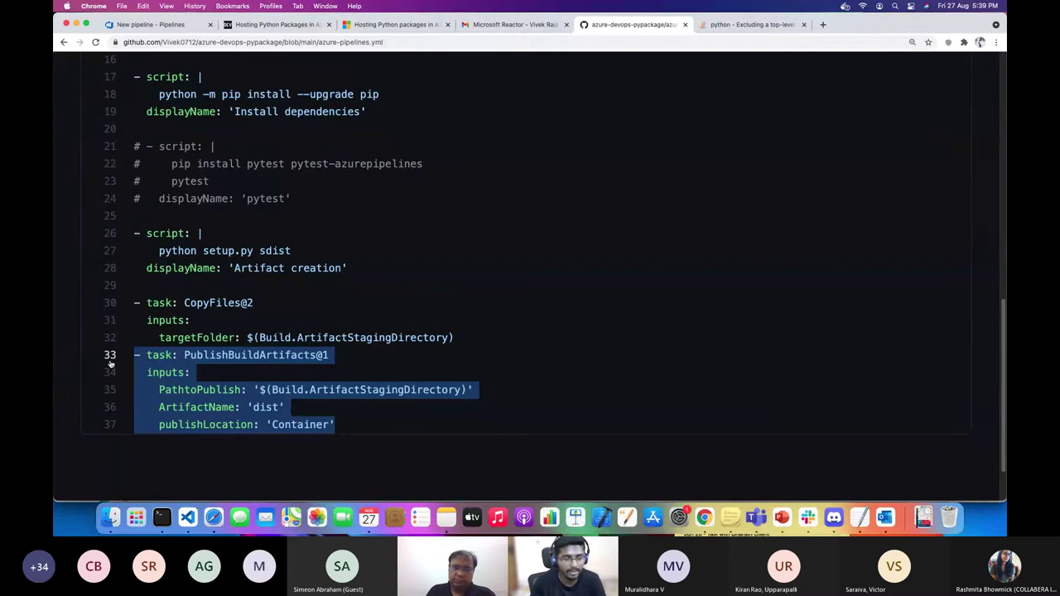
click(213, 357)
scroll(289, 357, up, 5)
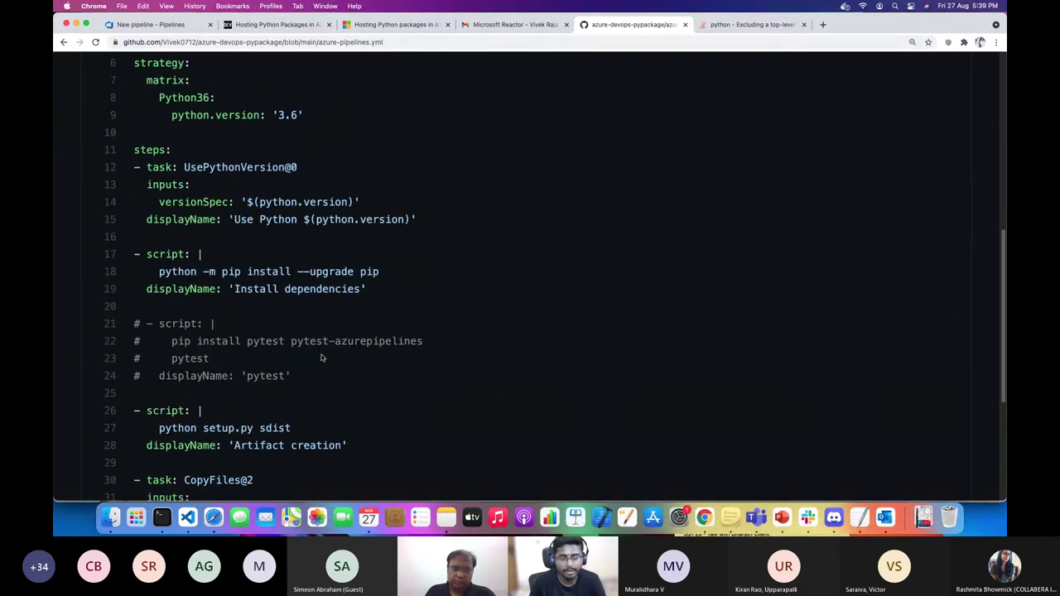
scroll(322, 358, up, 5)
scroll(322, 357, down, 2)
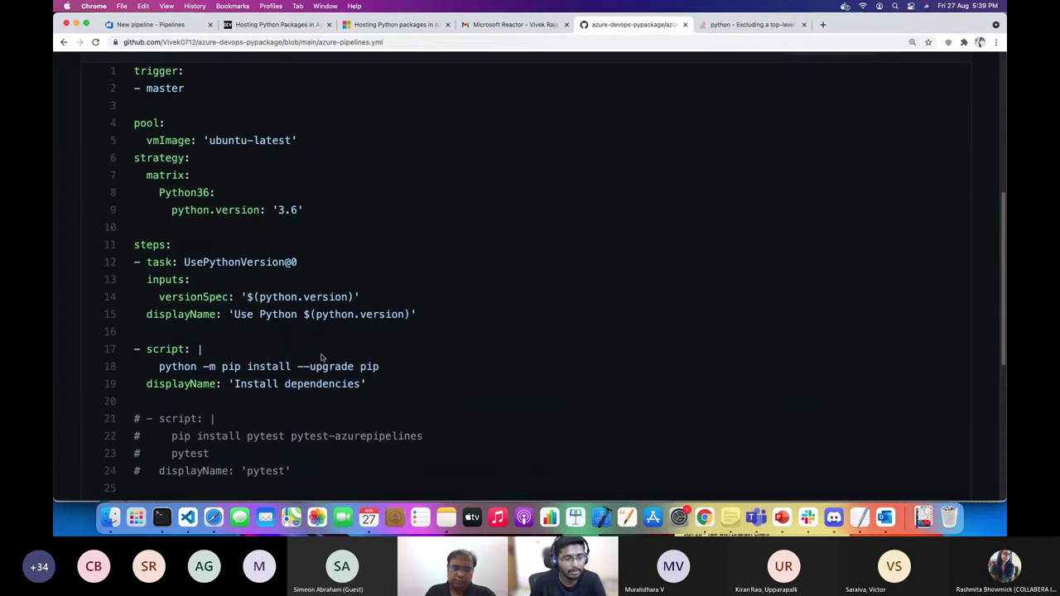
scroll(322, 357, down, 8)
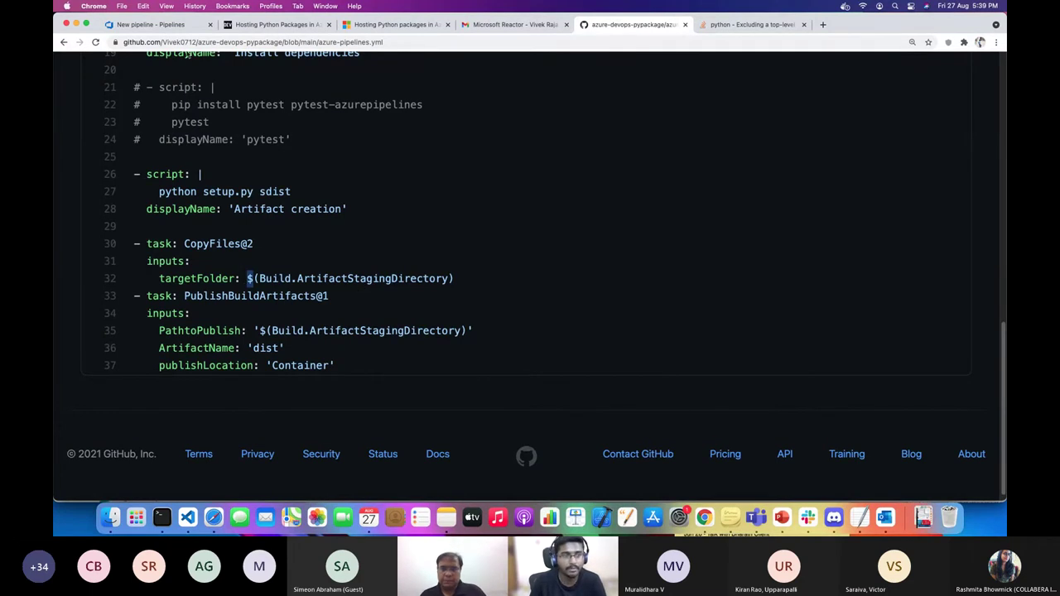
Leave the new pipeline's YAML review in Azure DevOps and open the run history of the existing azure-devops-pypackage pipeline.
click(155, 24)
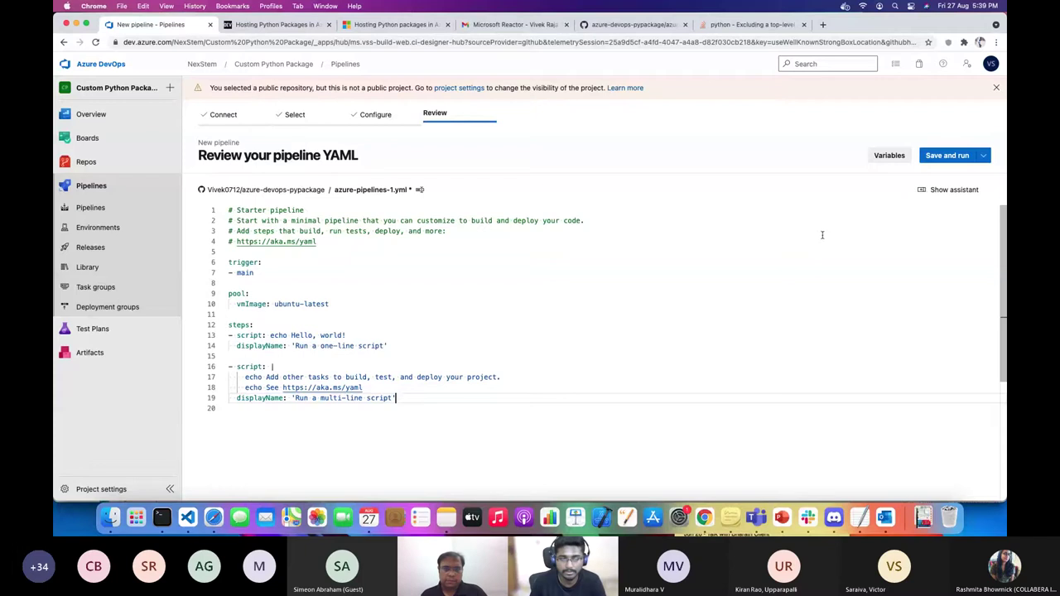
click(273, 64)
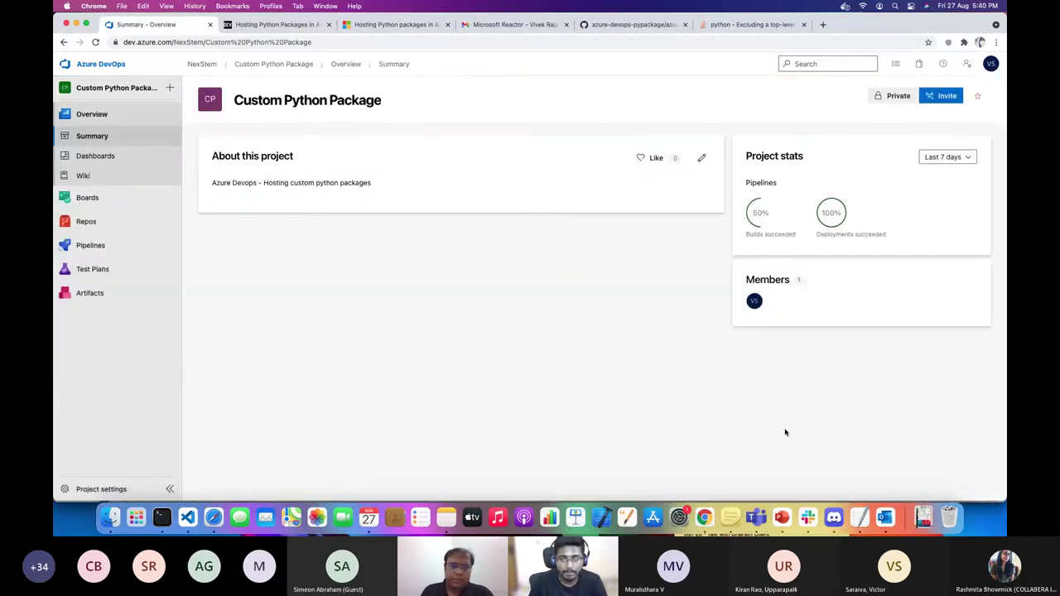
click(116, 245)
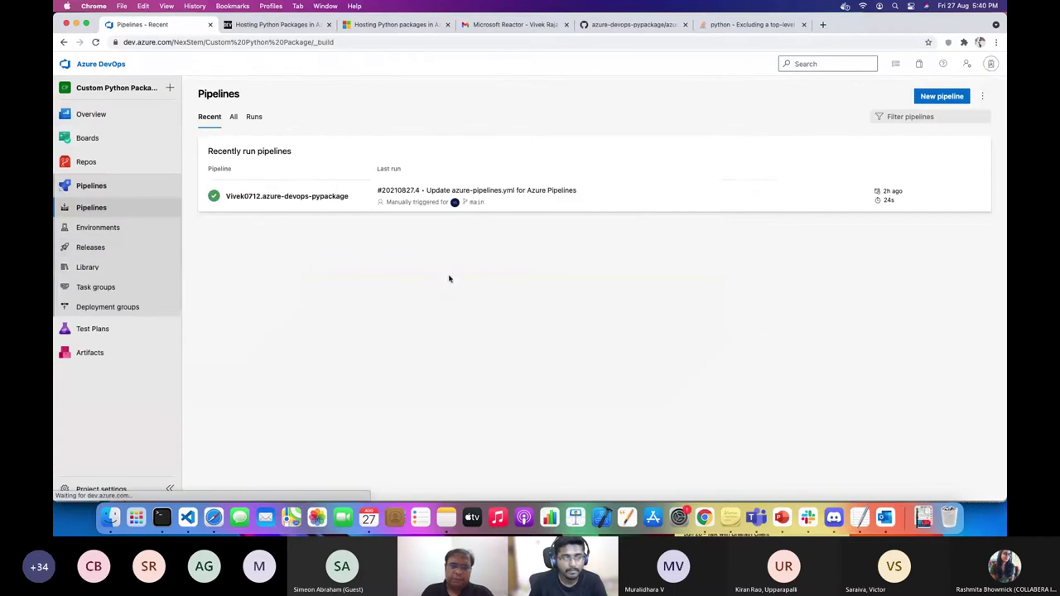
click(590, 197)
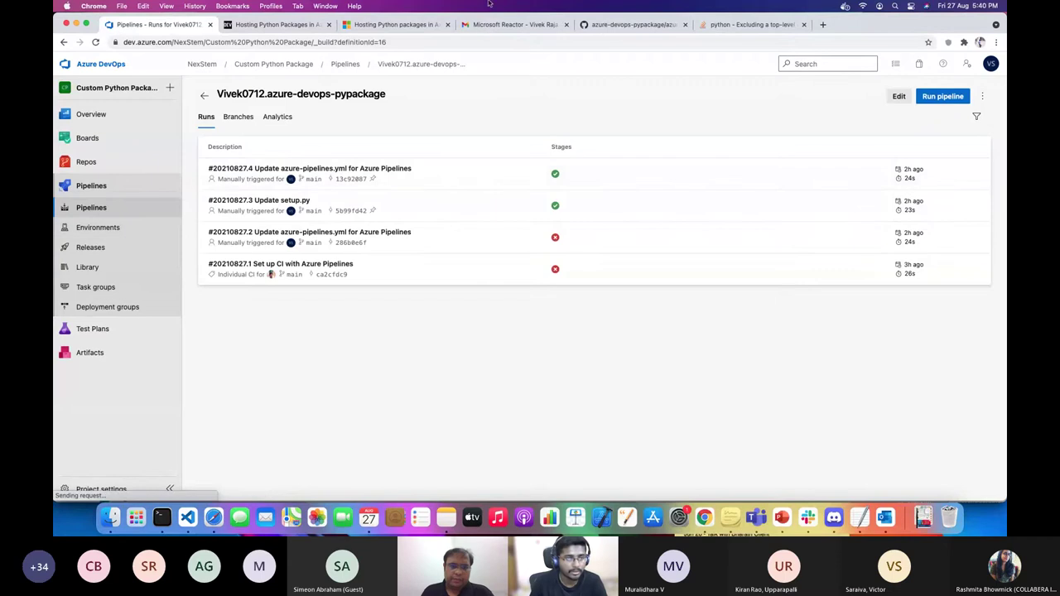
Return to azure-pipelines.yml on GitHub and review it from the trigger, pool and strategy sections through to the publish task.
click(650, 26)
scroll(376, 215, up, 3)
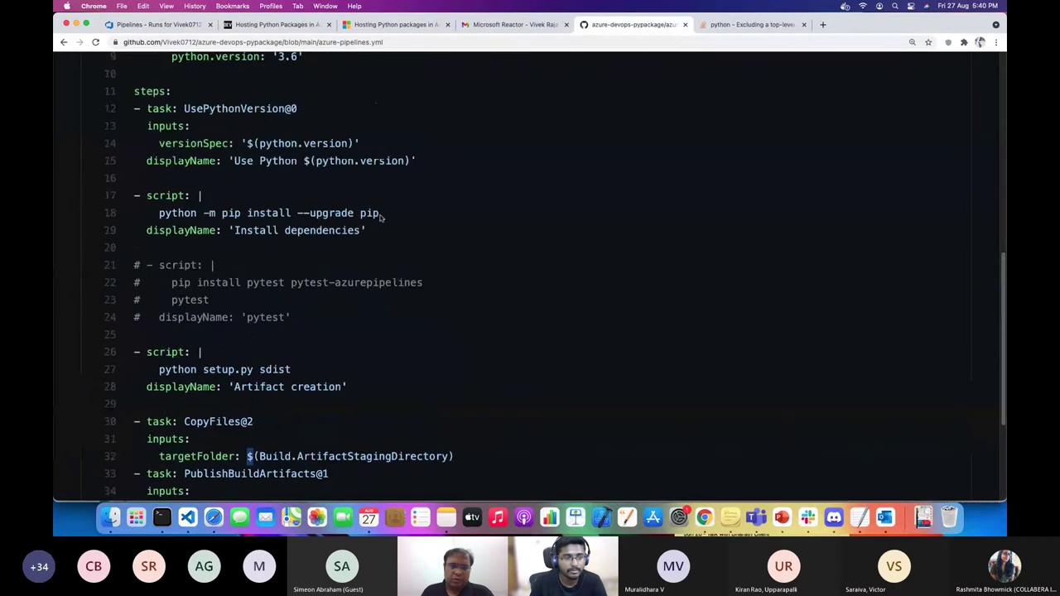
scroll(381, 217, up, 5)
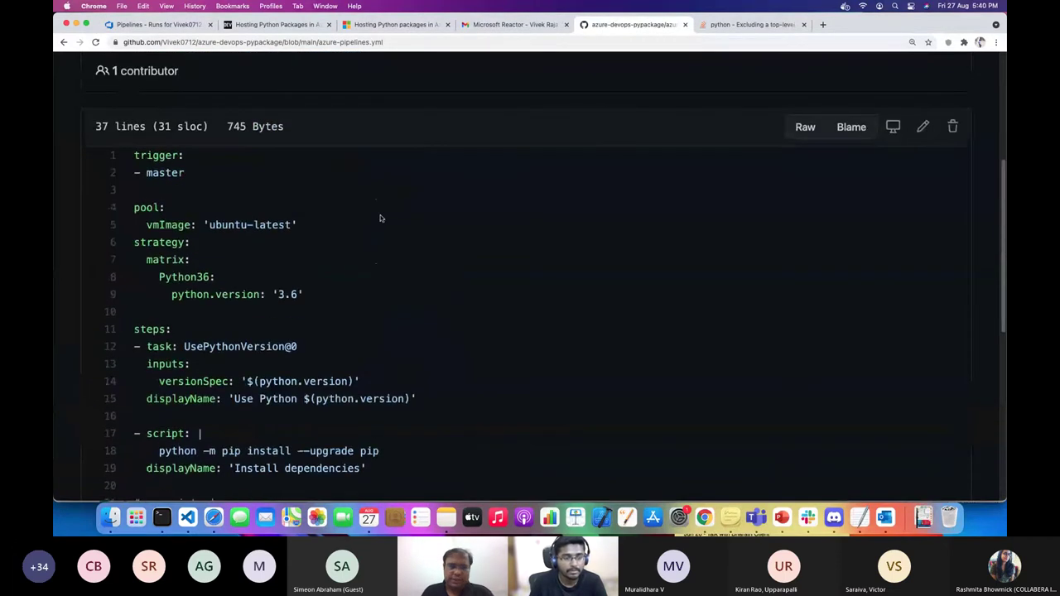
scroll(381, 218, down, 1)
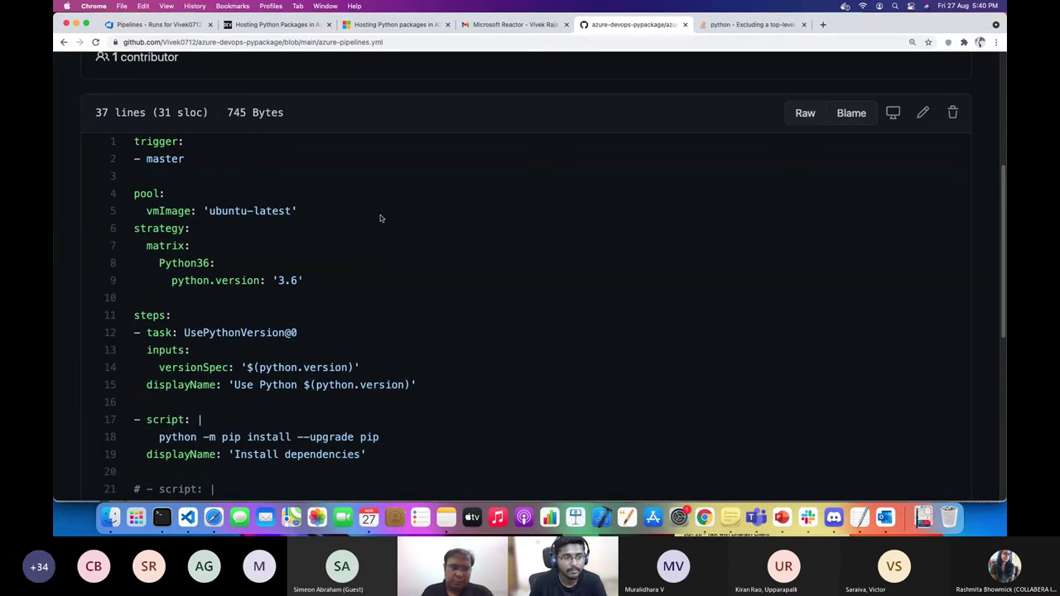
scroll(381, 218, down, 1)
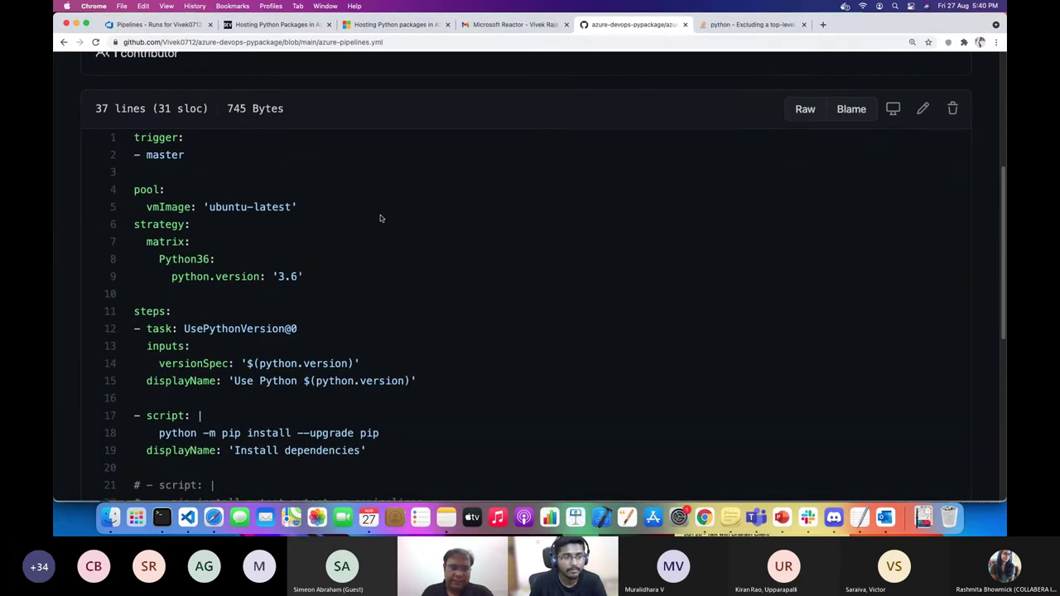
scroll(381, 218, down, 1)
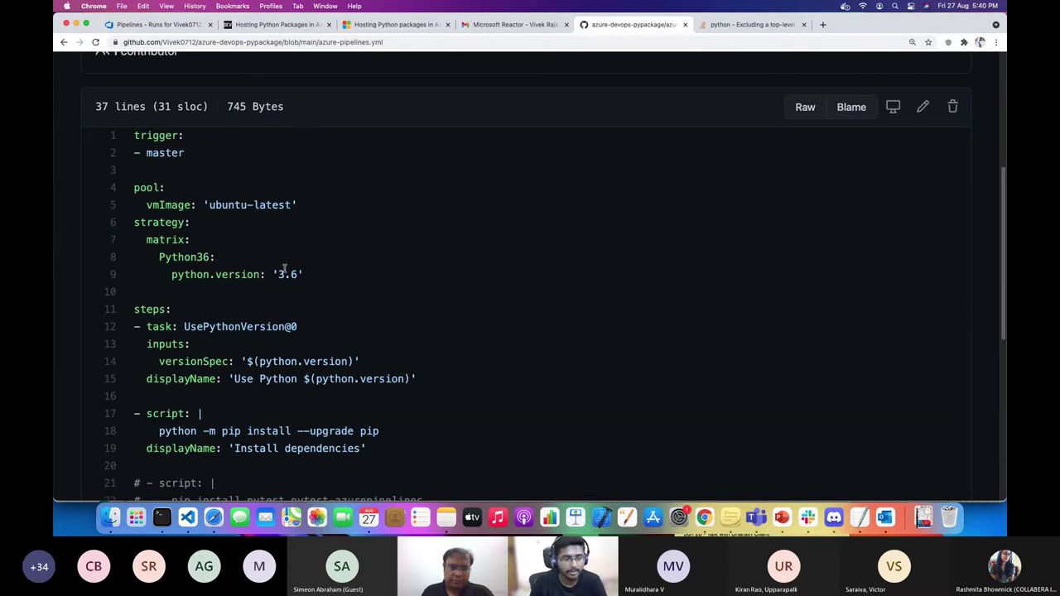
drag(303, 274, 132, 188)
click(187, 151)
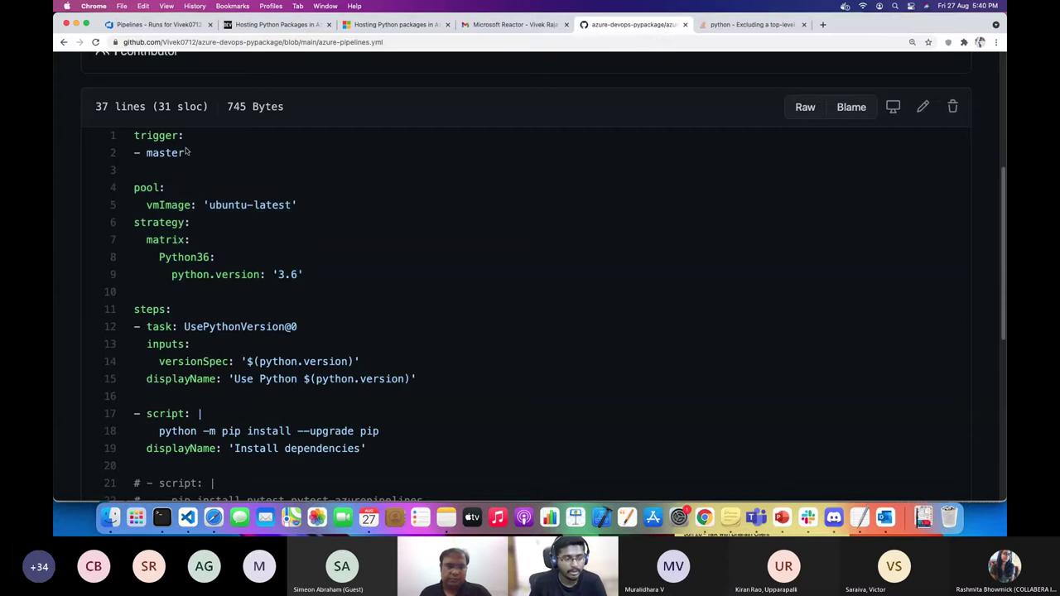
scroll(198, 155, up, 1)
scroll(191, 165, up, 1)
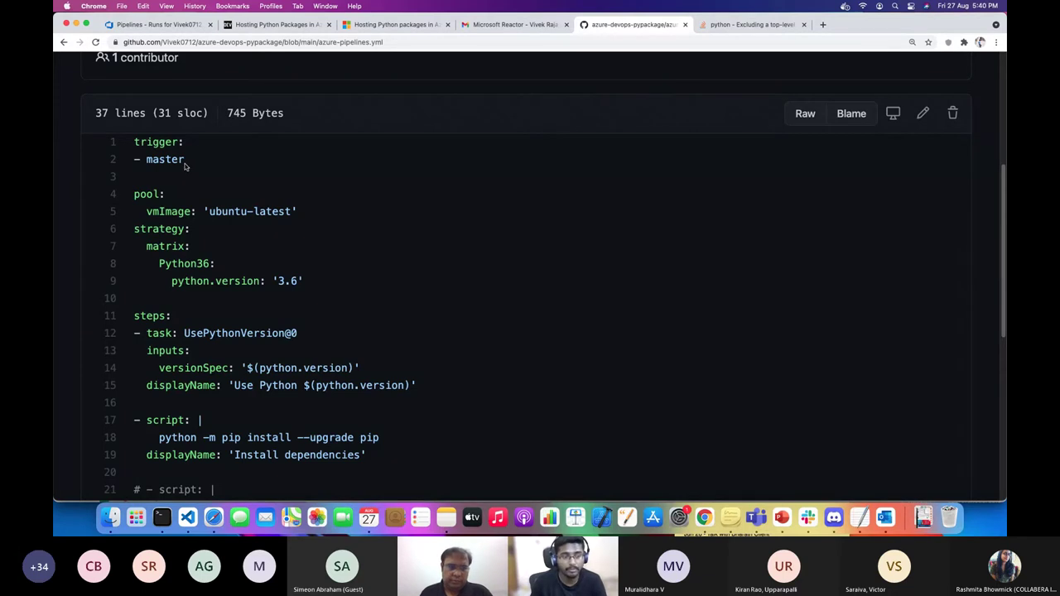
drag(186, 163, 134, 141)
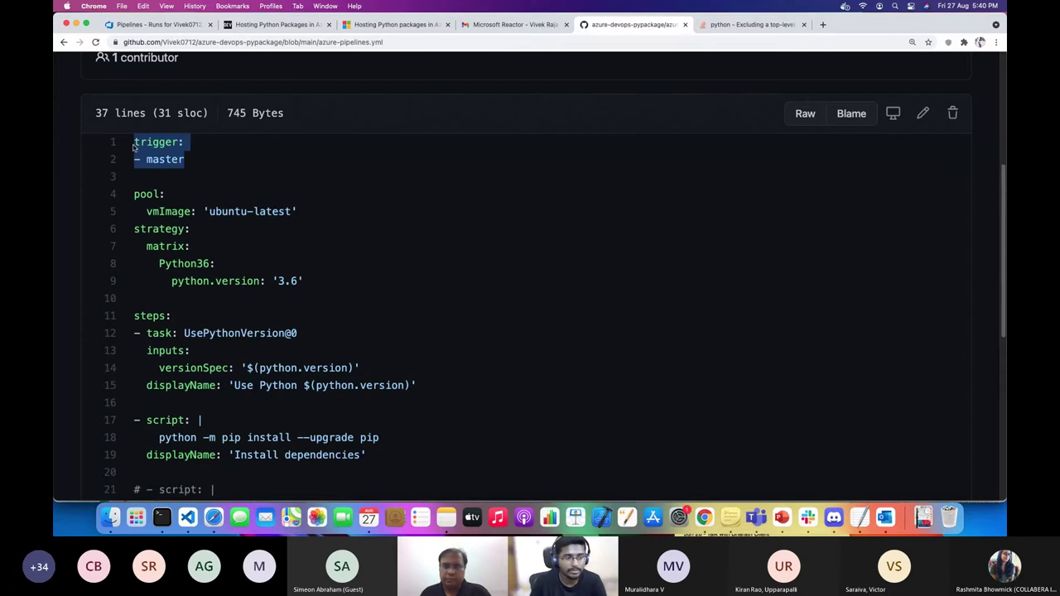
click(183, 181)
drag(134, 194, 203, 267)
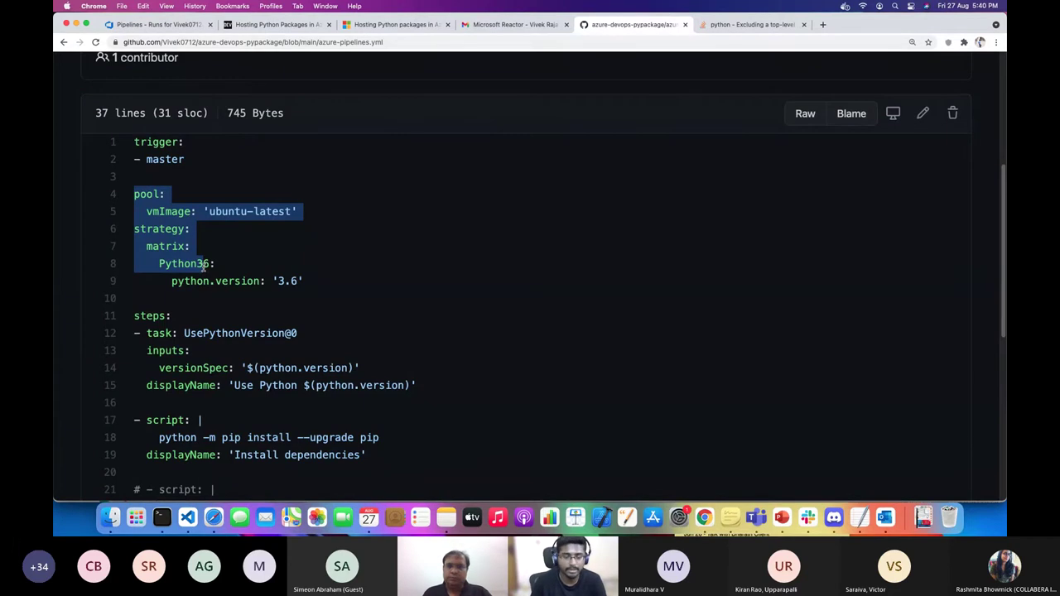
scroll(203, 266, down, 3)
click(203, 266)
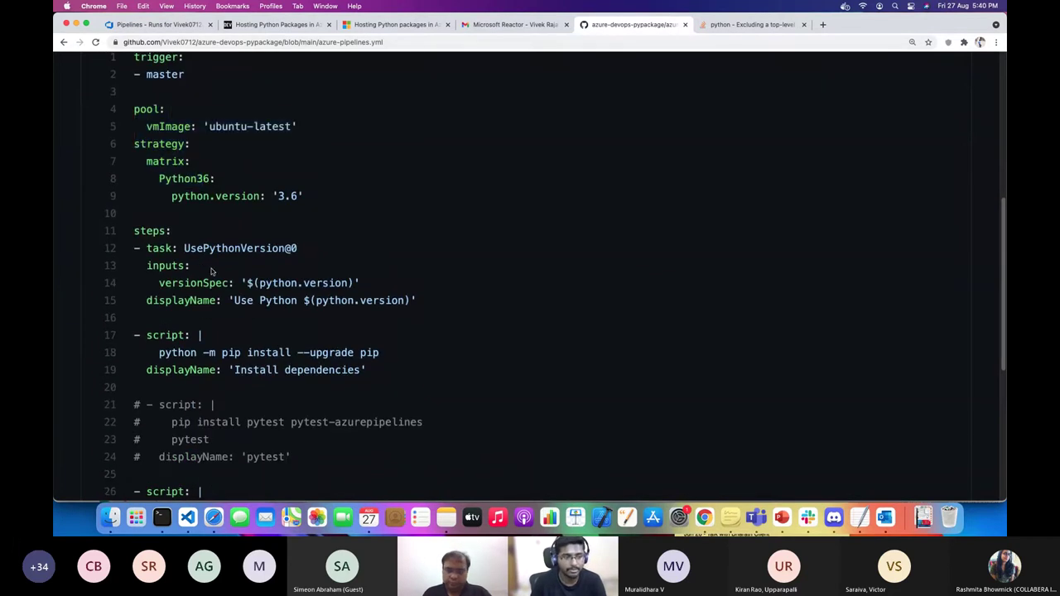
scroll(502, 316, down, 1)
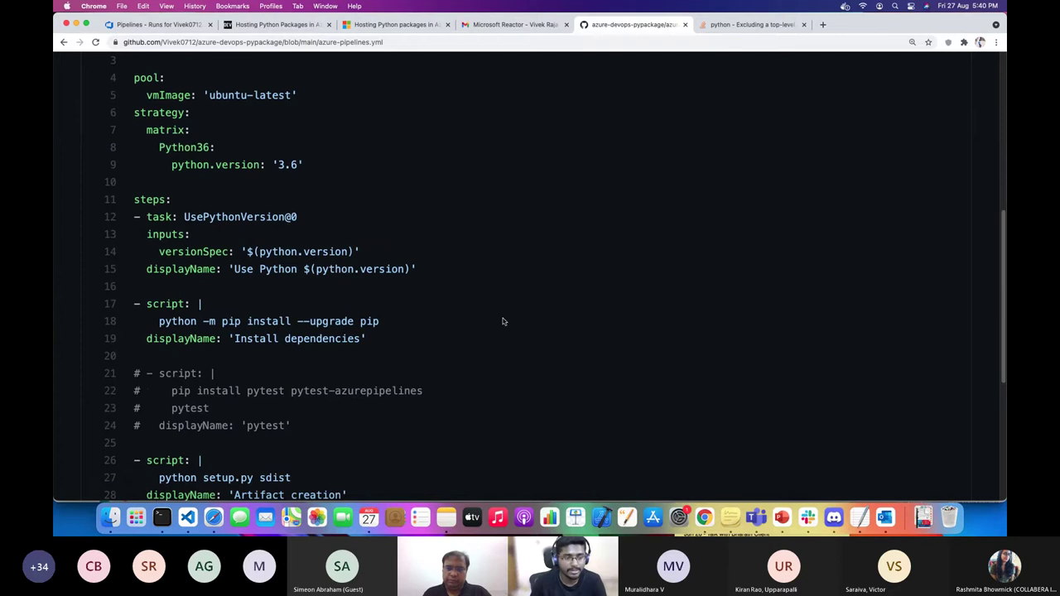
scroll(222, 281, down, 10)
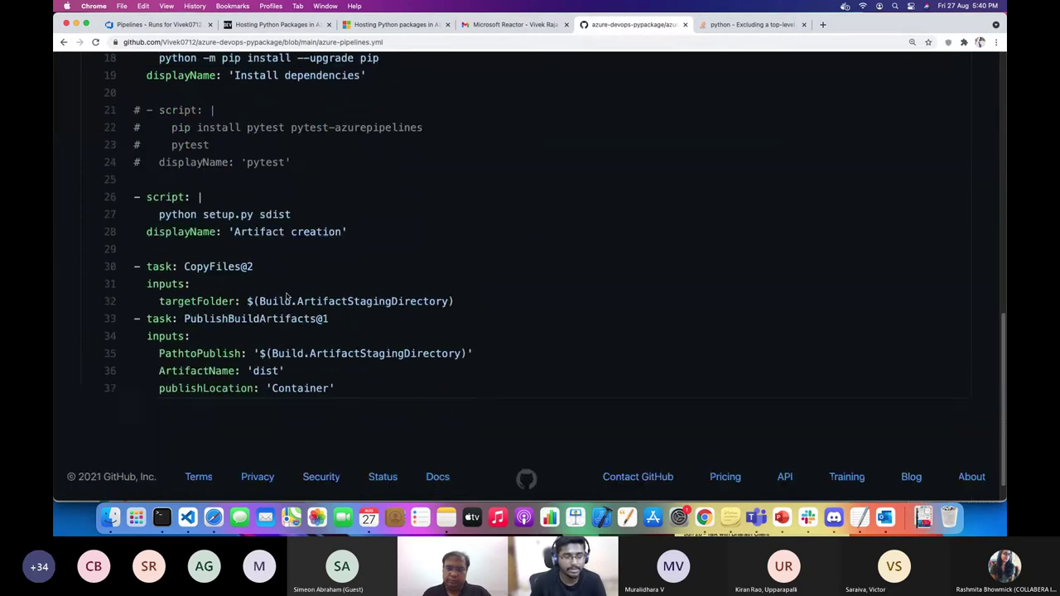
scroll(287, 296, down, 1)
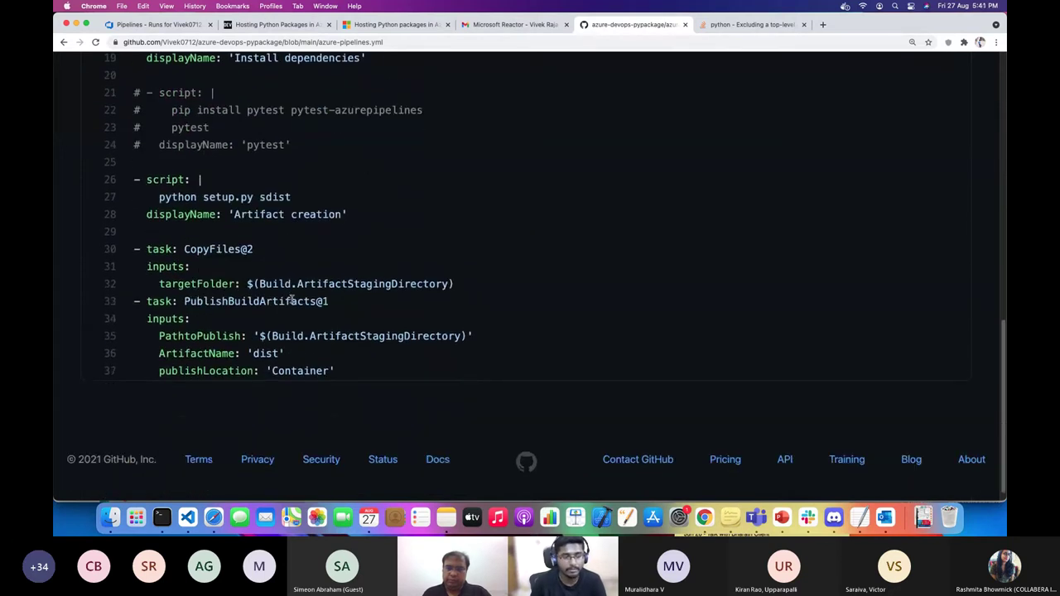
Return to the pipeline's run history in Azure DevOps and open the Artifact creation error log of run #20210827.2.
click(279, 25)
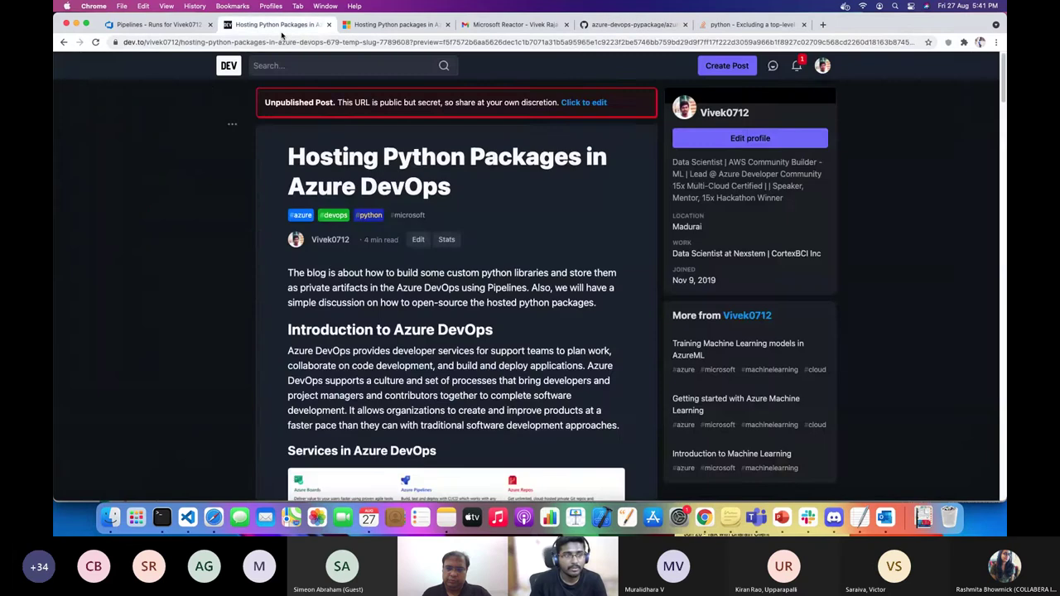
click(170, 26)
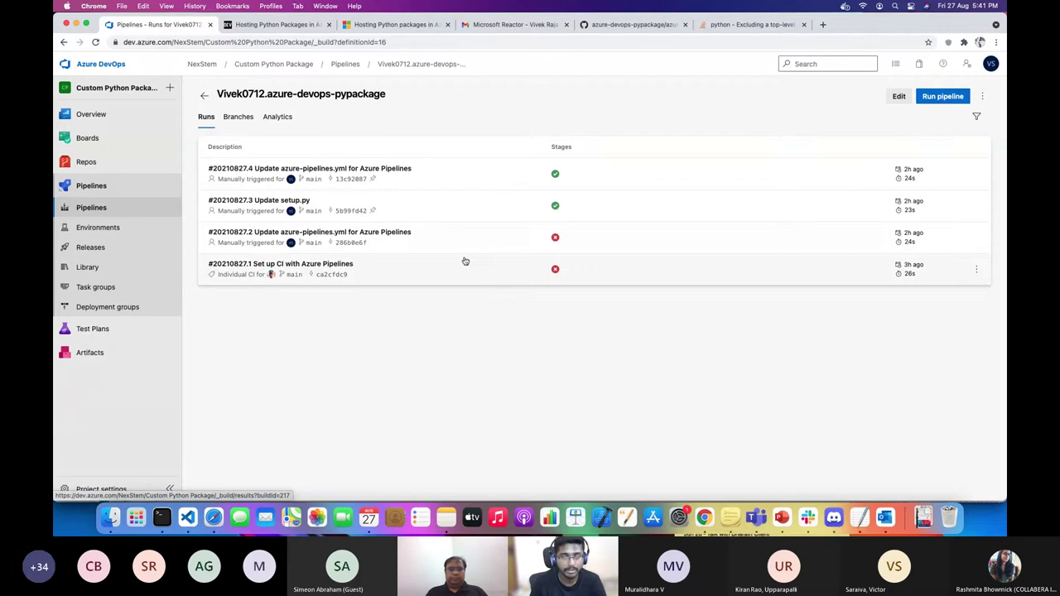
click(421, 246)
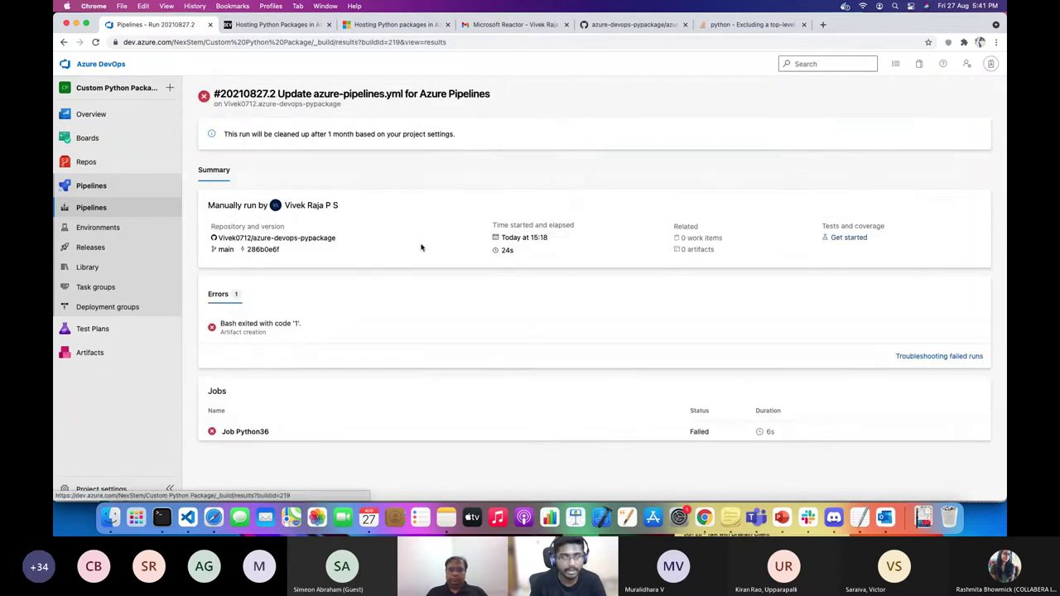
click(274, 326)
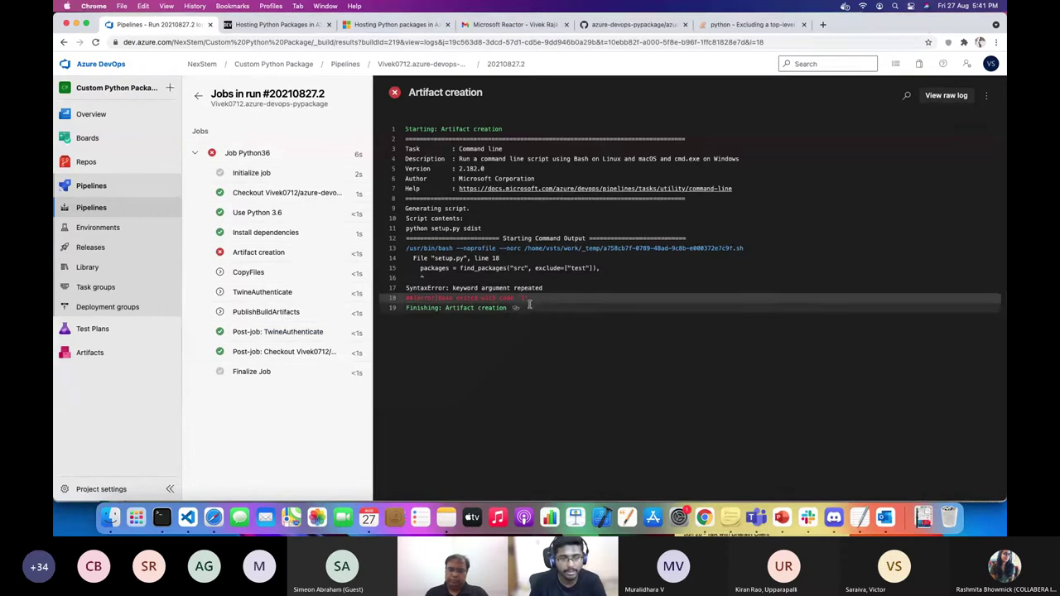
Examine the packages = find_packages line flagged in the Artifact creation error log of run #20210827.2.
drag(599, 268, 410, 269)
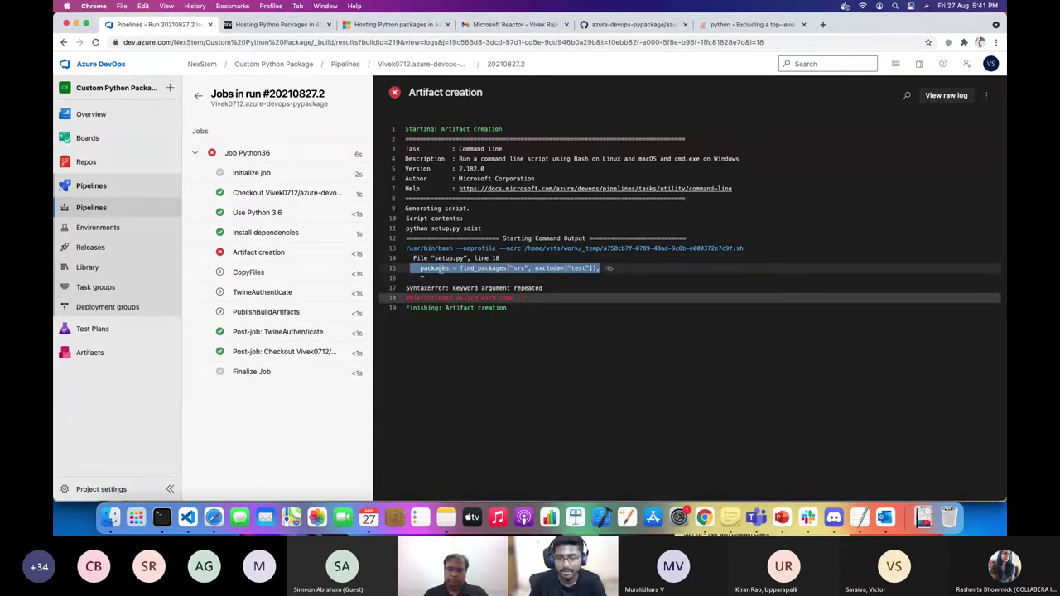
click(745, 24)
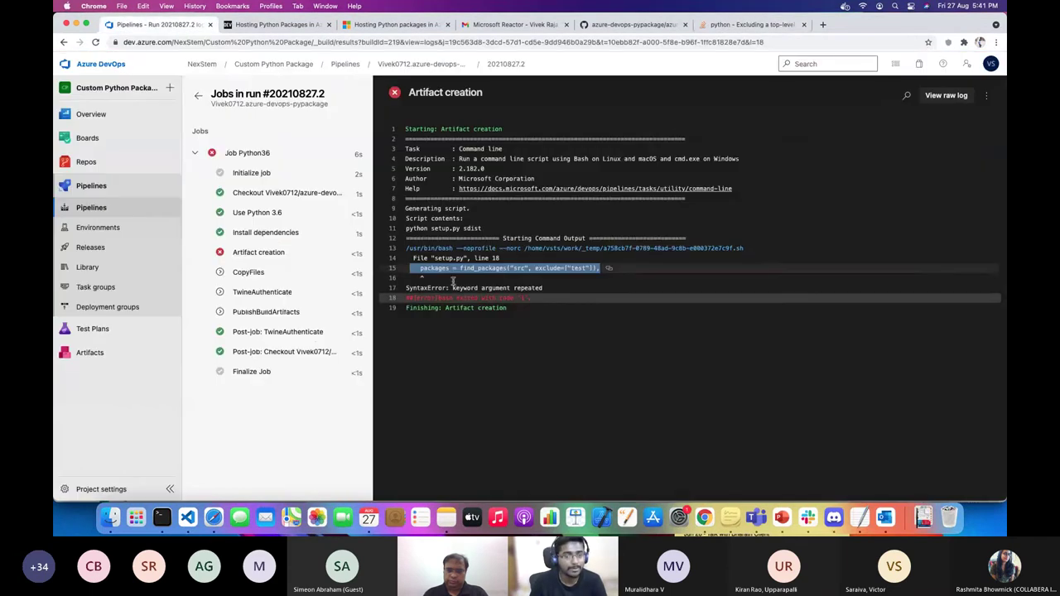
click(157, 24)
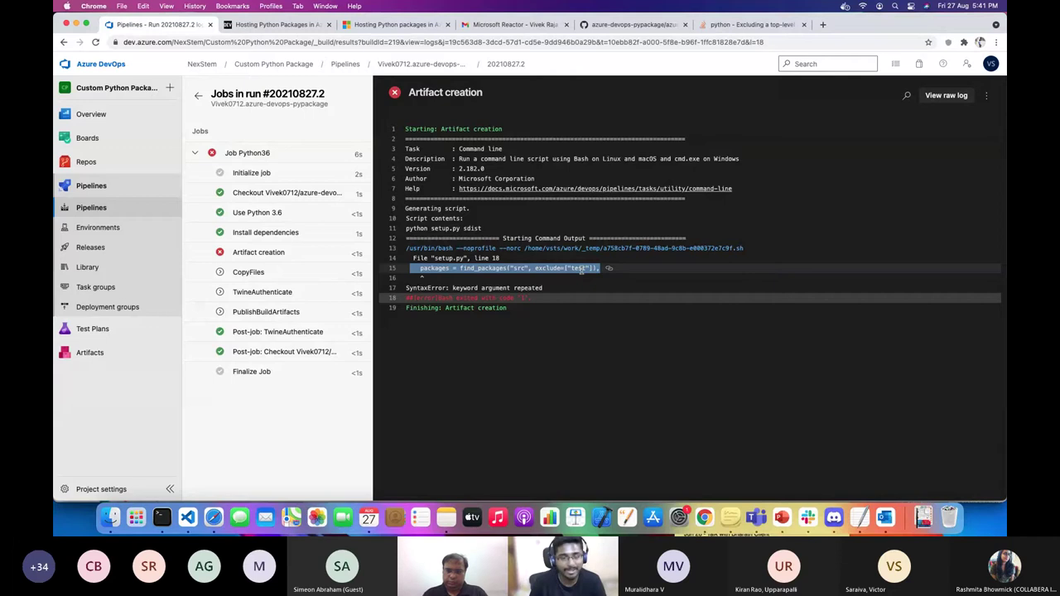
click(445, 269)
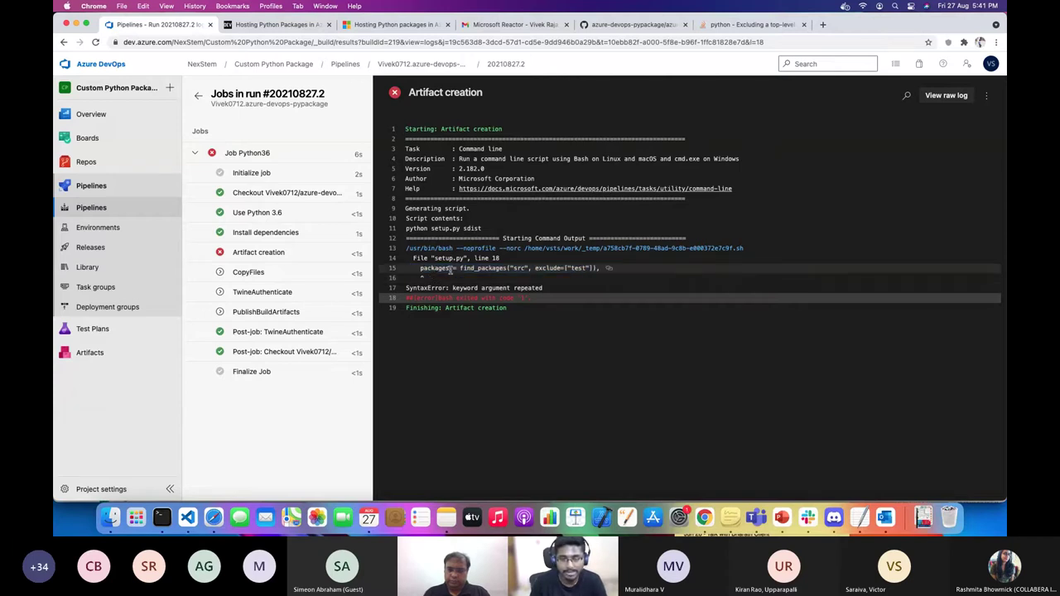
drag(451, 269, 420, 273)
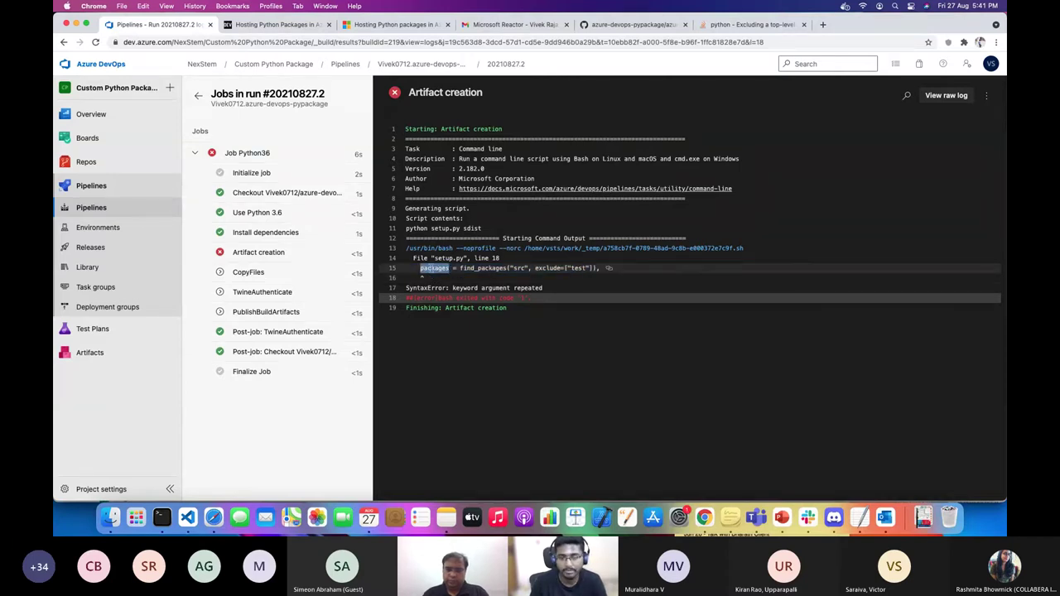
Open setup.py in the azure-devops-pypackage repository on GitHub and examine its packages entry.
click(634, 24)
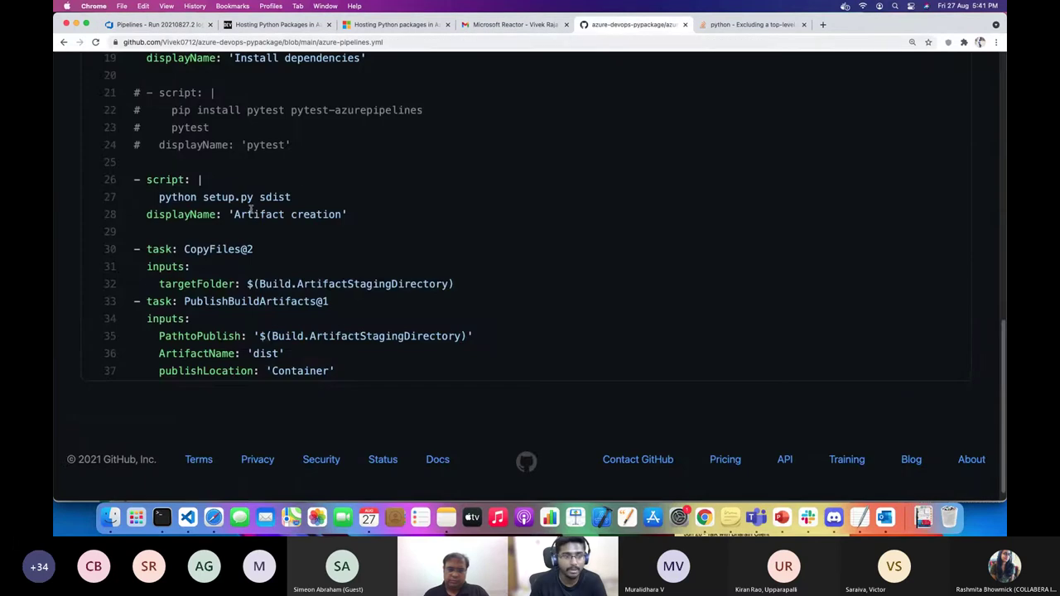
scroll(251, 209, up, 10)
click(248, 244)
scroll(372, 330, down, 4)
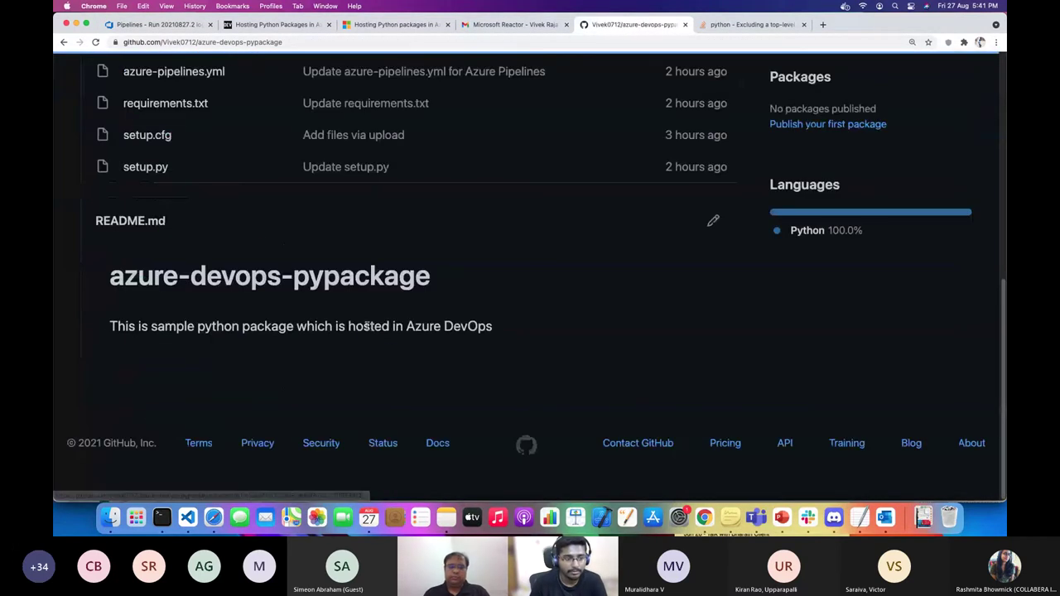
key(super+bracketleft)
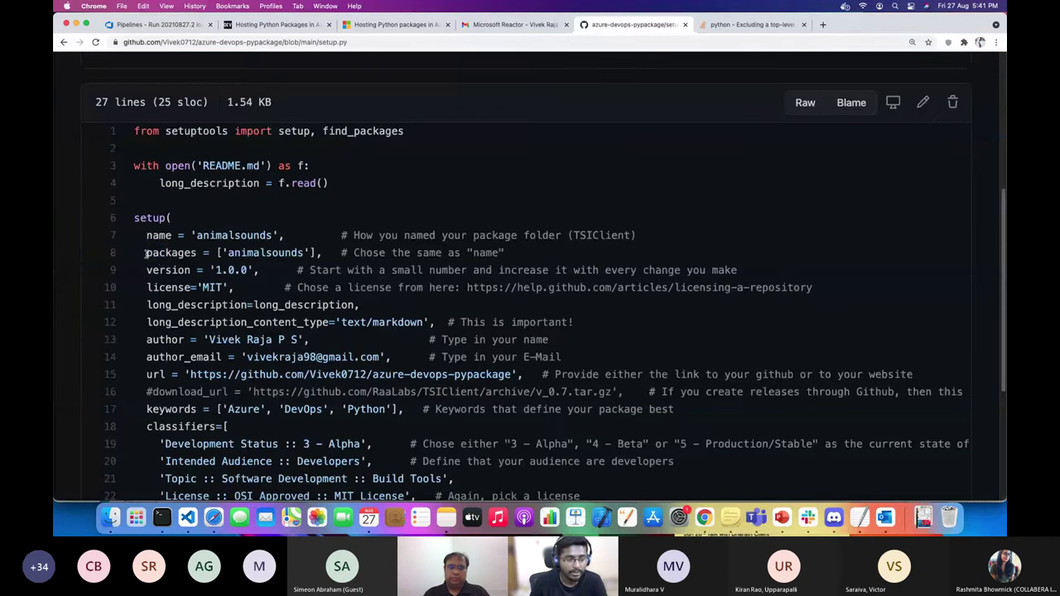
drag(146, 254, 198, 254)
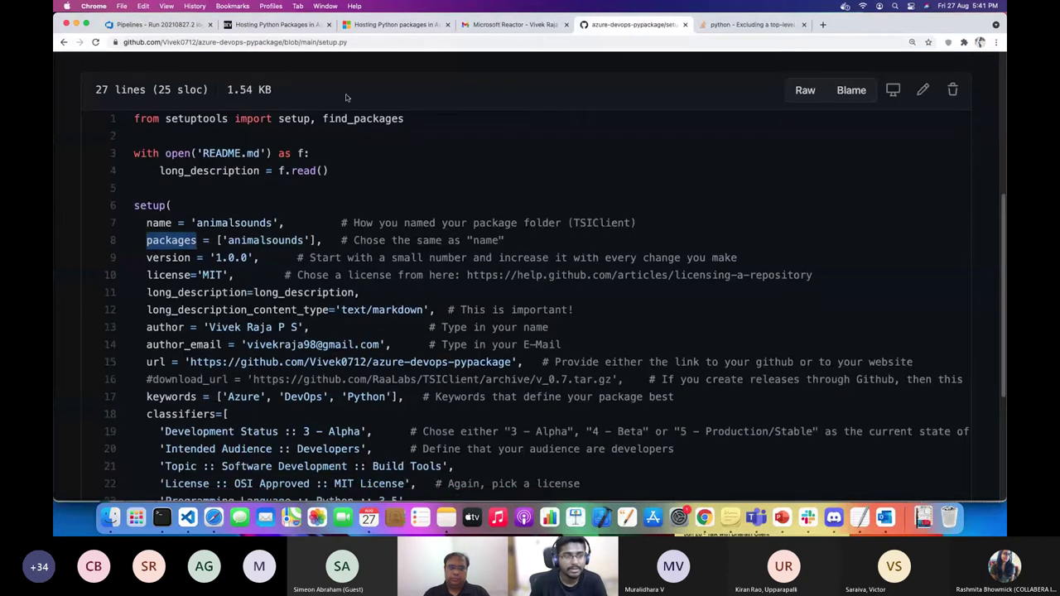
Return to the Artifact creation log in Azure DevOps and compare its find_packages line with setup.py.
click(389, 25)
click(291, 25)
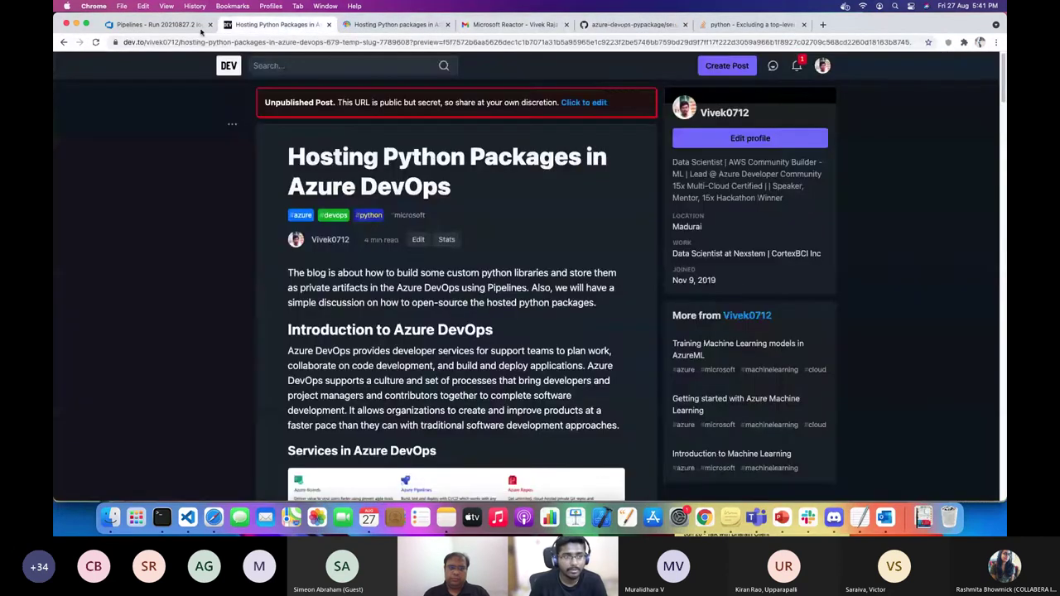
click(156, 25)
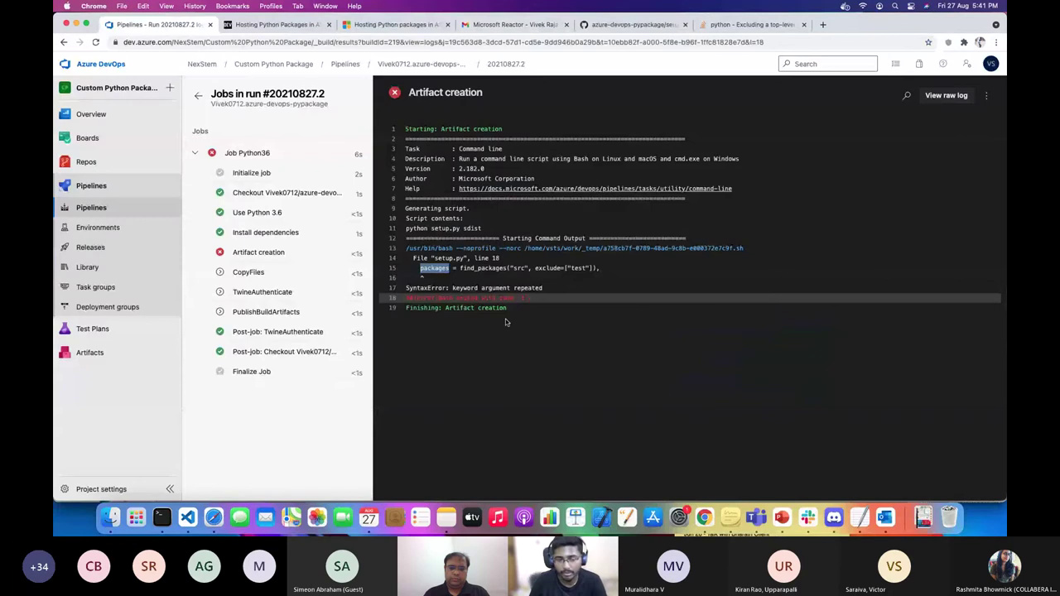
click(436, 269)
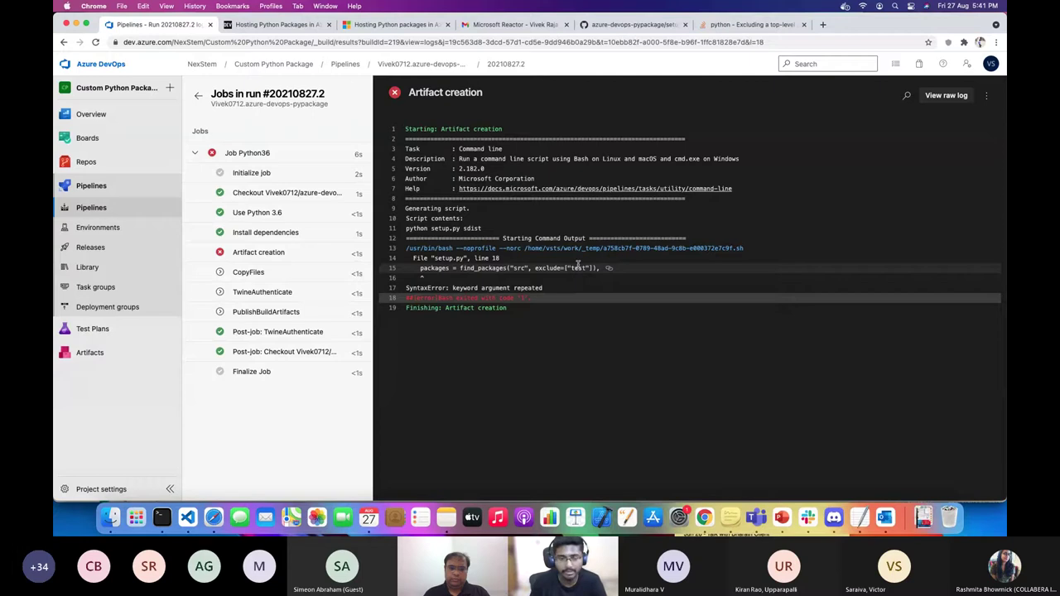
Open Job Python36 of run #20210827.4 and read its Use Python 3.6, Install dependencies, Artifact creation and Post-job: Checkout logs.
click(198, 95)
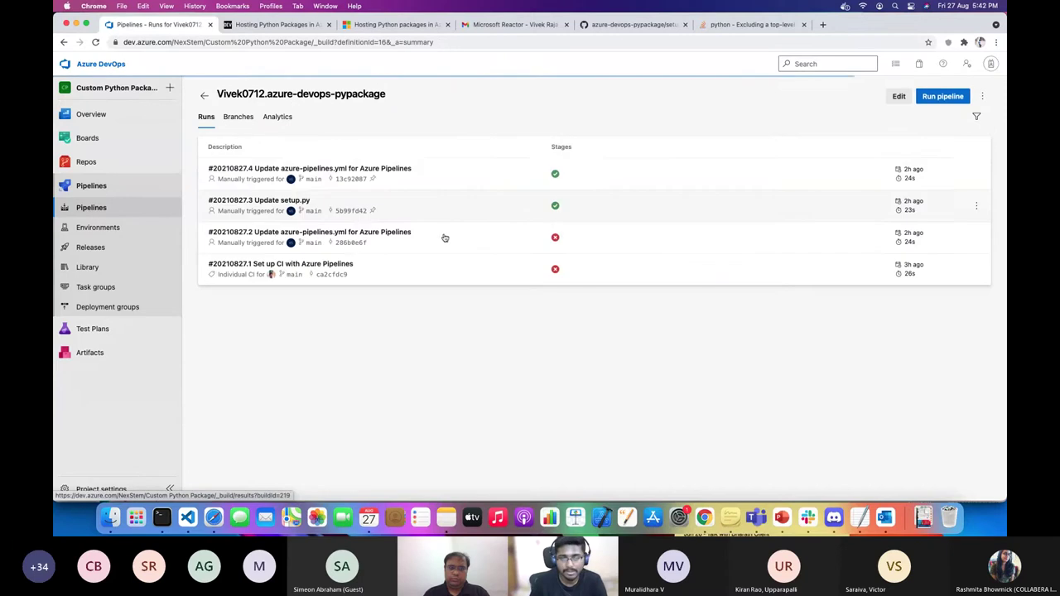
click(330, 168)
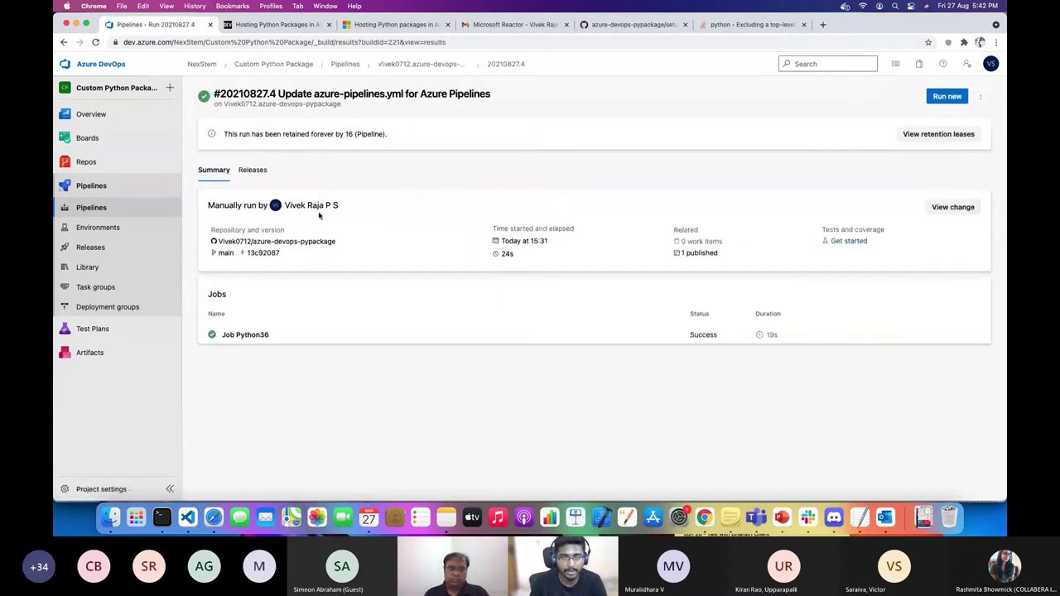
click(322, 336)
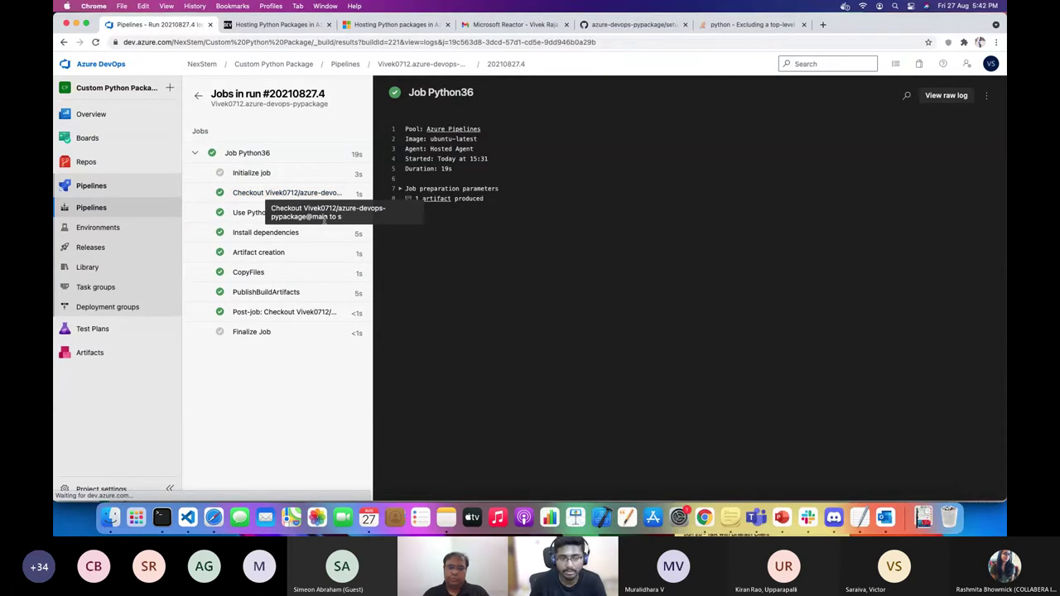
click(247, 213)
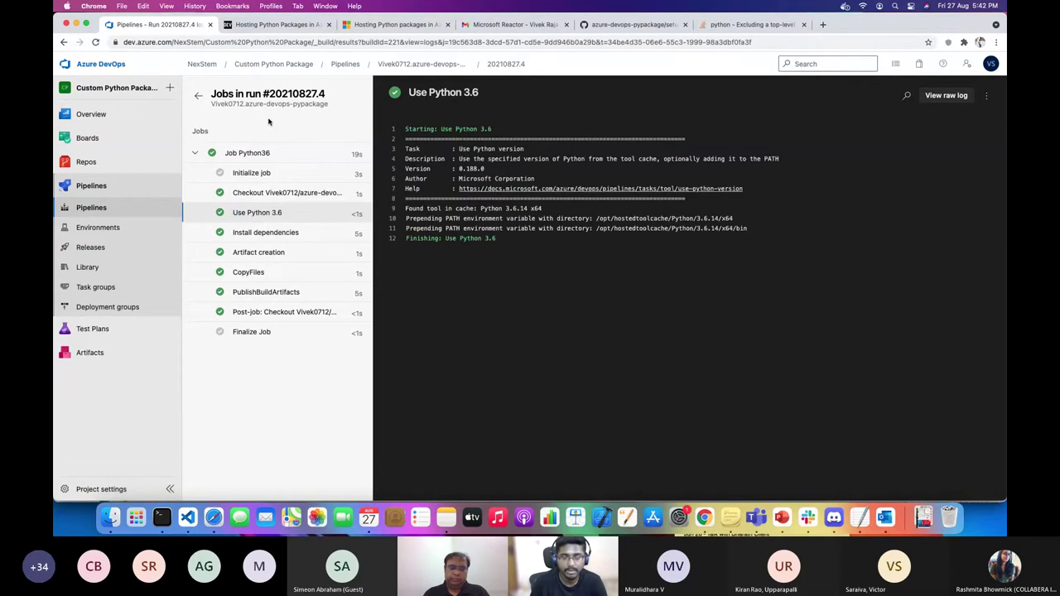
click(272, 235)
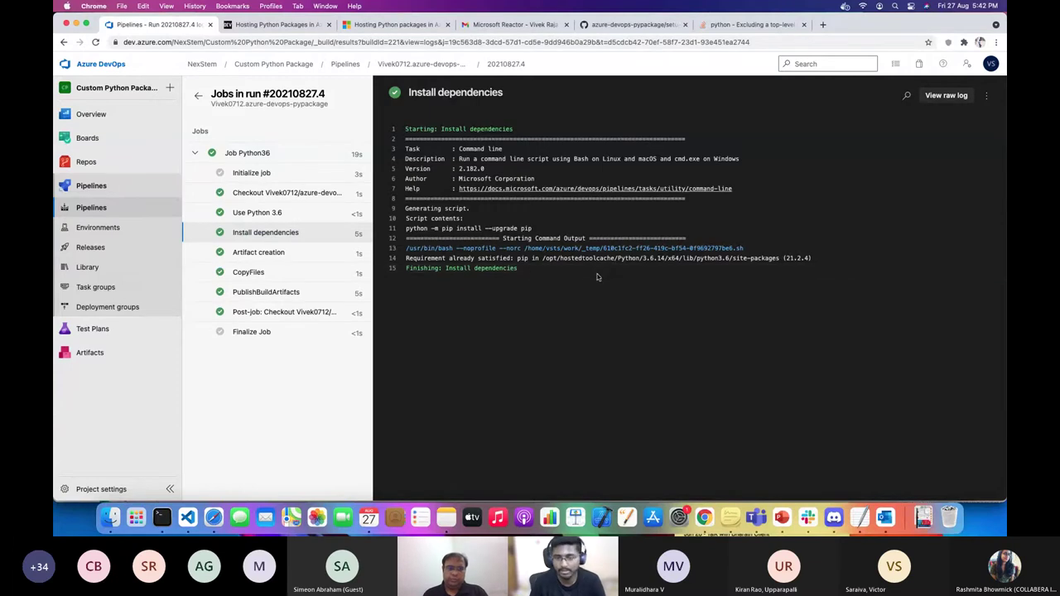
click(273, 254)
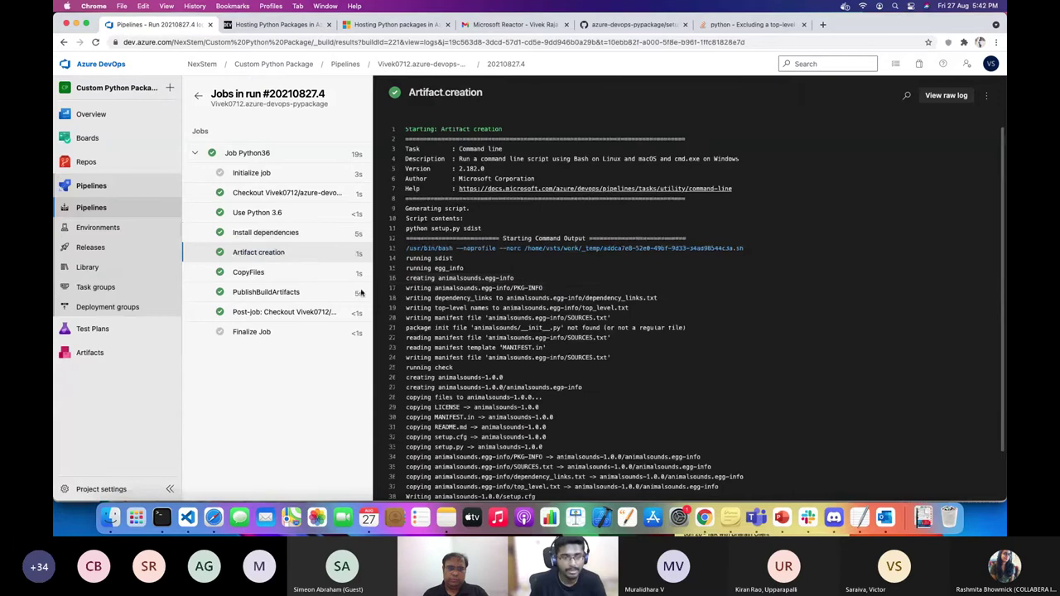
scroll(466, 318, down, 2)
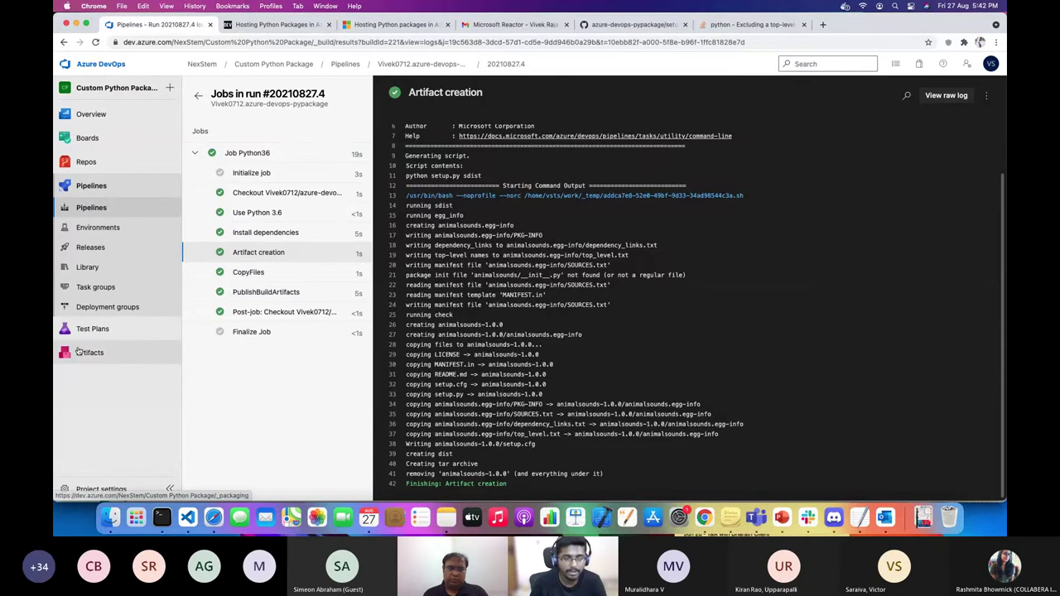
click(289, 312)
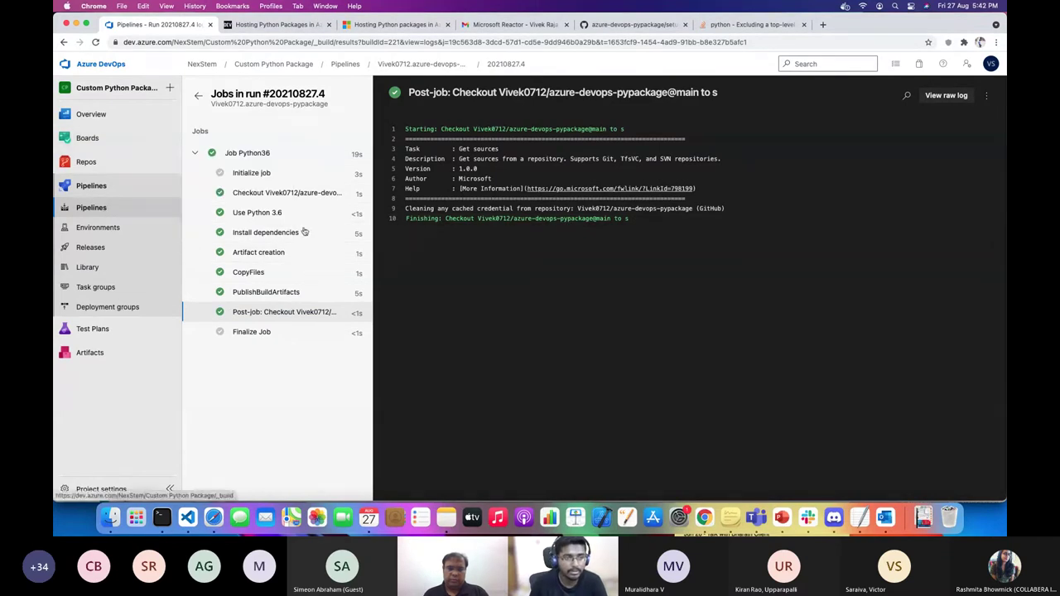
click(782, 518)
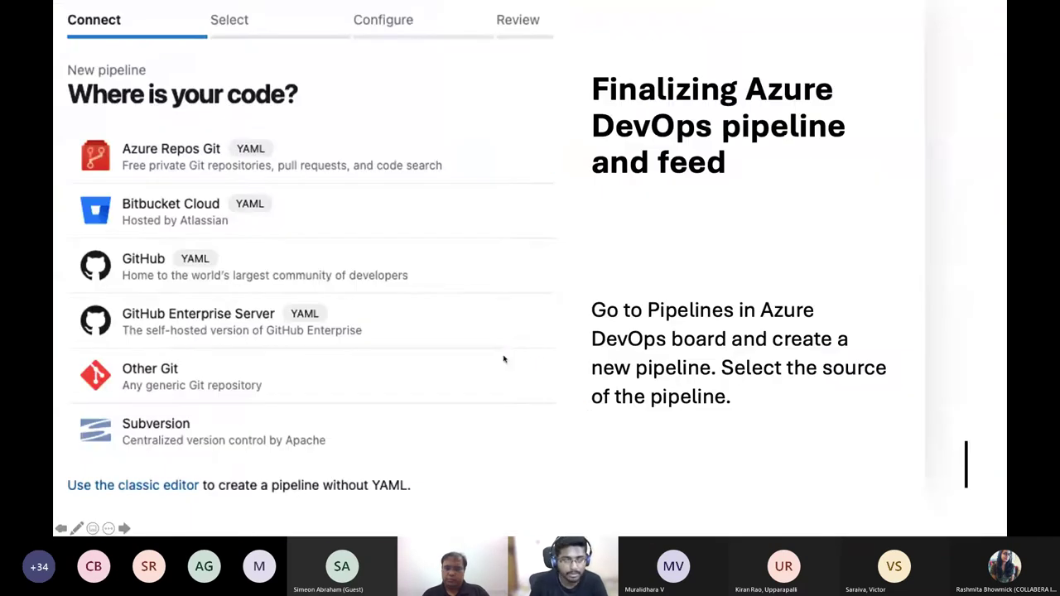
key(Right)
key(Right)
key(Right)
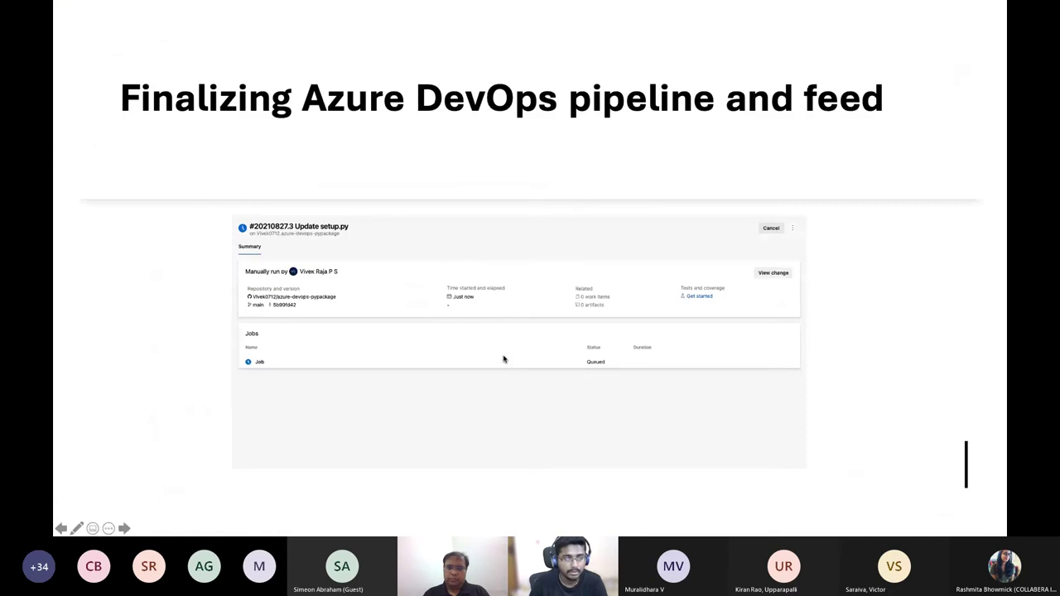
key(Right)
key(Right)
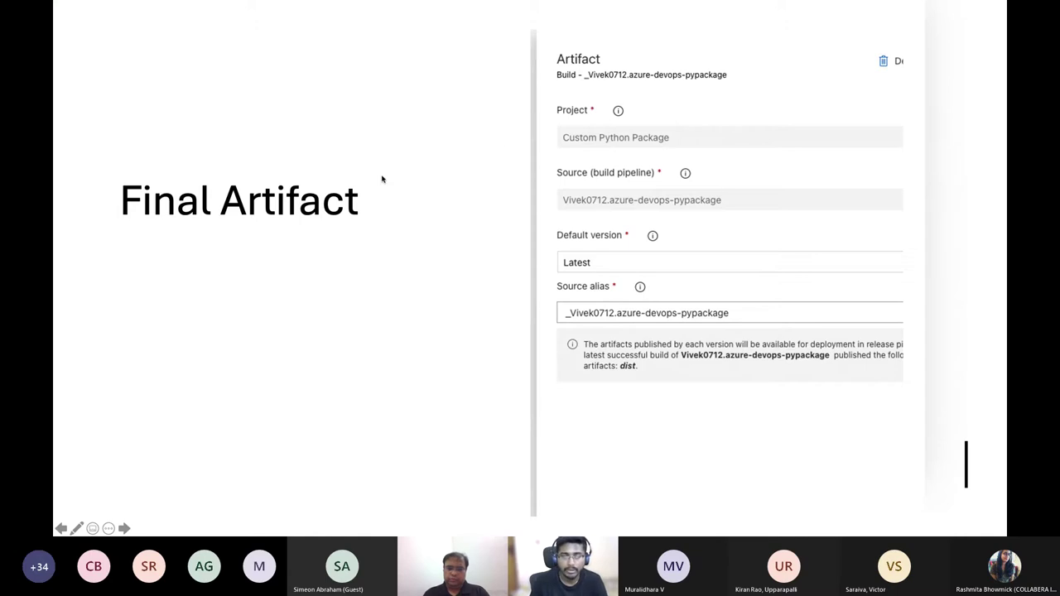
key(Right)
key(Left)
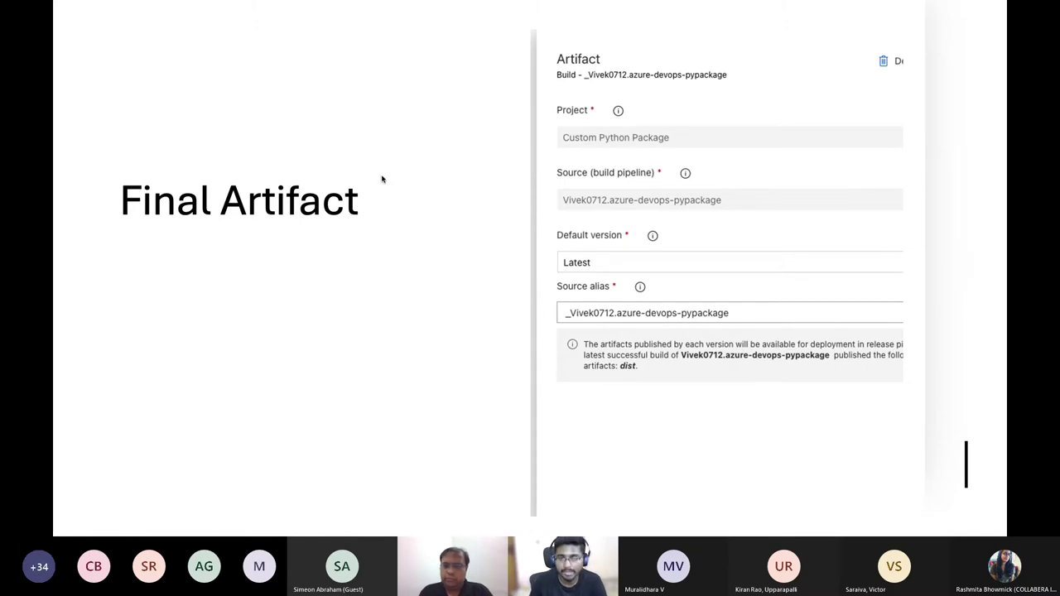
Return to Azure DevOps, open the project's releases, and look over the new-release form without creating a release.
key(super+Tab)
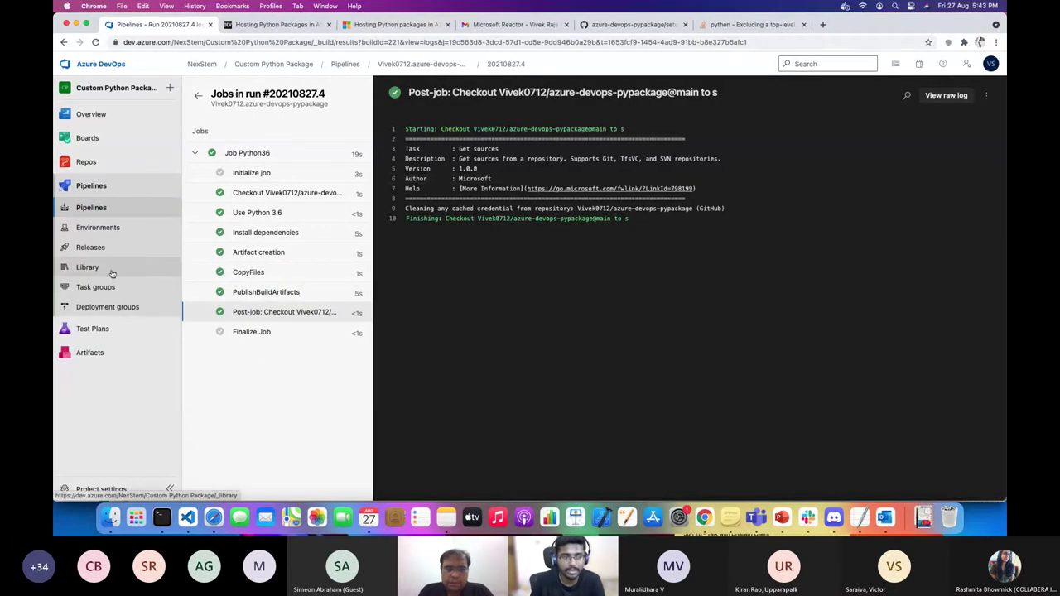
click(112, 251)
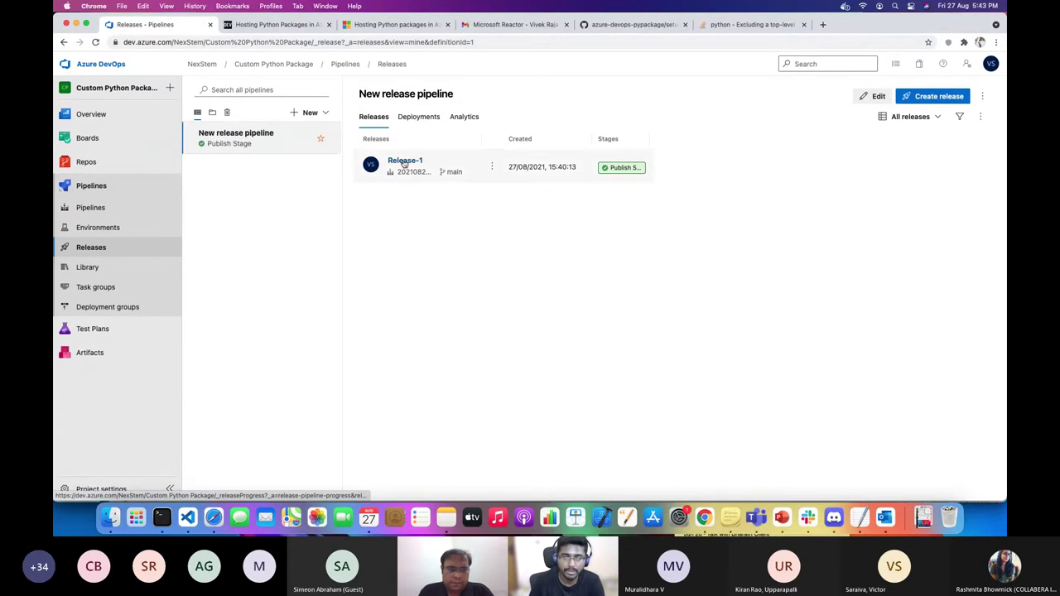
click(932, 96)
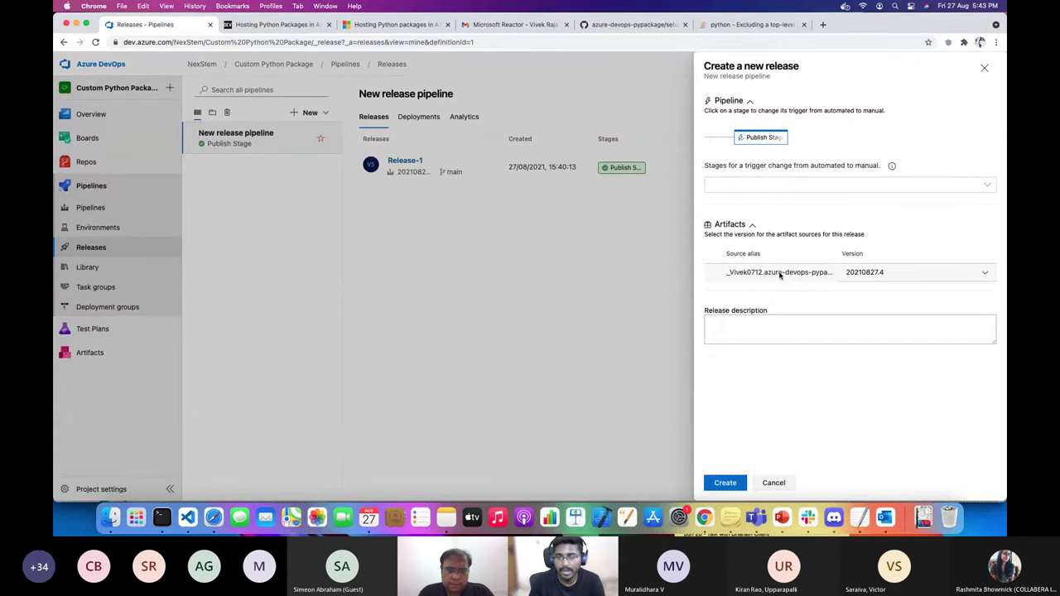
click(983, 68)
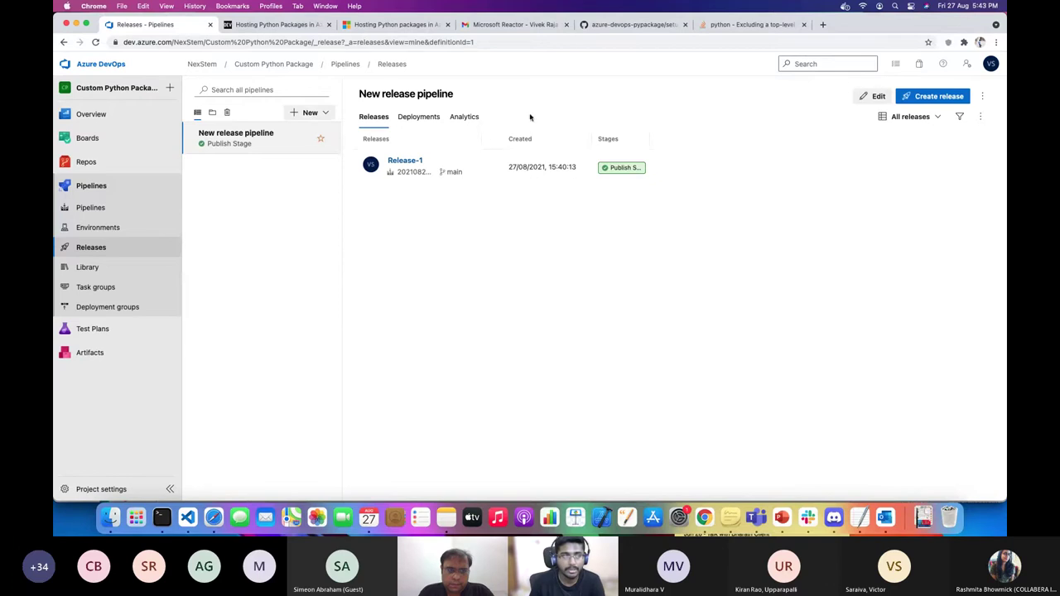
Start a new release pipeline with an Empty job as its first stage.
click(310, 113)
click(300, 138)
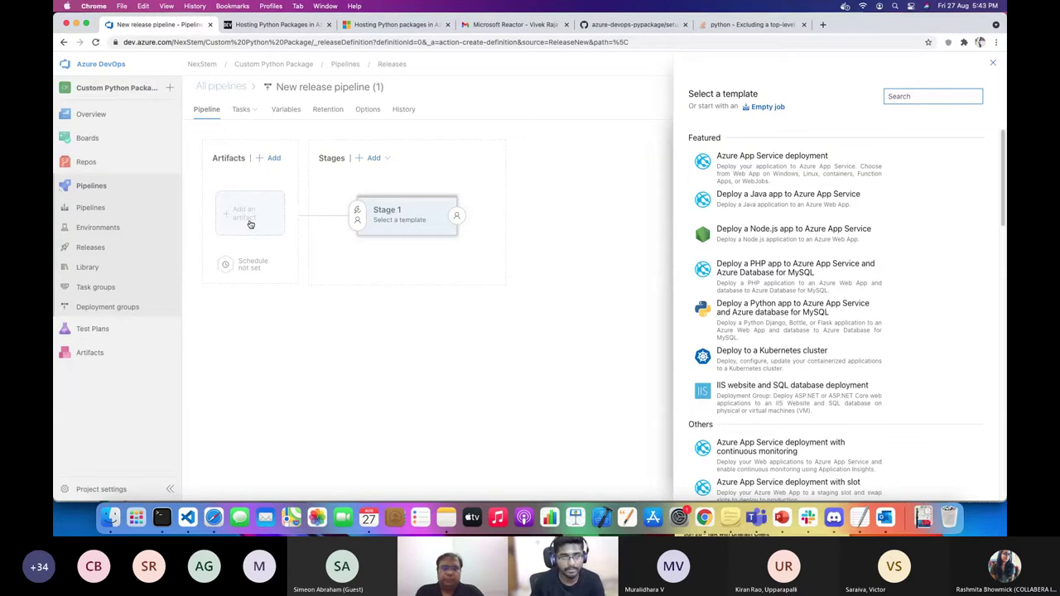
click(777, 107)
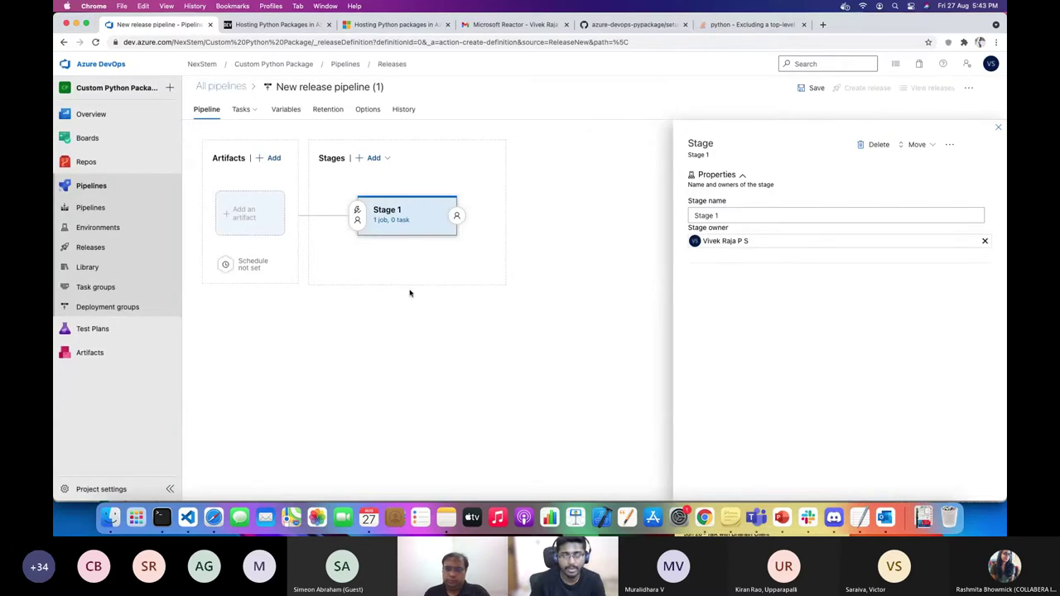
Add a Build artifact to the release pipeline, sourced from the Custom Python Package project's azure-devops-pypackage build pipeline.
click(255, 220)
click(723, 151)
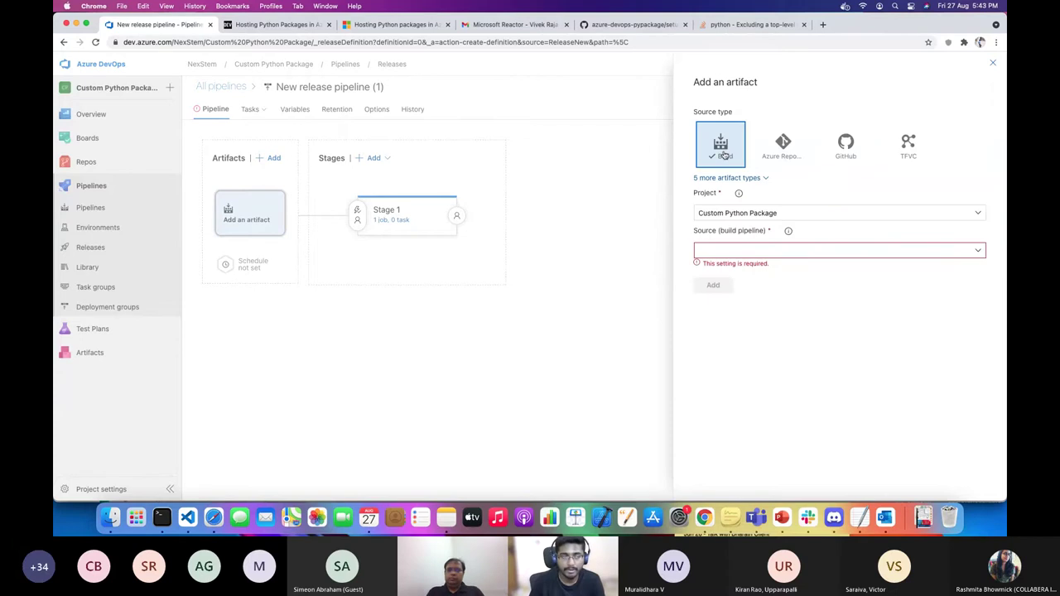
click(980, 250)
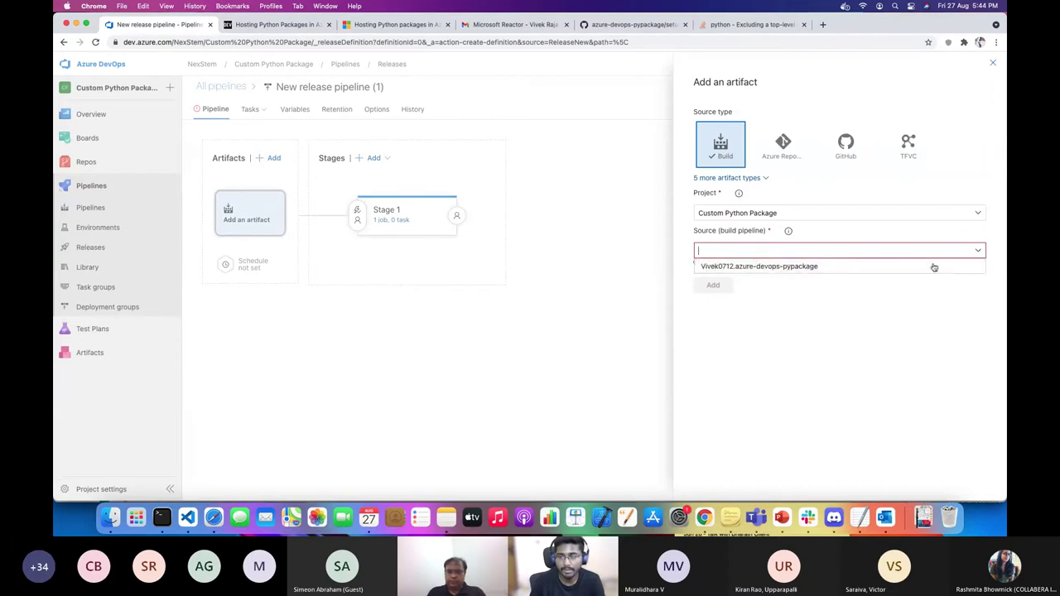
click(882, 266)
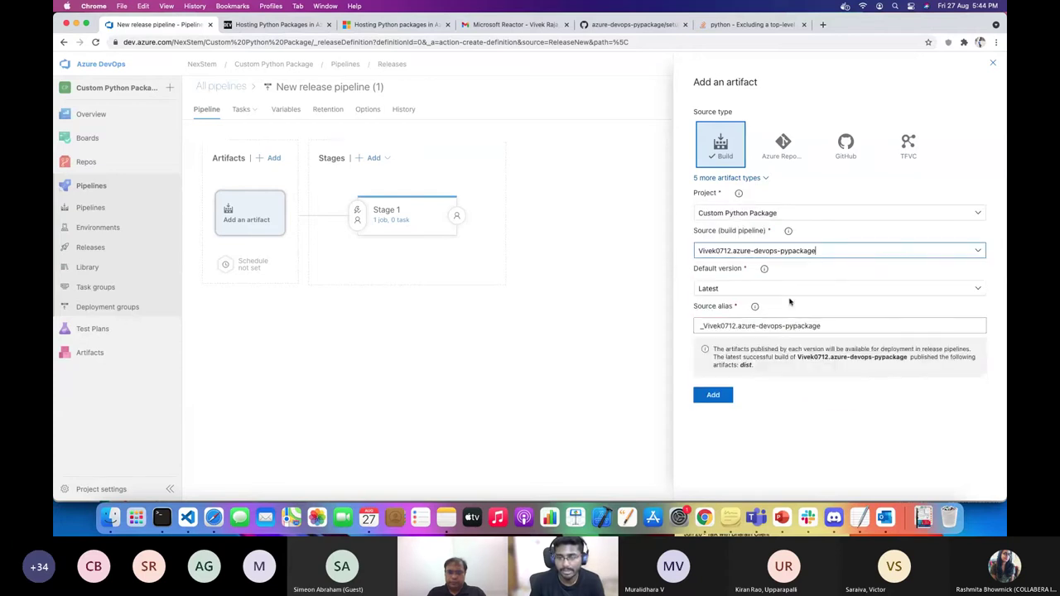
drag(852, 328, 739, 328)
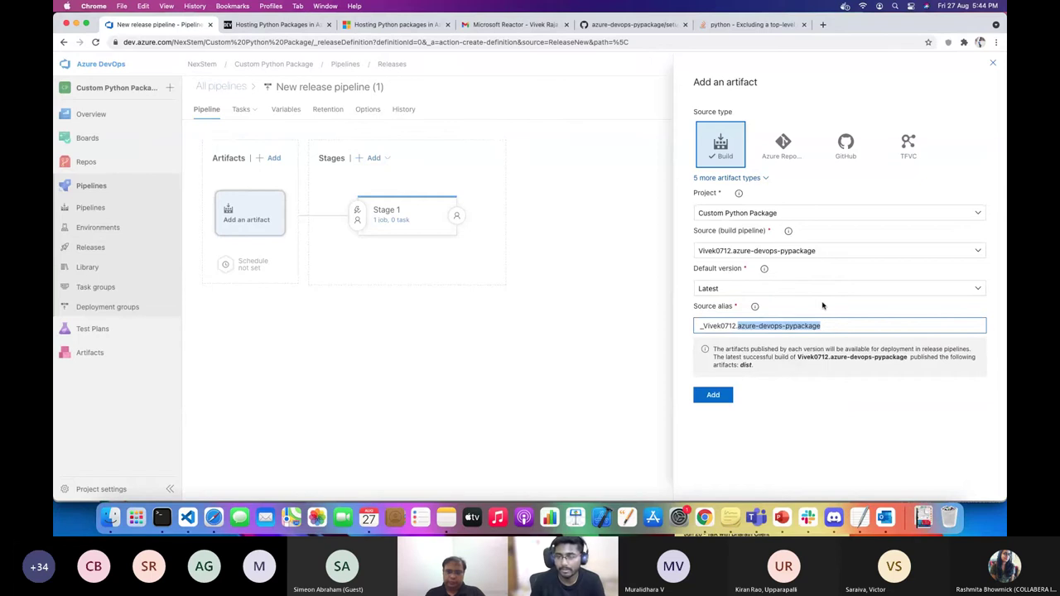
click(751, 178)
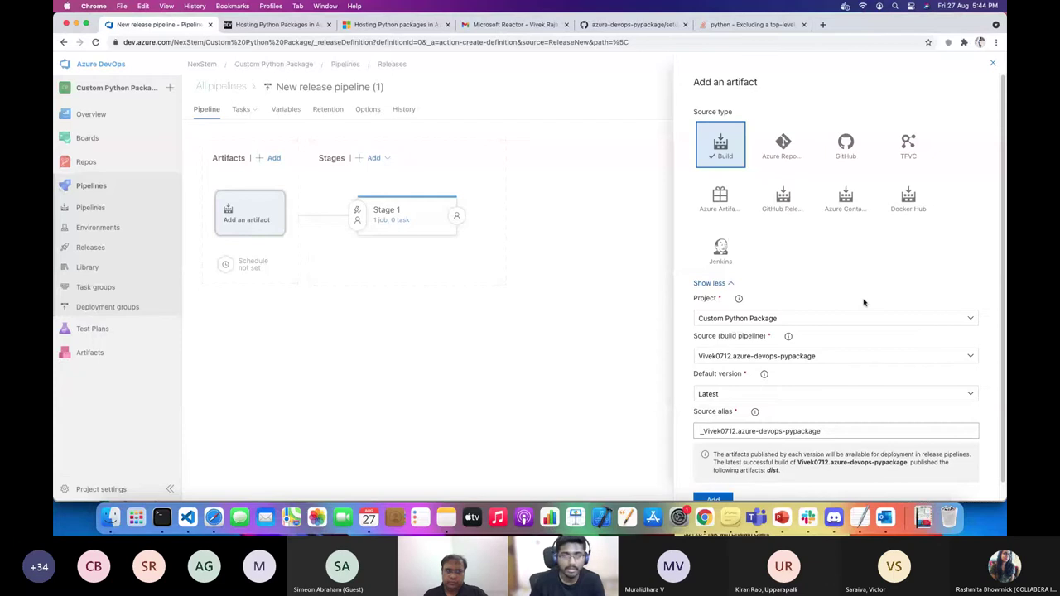
scroll(864, 302, down, 1)
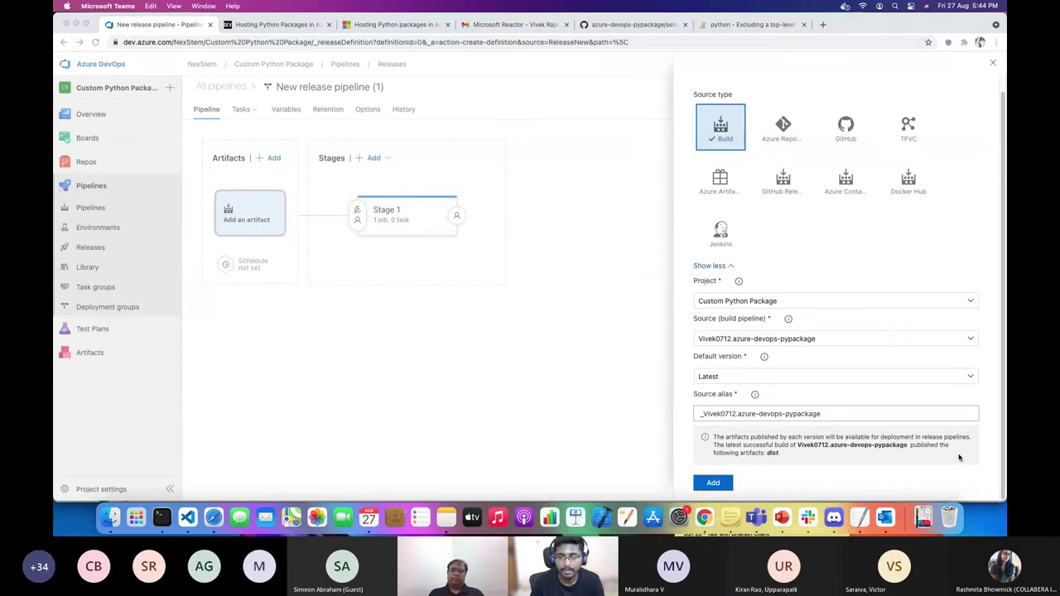
click(734, 487)
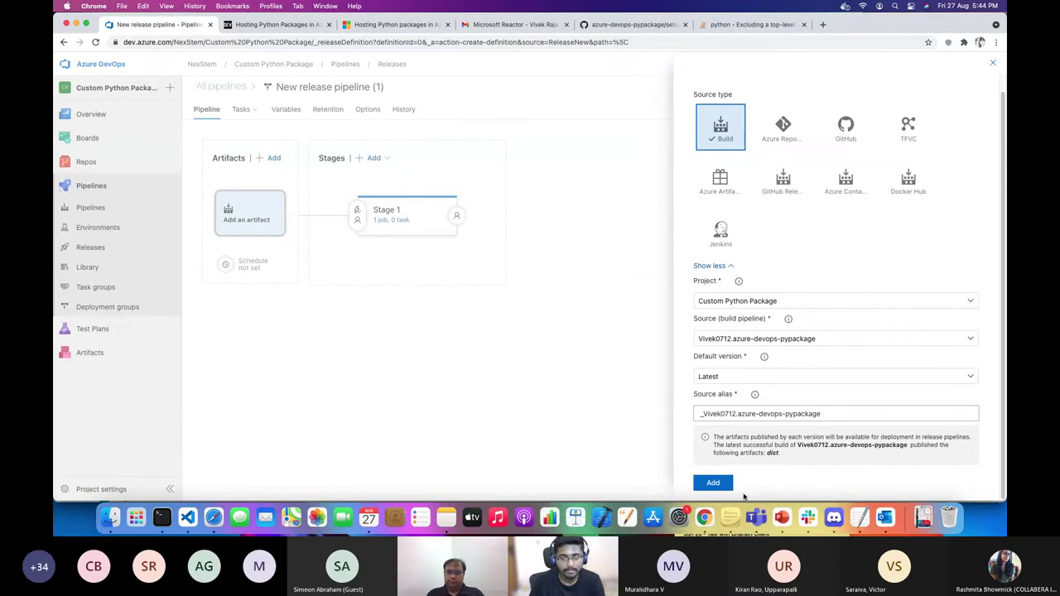
click(712, 481)
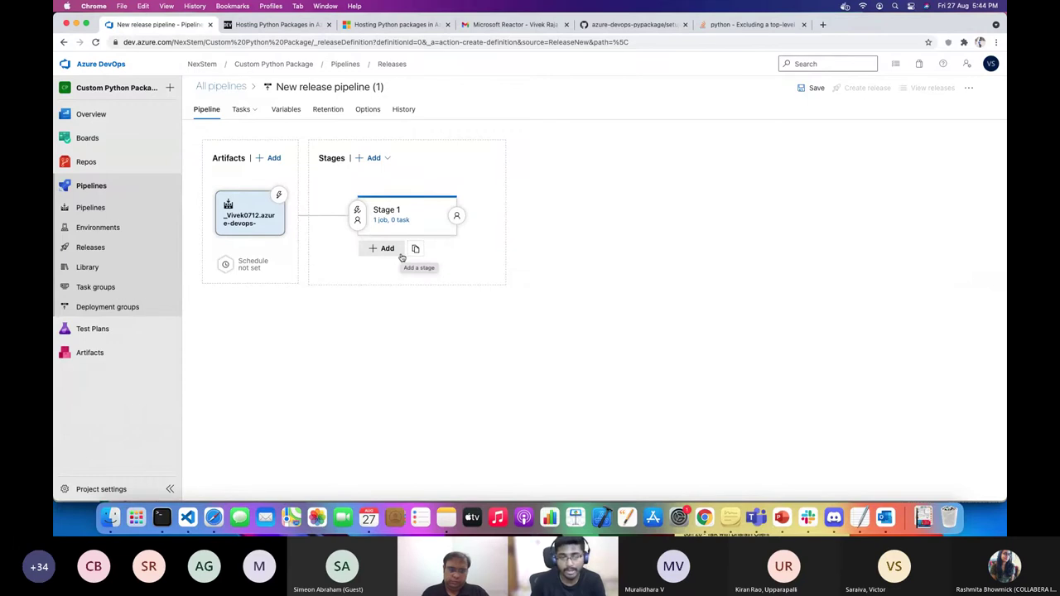
Rename Stage 1 as PublishStage and open its tasks.
click(394, 212)
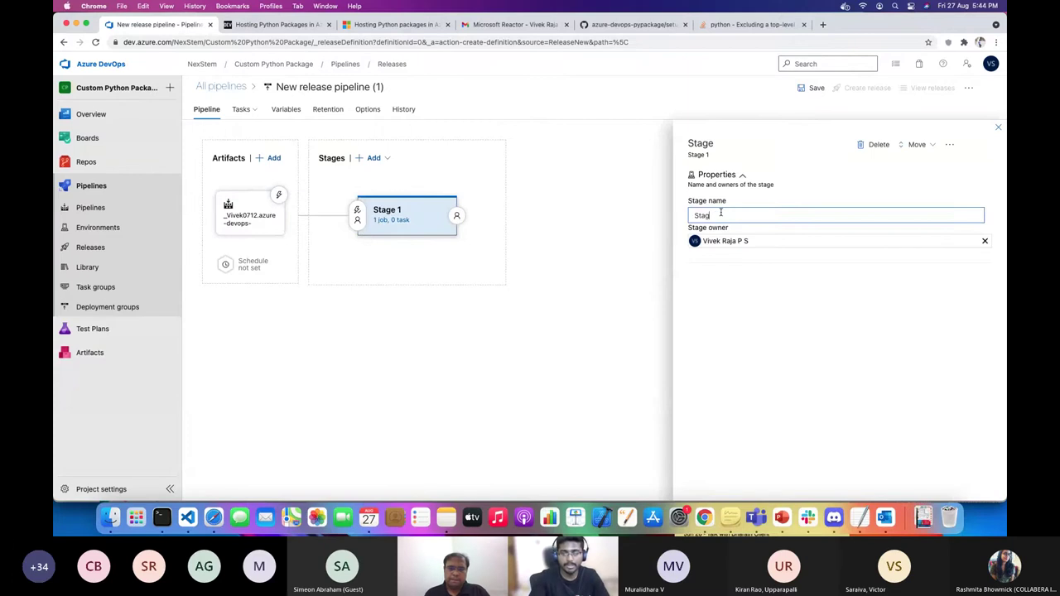
text(Publish)
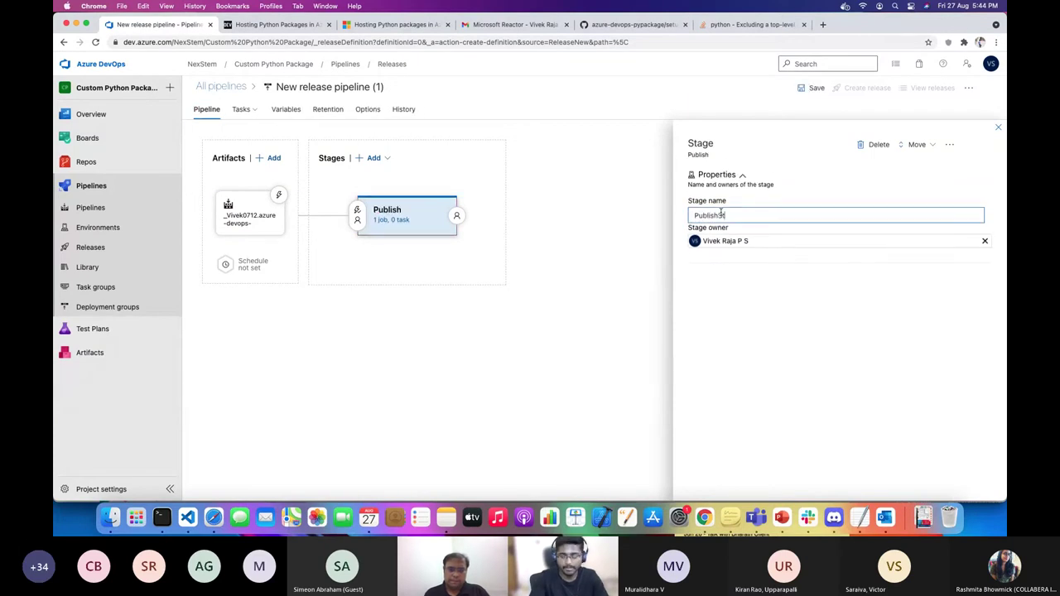
click(626, 318)
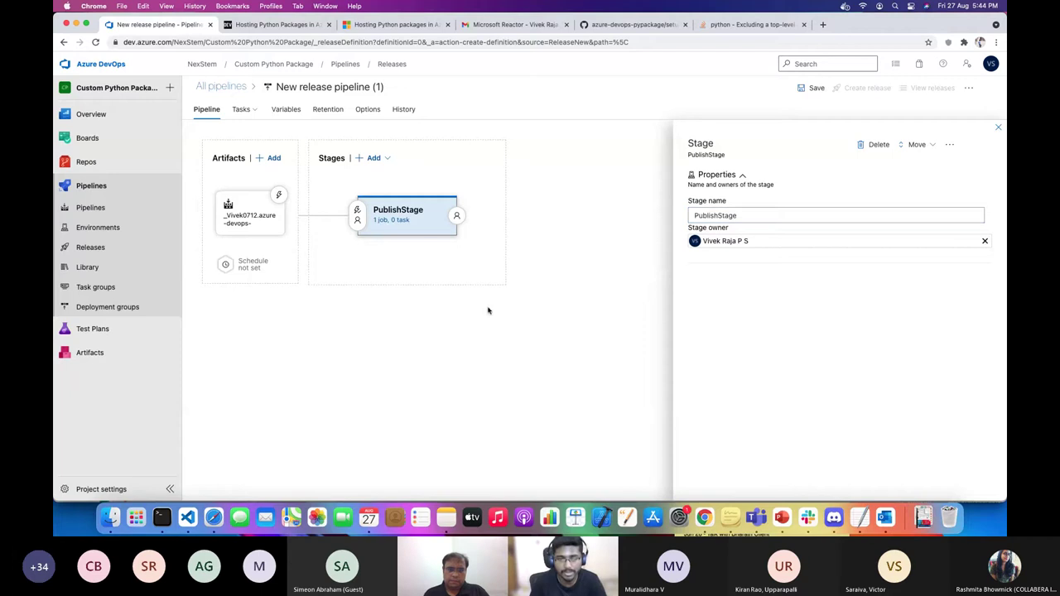
click(391, 220)
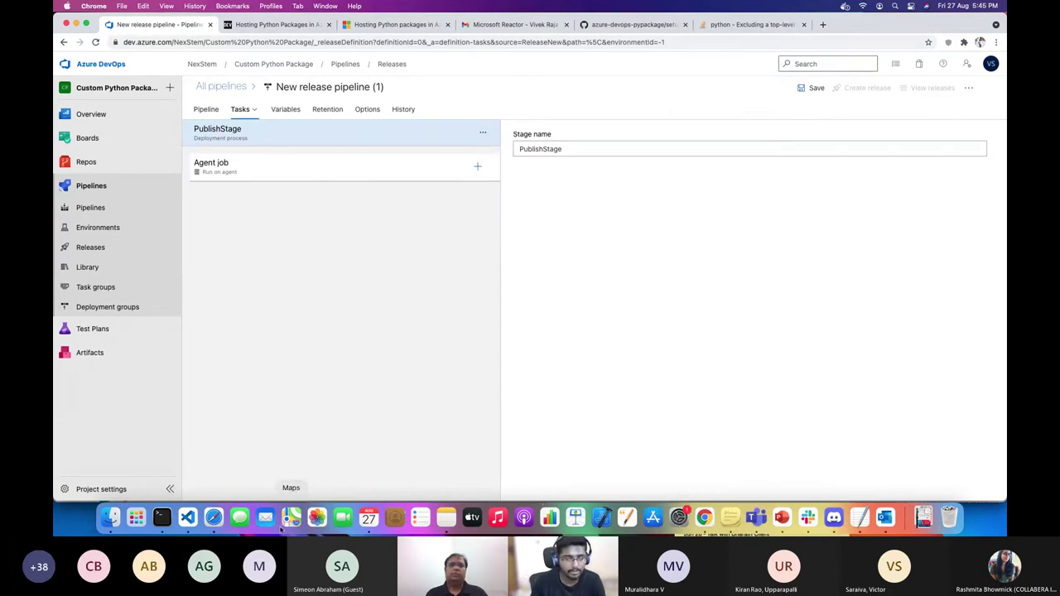
Switch to the PowerPoint slides and review the release pipeline setup up to the Twine Authenticate and Command Line tasks.
click(782, 522)
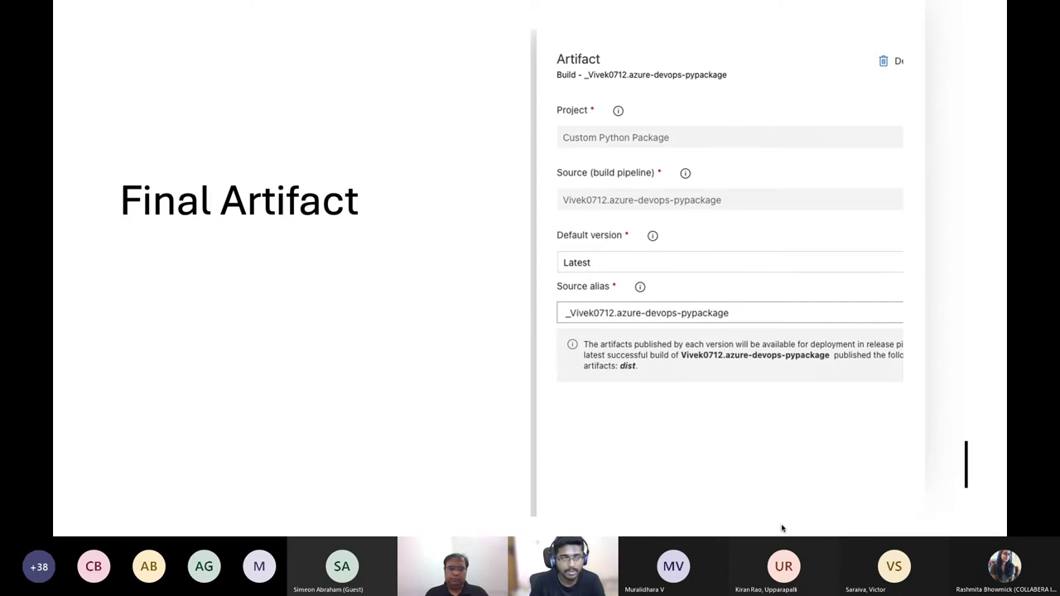
key(Right)
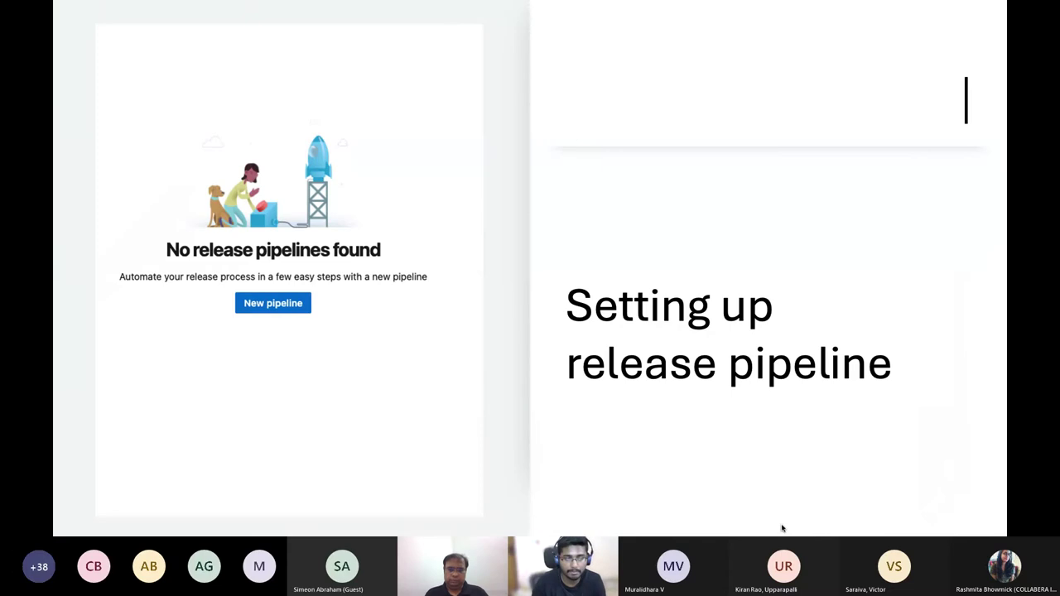
key(Right)
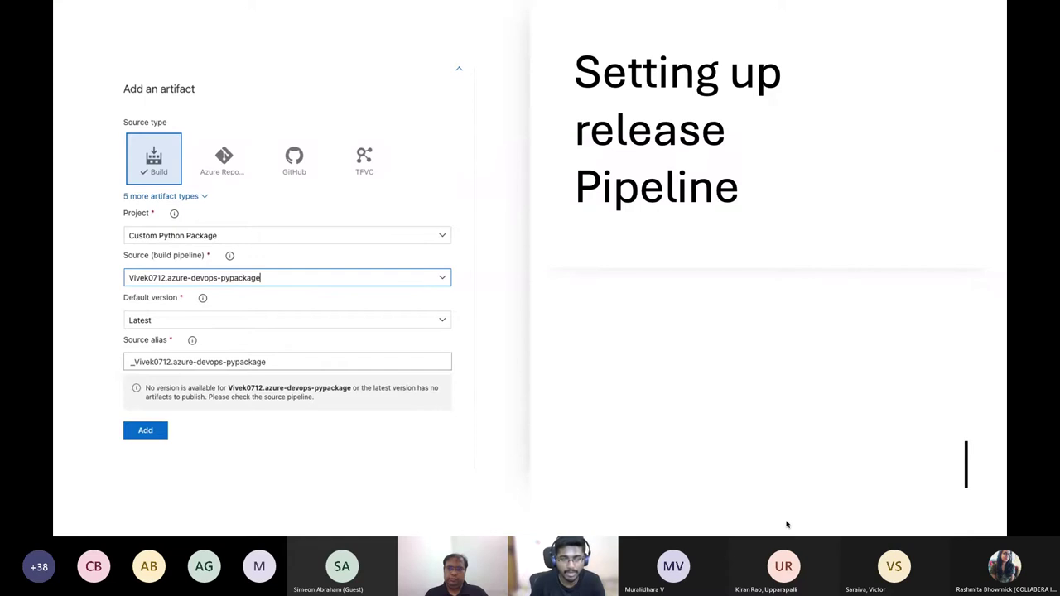
key(Right)
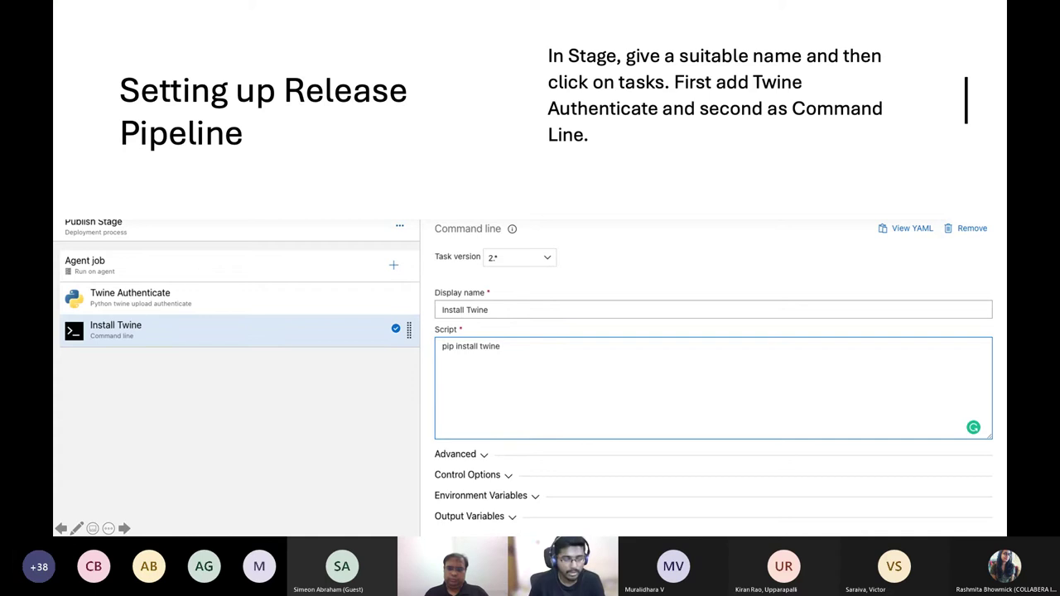
Return to Azure DevOps and add the Python twine upload authenticate task to PublishStage's Agent job.
key(super+Tab)
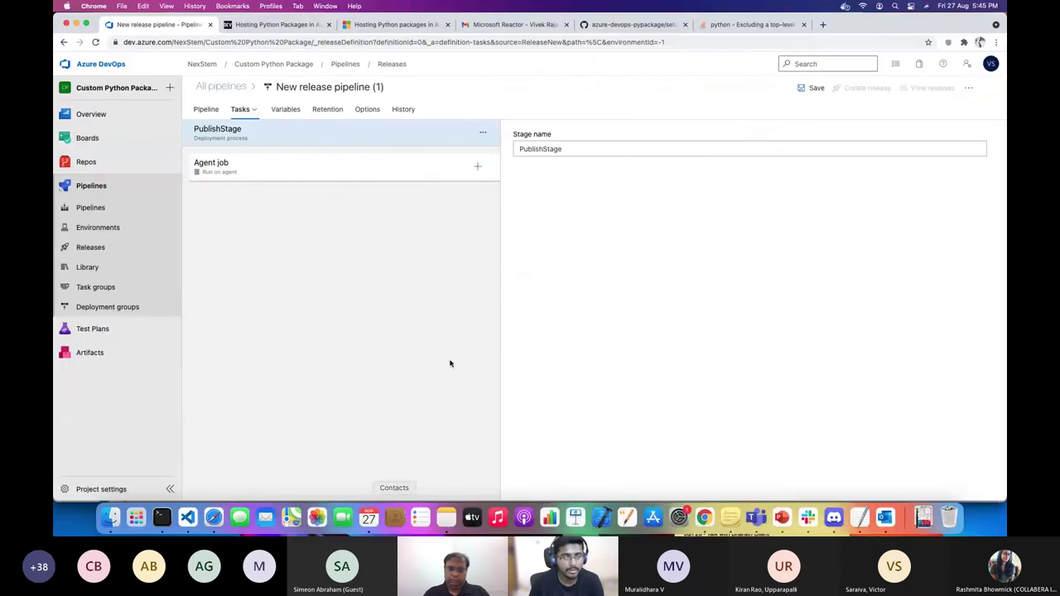
click(478, 168)
scroll(745, 331, down, 5)
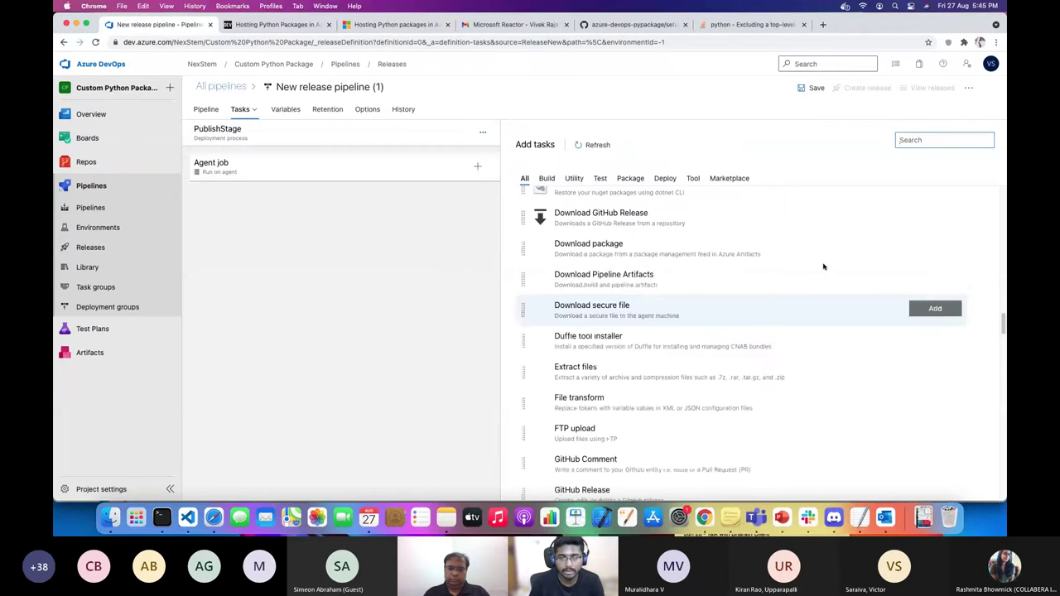
click(931, 140)
text(twine)
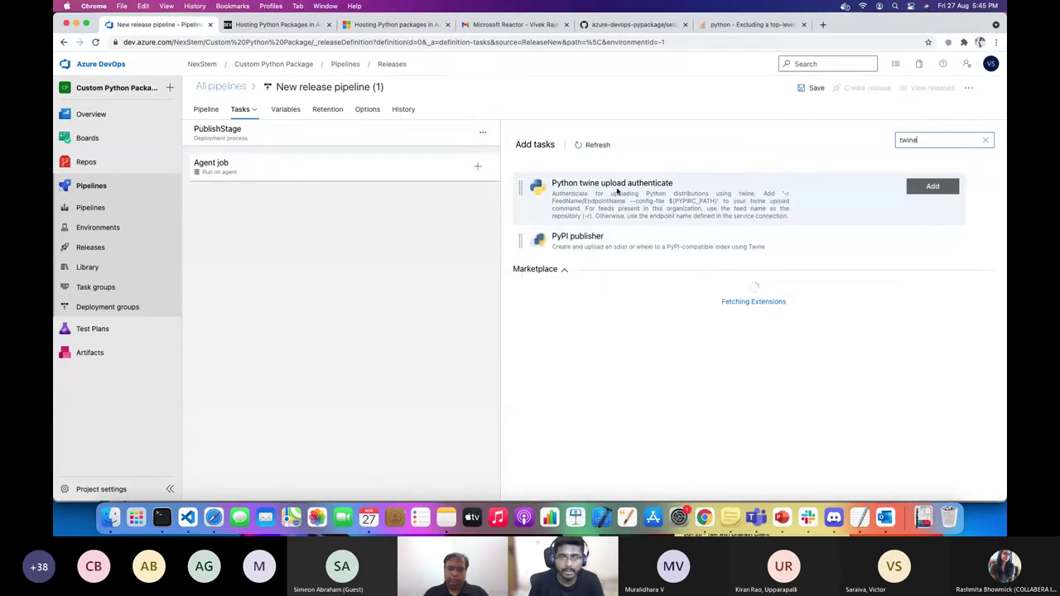
click(617, 191)
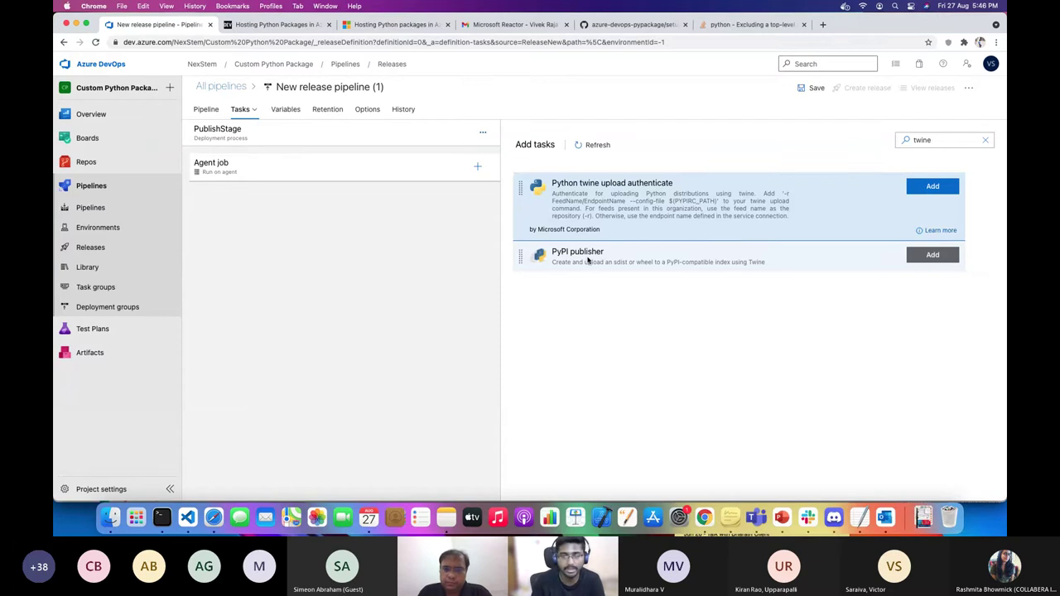
click(921, 187)
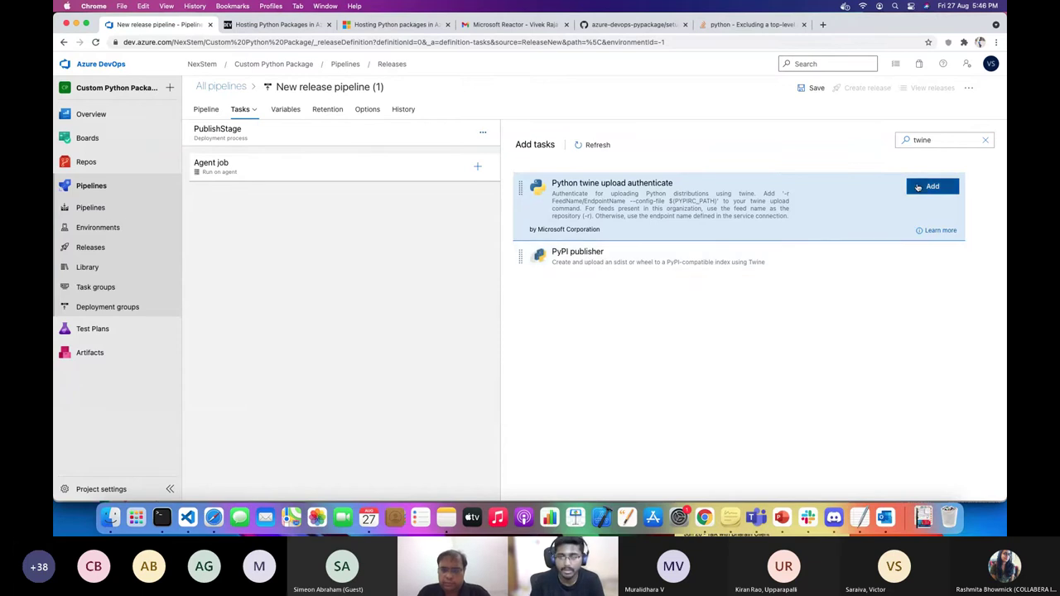
Set the Twine Authenticate task's own feed to devopsartifactfeed.
click(334, 199)
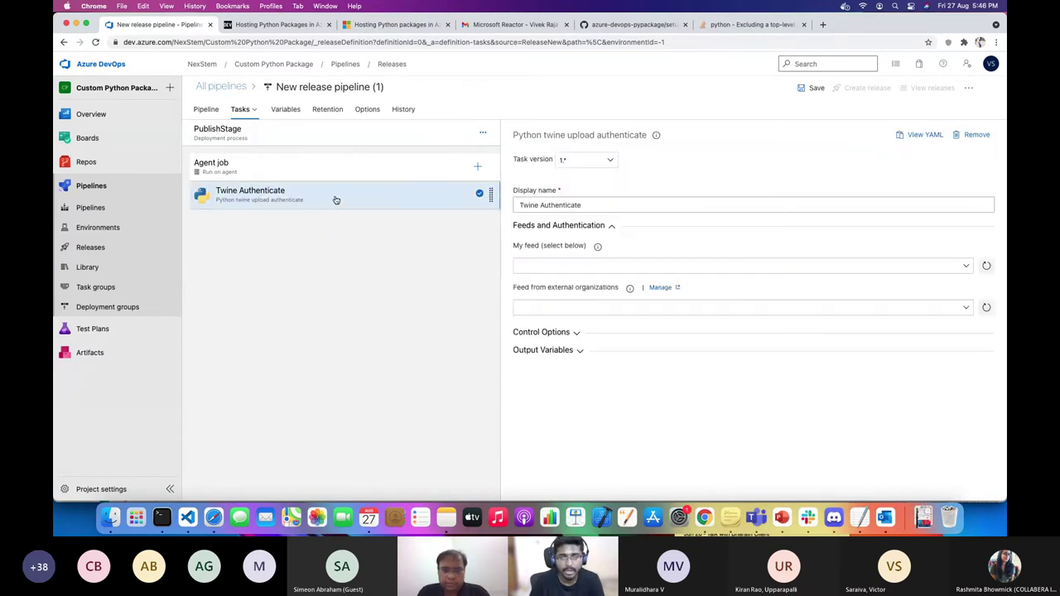
click(966, 267)
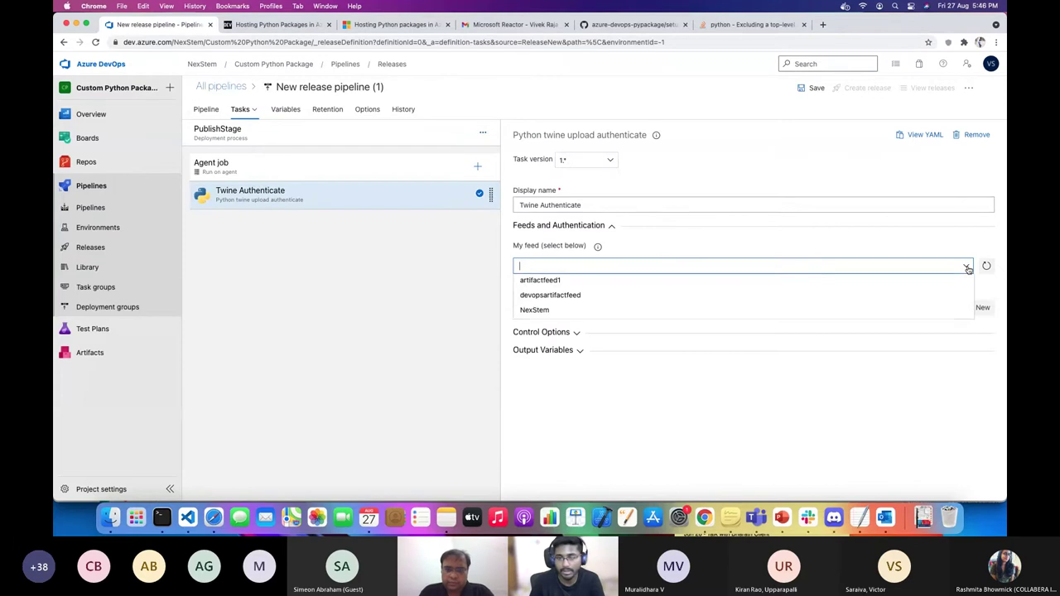
click(635, 301)
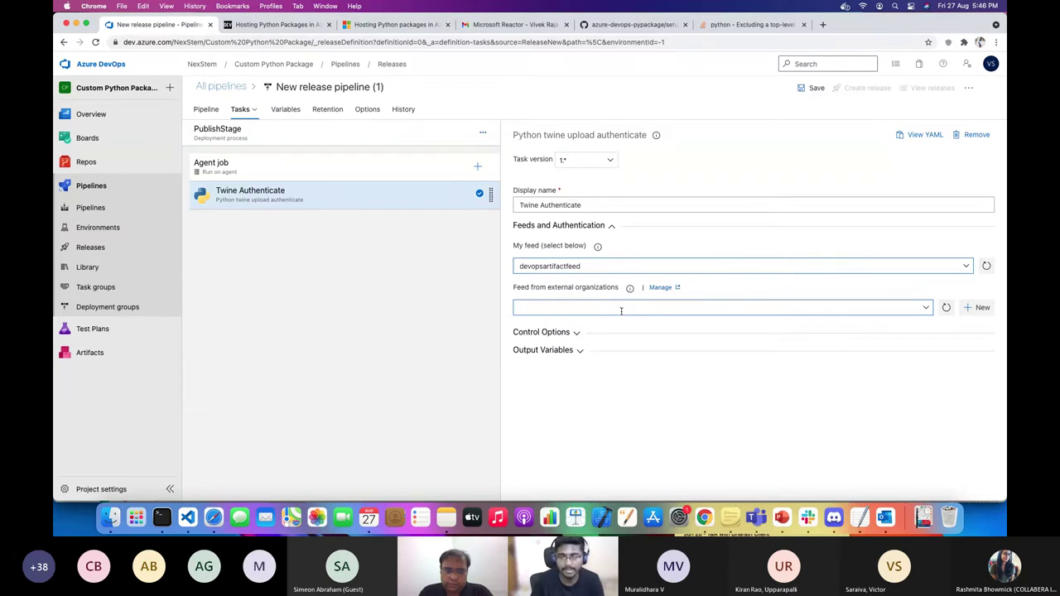
click(418, 266)
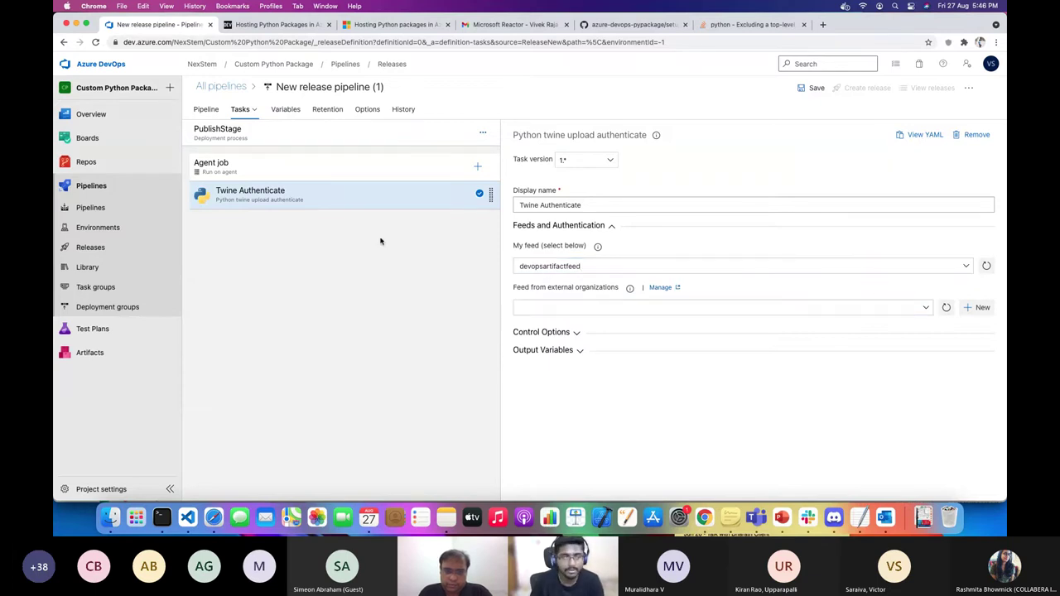
Find the Command line task and add it to the Agent job after Twine Authenticate.
click(477, 168)
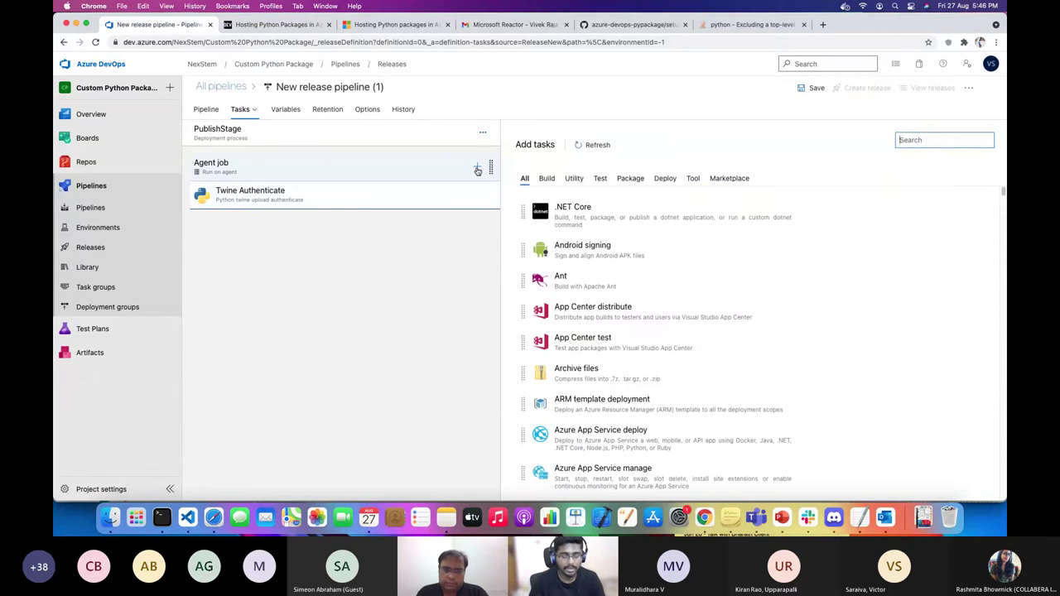
text(comman)
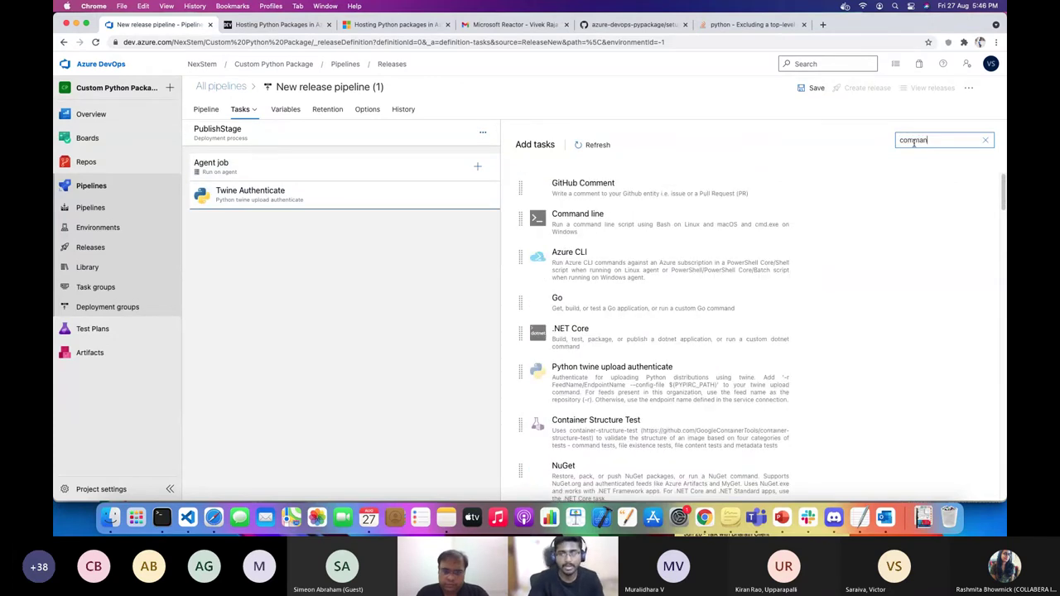
text(d)
click(800, 207)
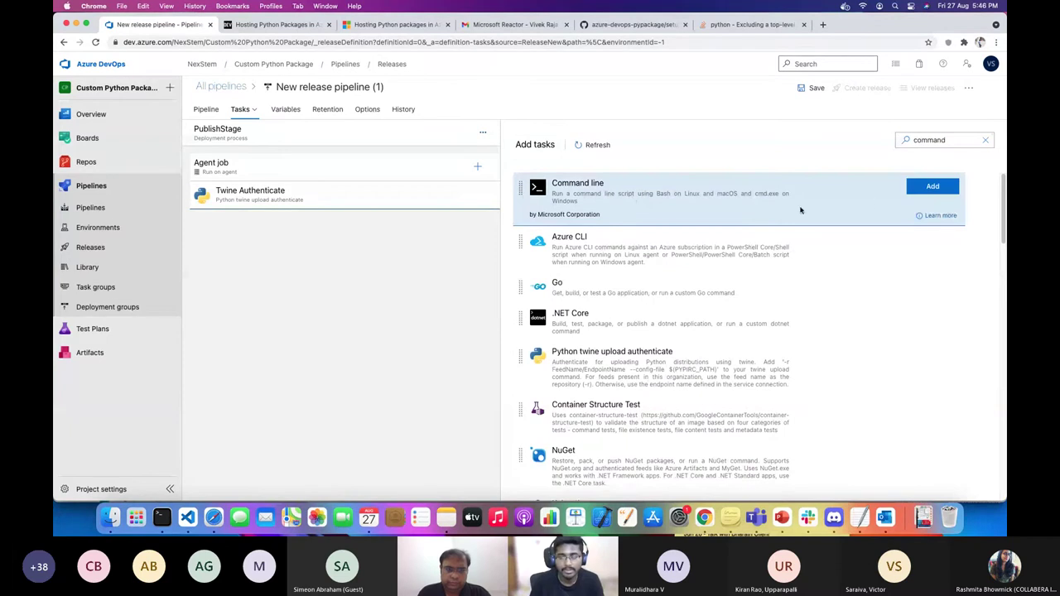
click(932, 186)
Clear the Command line task's default script and set its display name to Twine Installation.
click(374, 230)
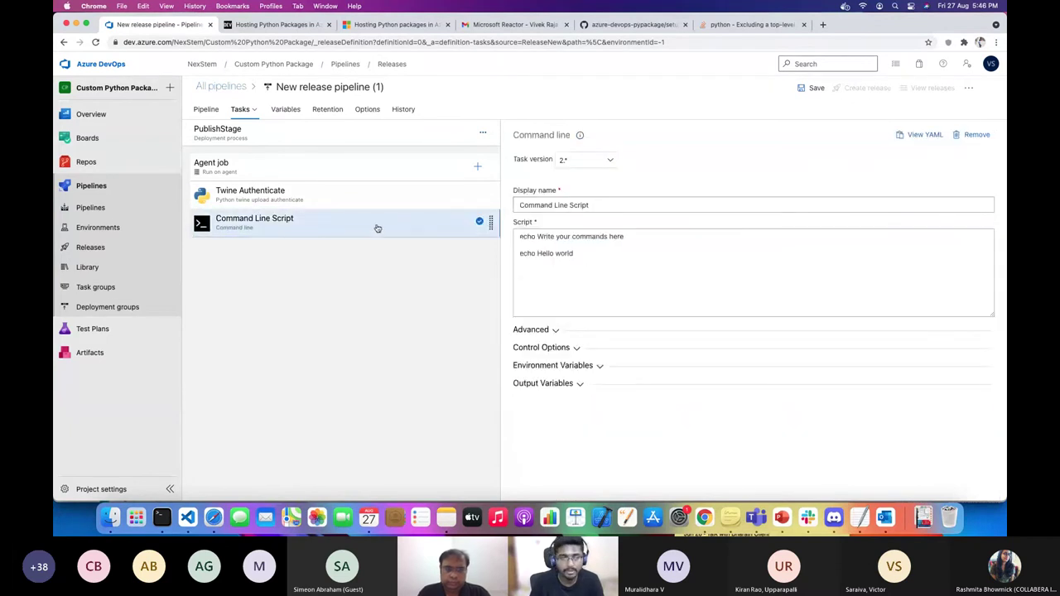
drag(591, 255, 500, 226)
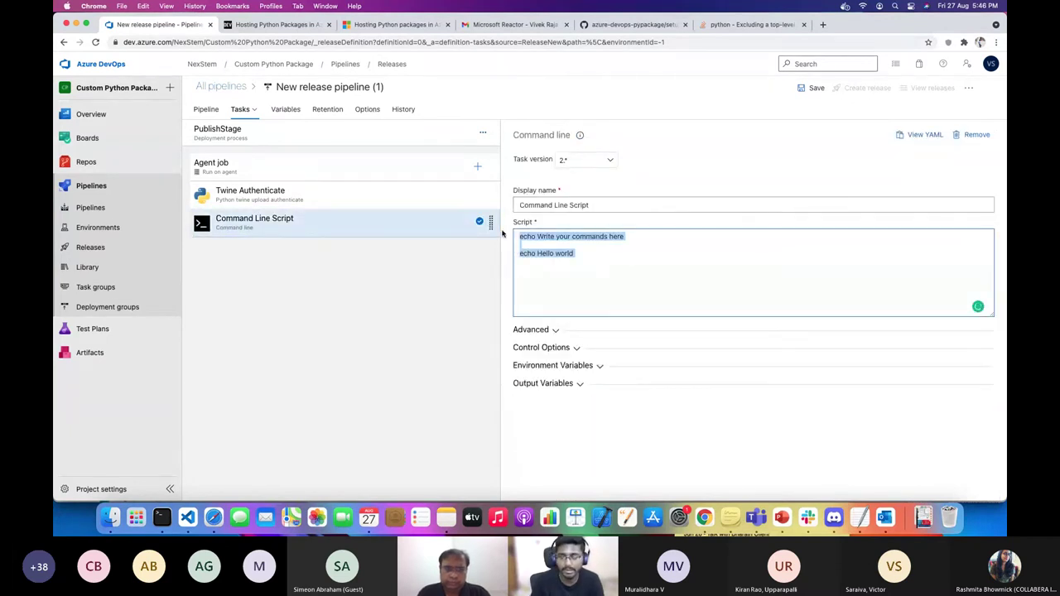
key(BackSpace)
triple_click(589, 205)
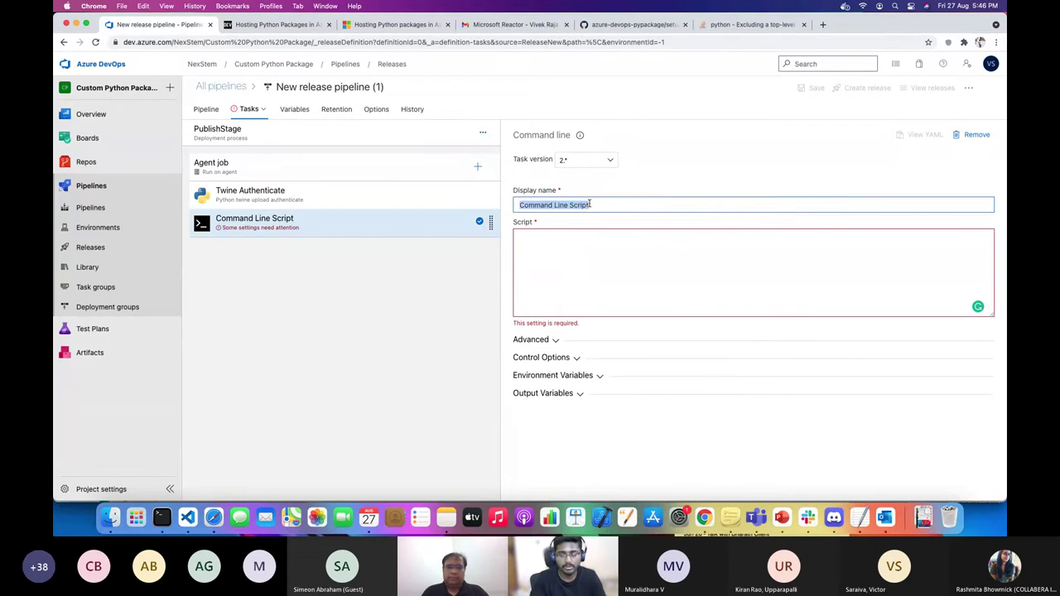
key(BackSpace)
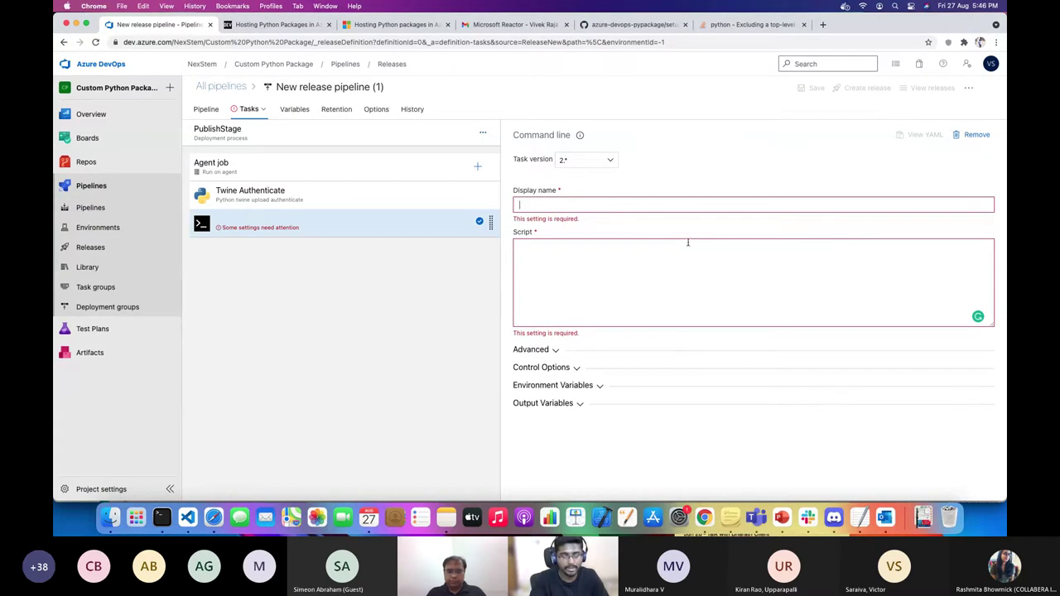
text(T)
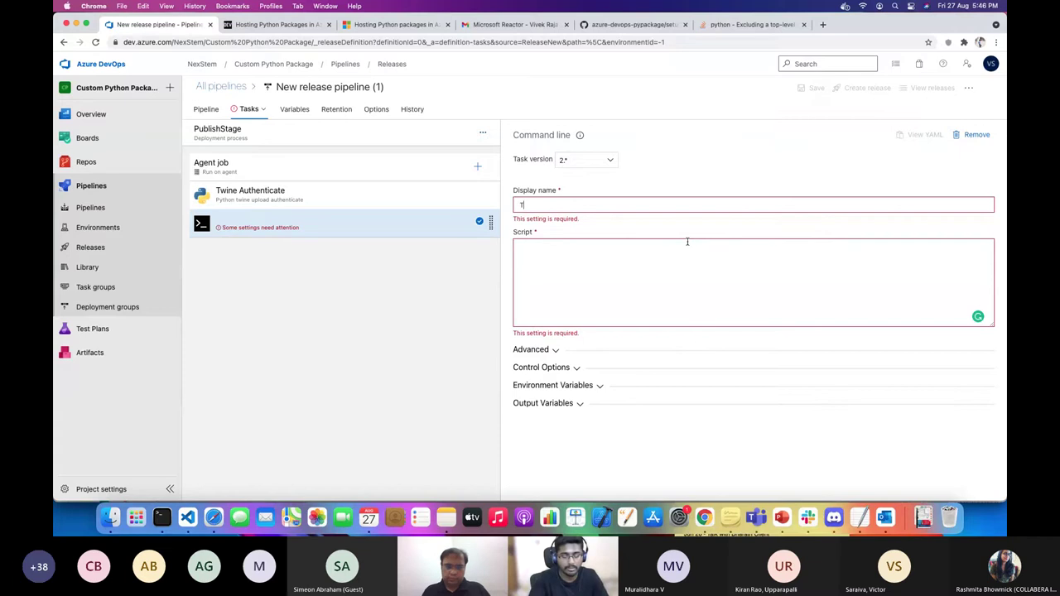
text(wine Installation)
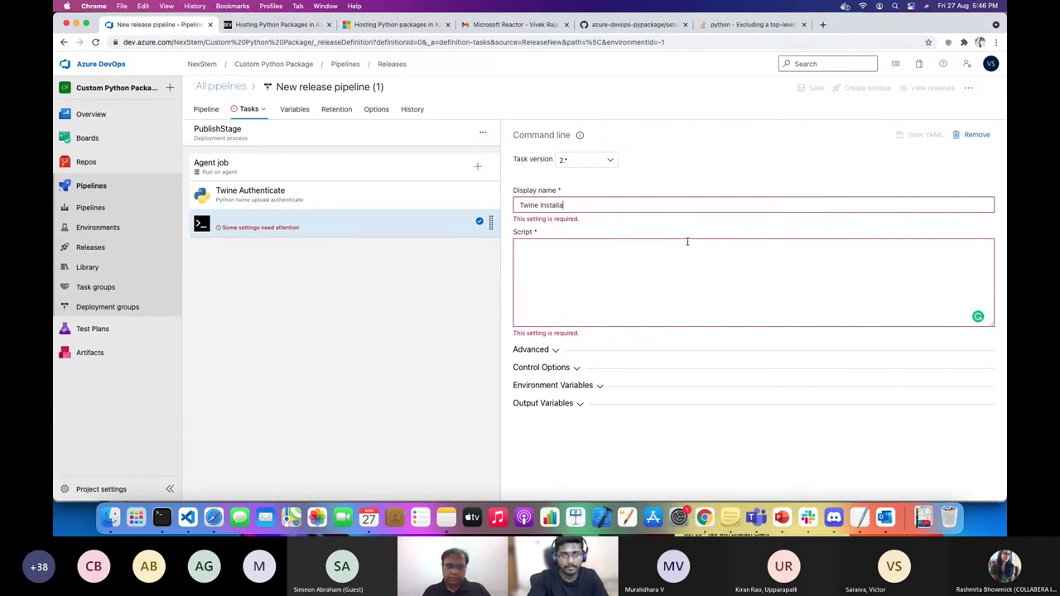
Check the release pipeline slide for the install command, and set the Twine Installation task's script to pip install twine.
click(782, 519)
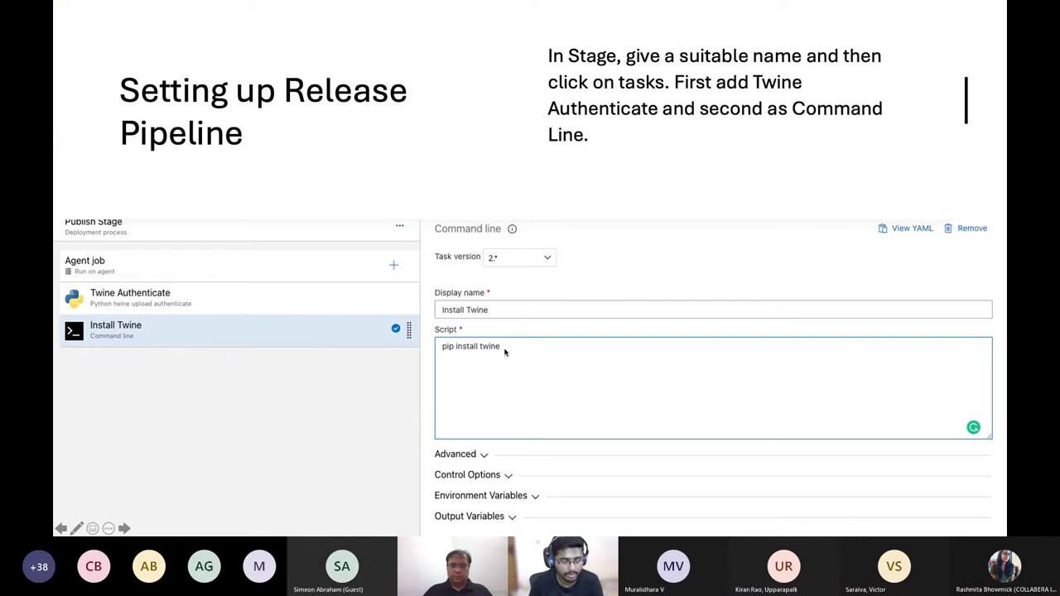
key(ctrl+Left)
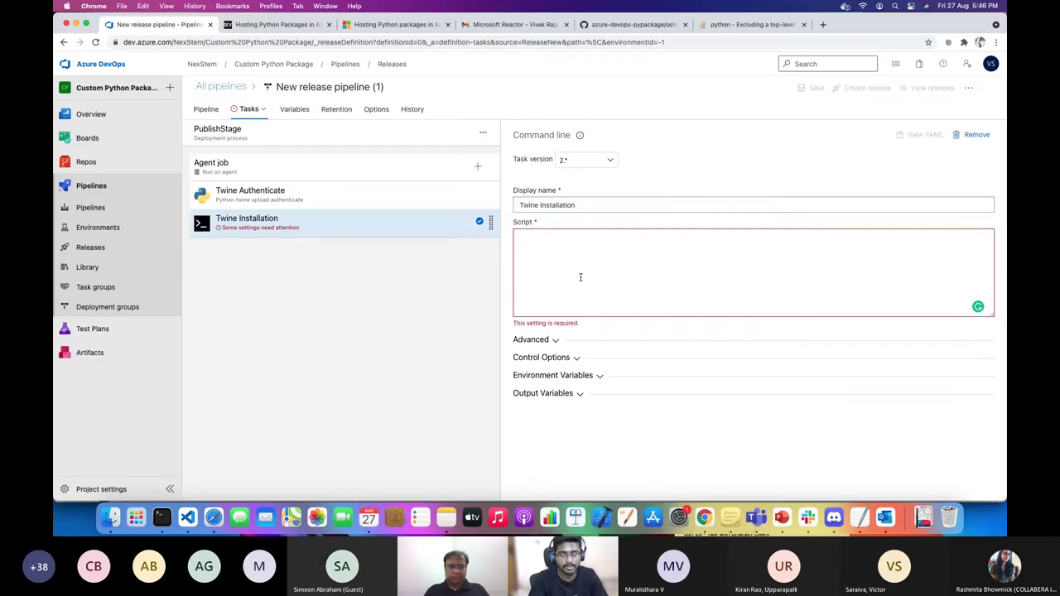
text(pip install twine)
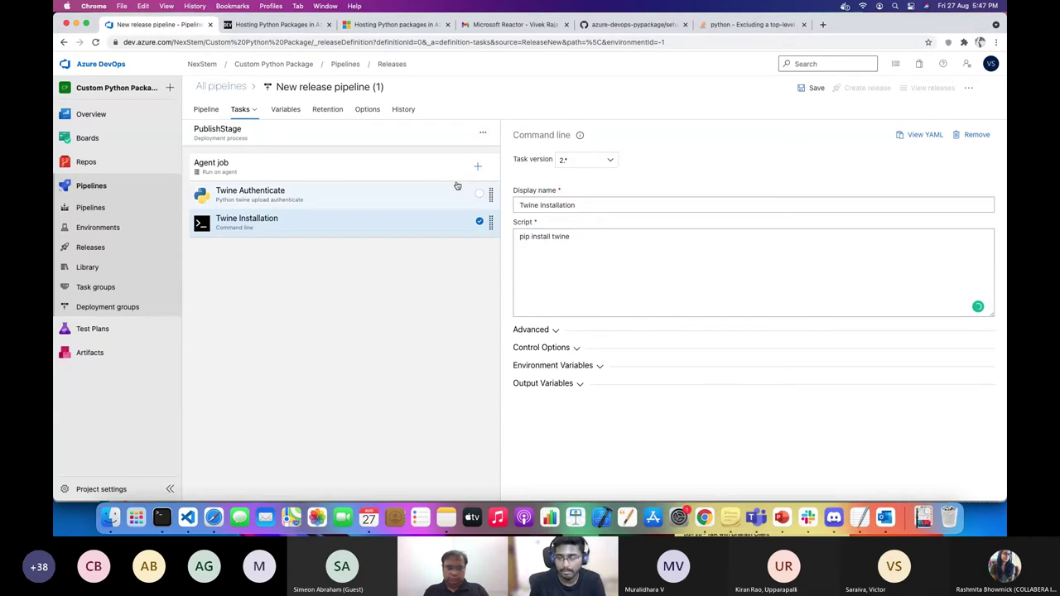
Bring up the list of tasks to add to the Agent job, and review the presentation's slide on the Publish Artifact script.
click(476, 166)
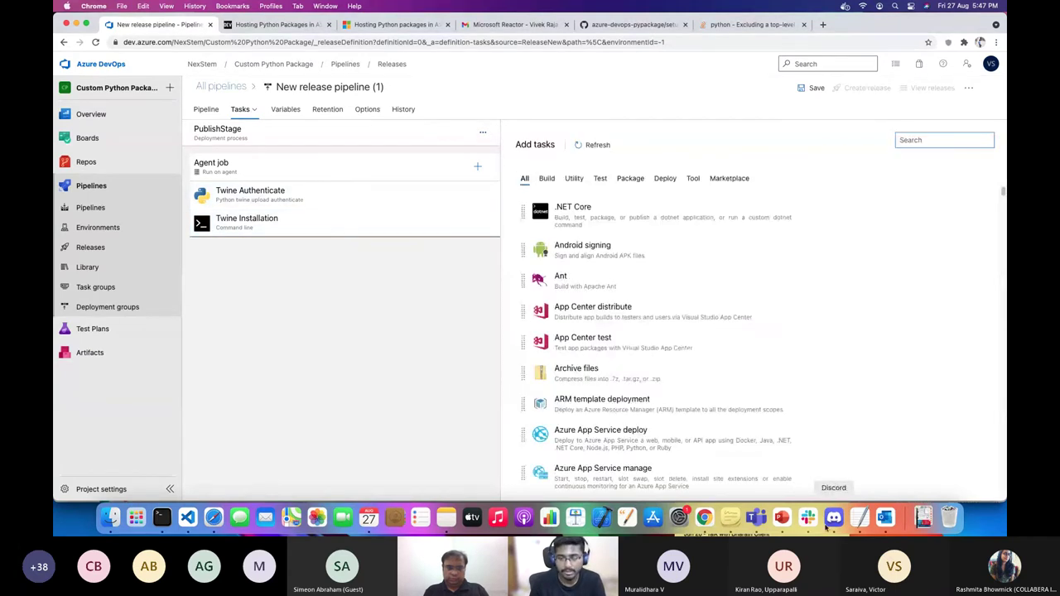
click(781, 518)
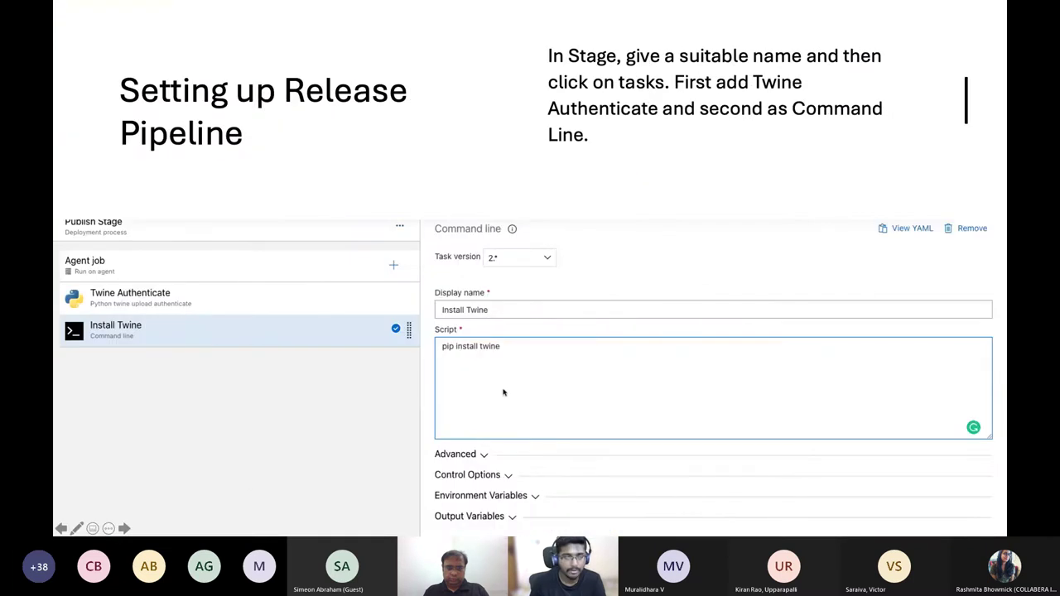
click(502, 393)
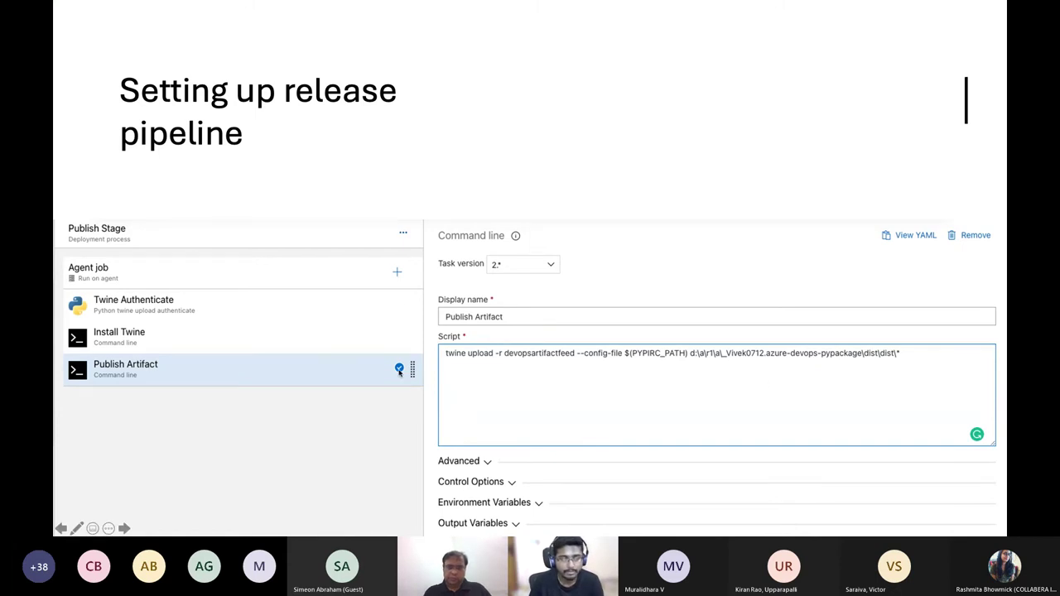
Return to Azure DevOps, leave the new release pipeline without saving, and view the azure-devops-pypackage build pipeline's runs.
key(super+Tab)
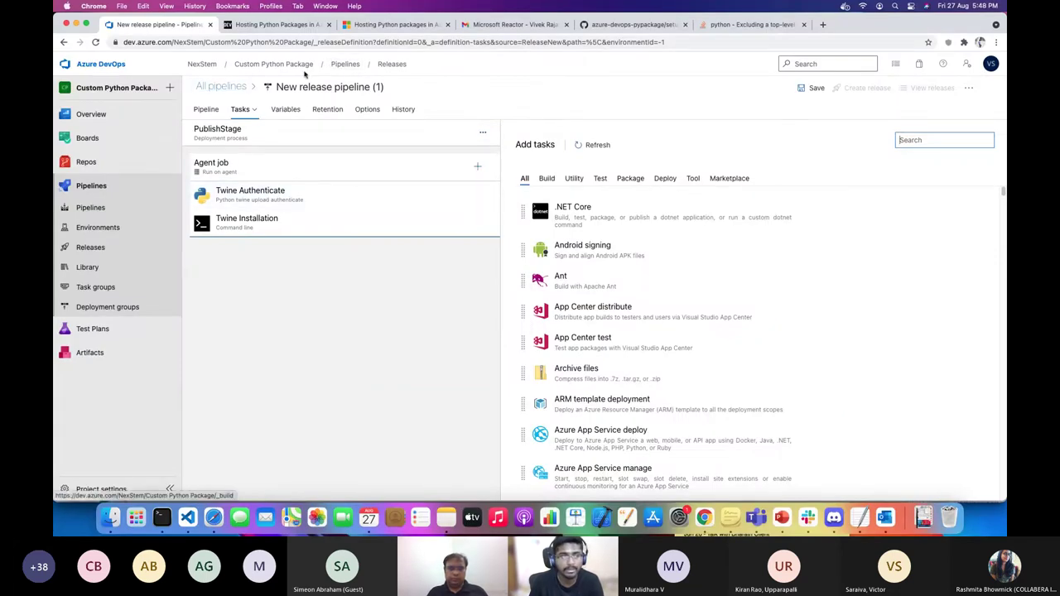
click(344, 64)
click(569, 304)
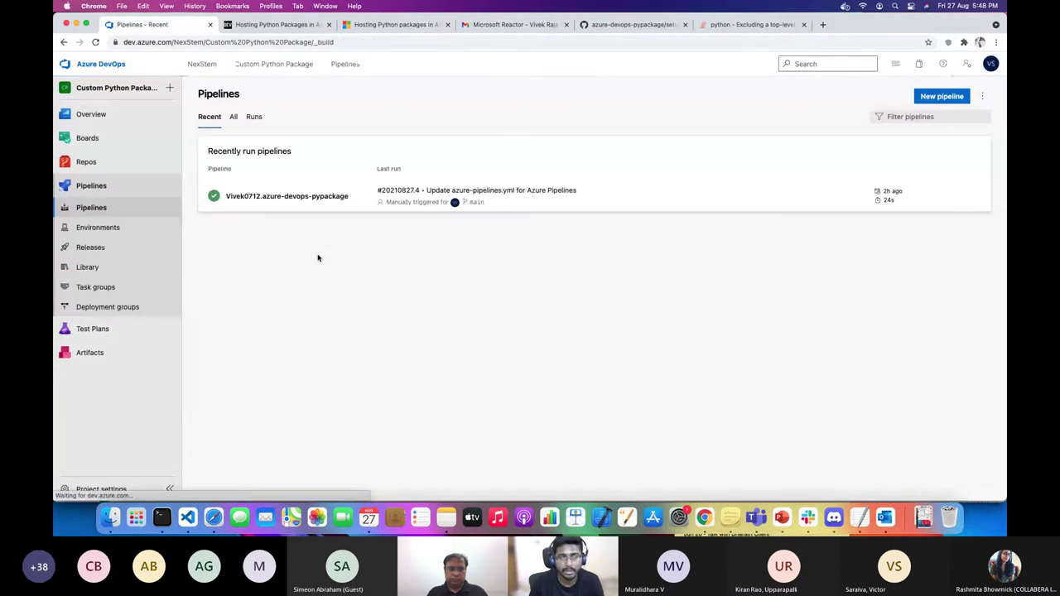
click(331, 197)
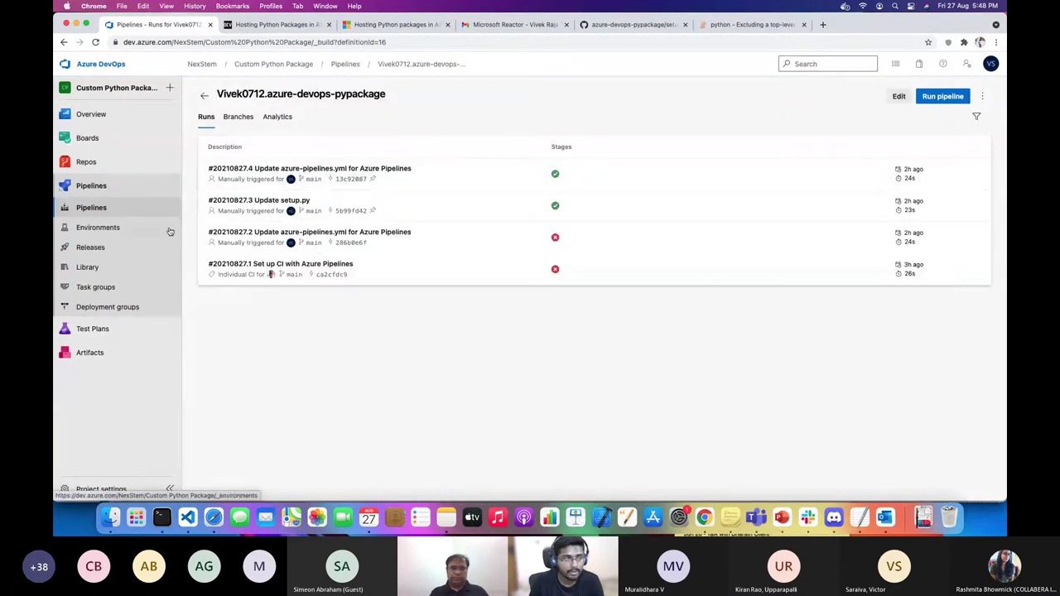
Open Release-1 of the existing release pipeline and review its Publish Stage deployment summary.
click(91, 247)
click(418, 163)
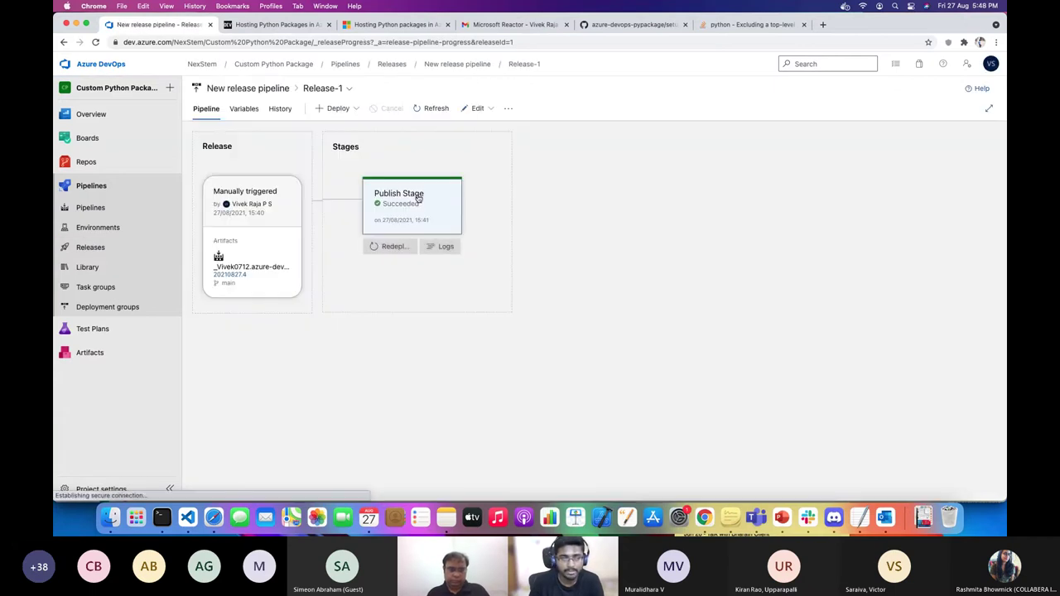
click(419, 197)
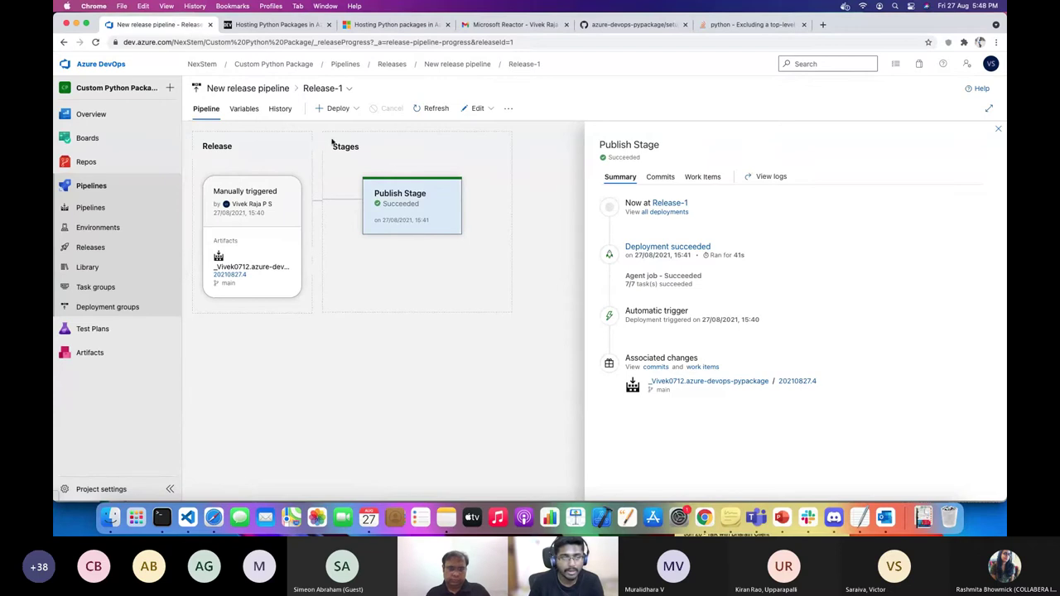
click(998, 131)
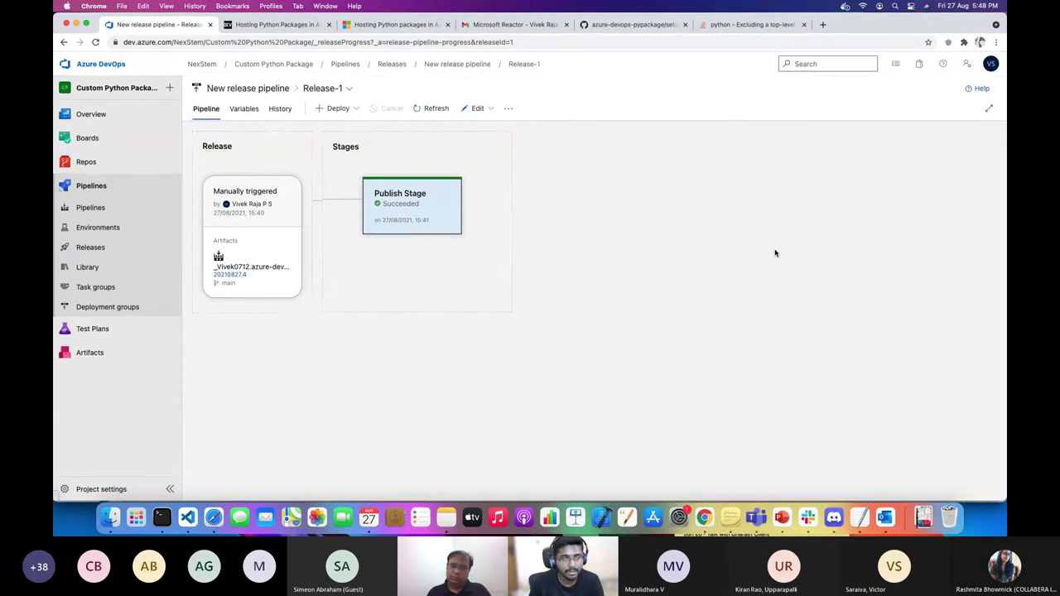
mouse_move(410, 225)
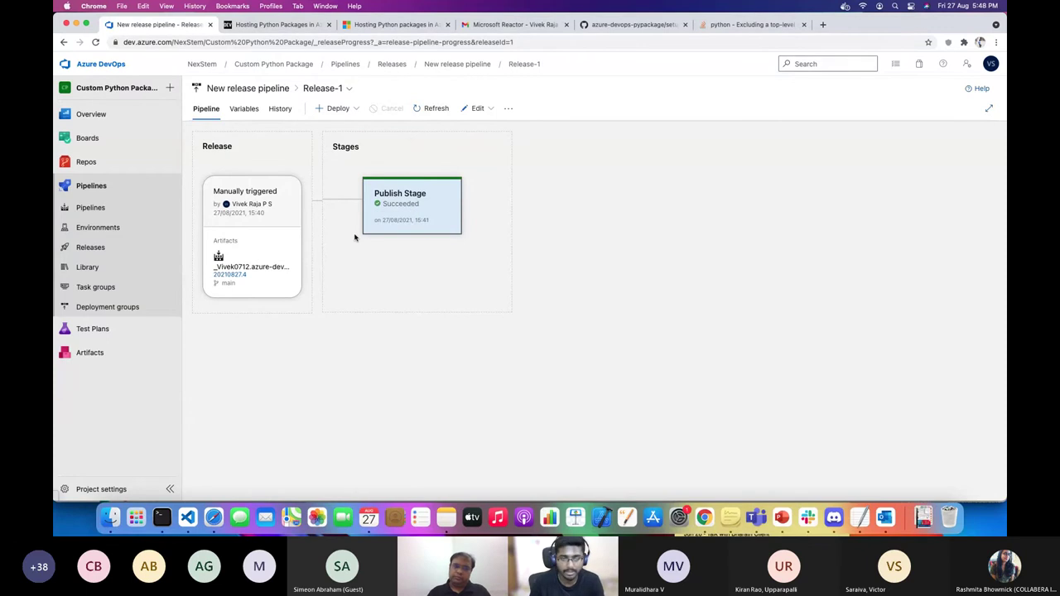
Show the packages of devopsartifactfeed in Artifacts and select the animalsounds package.
click(136, 362)
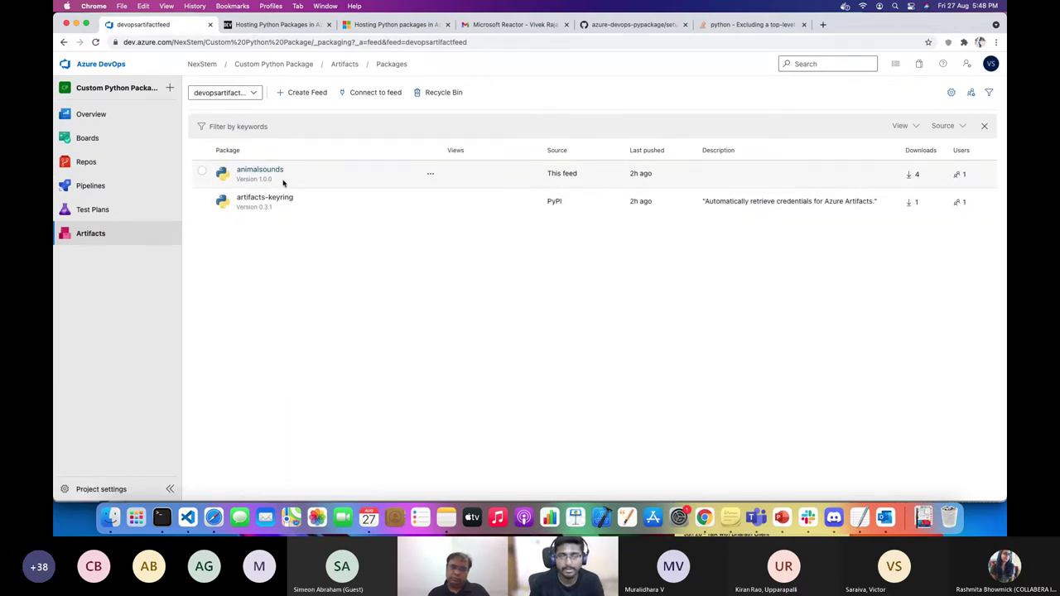
click(253, 96)
click(252, 165)
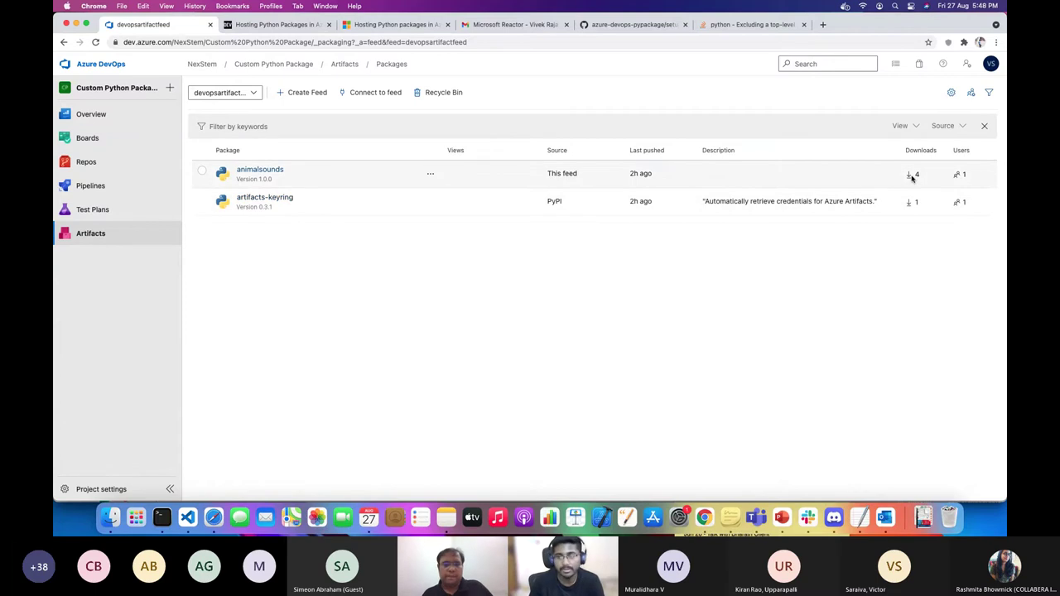
click(267, 178)
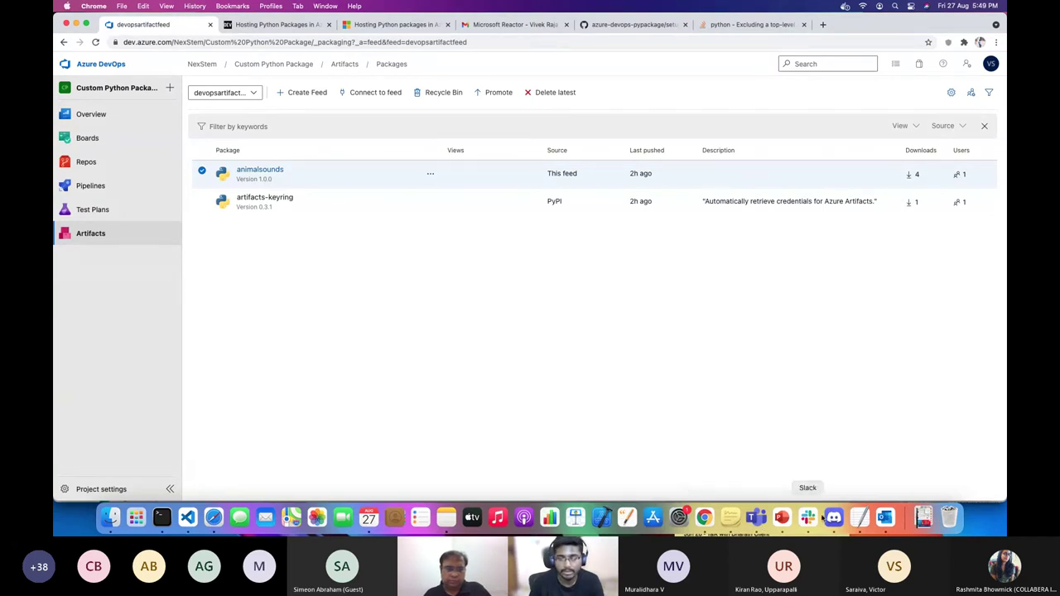
Switch to the presentation and review the slides on running the release pipeline, its results and using the Python package.
click(782, 518)
key(Right)
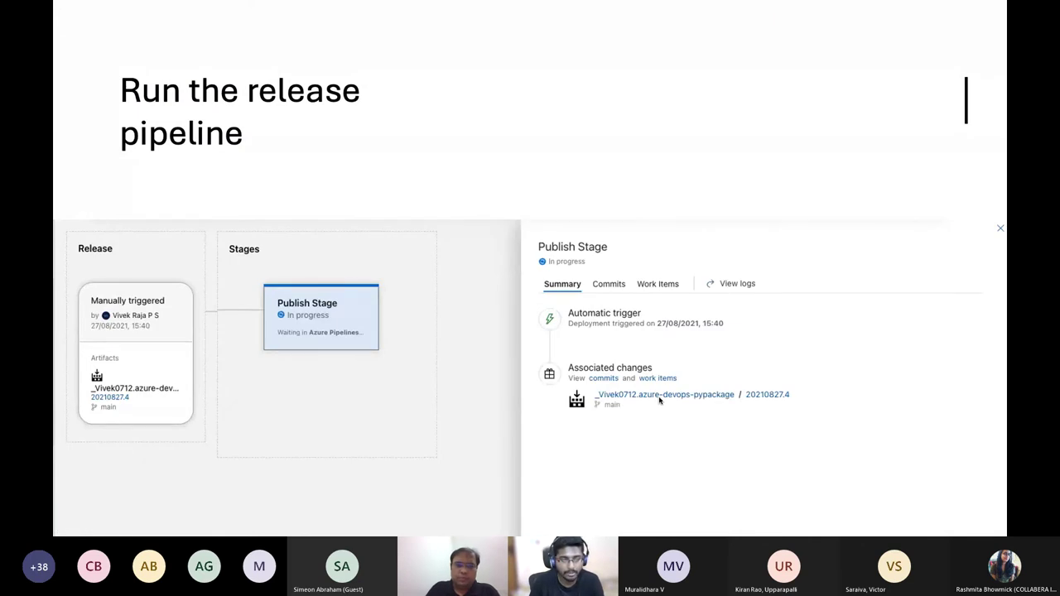
key(Right)
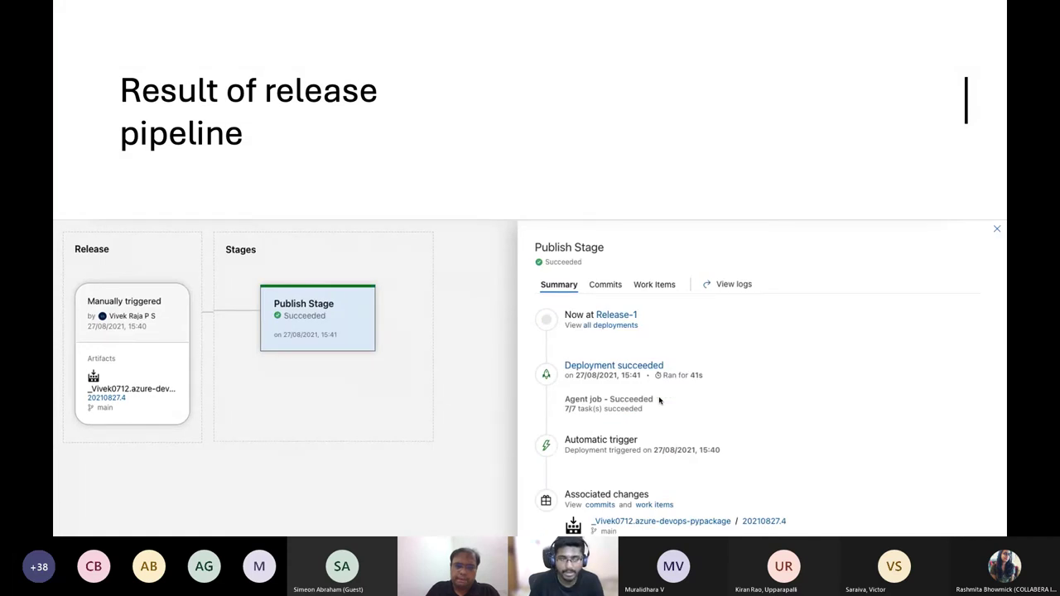
key(Right)
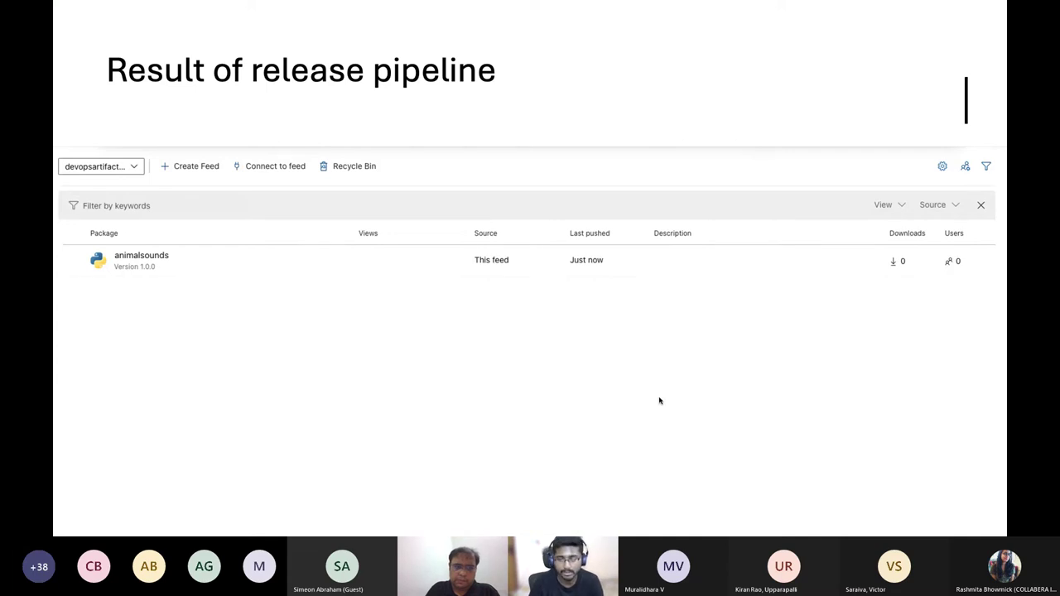
key(Right)
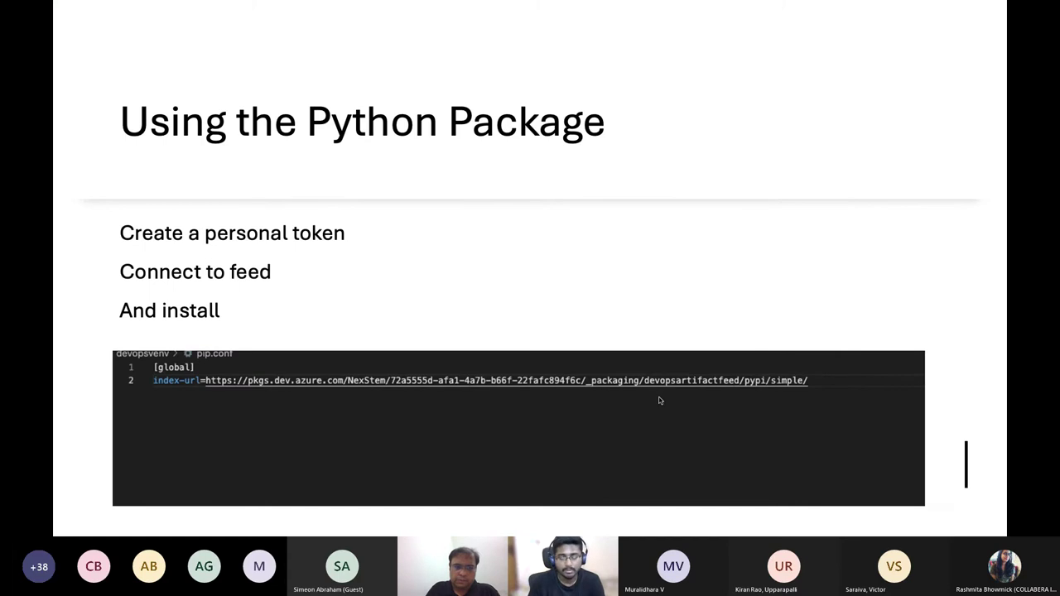
key(Left)
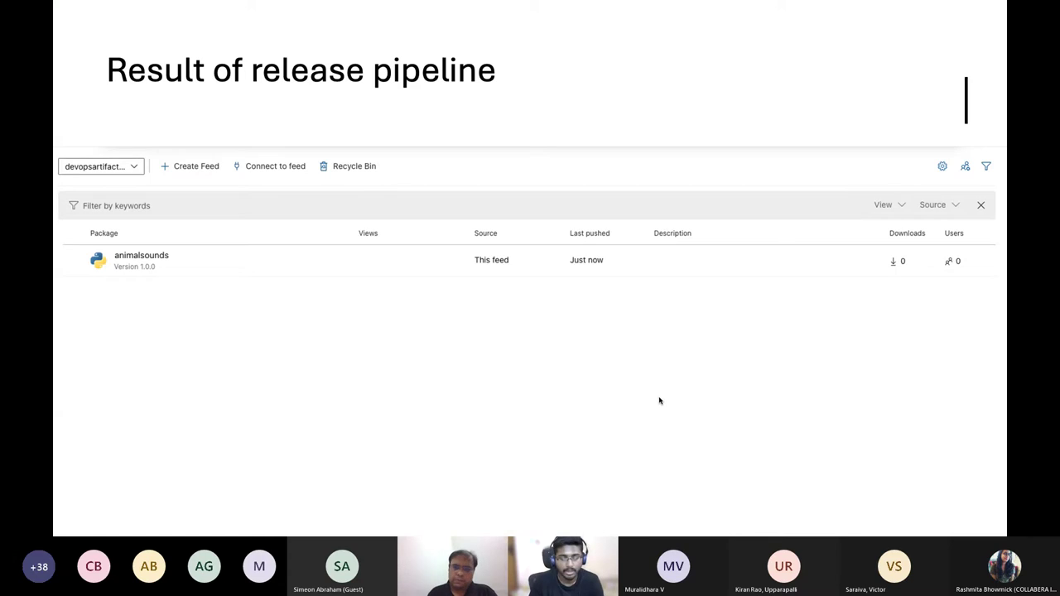
key(Right)
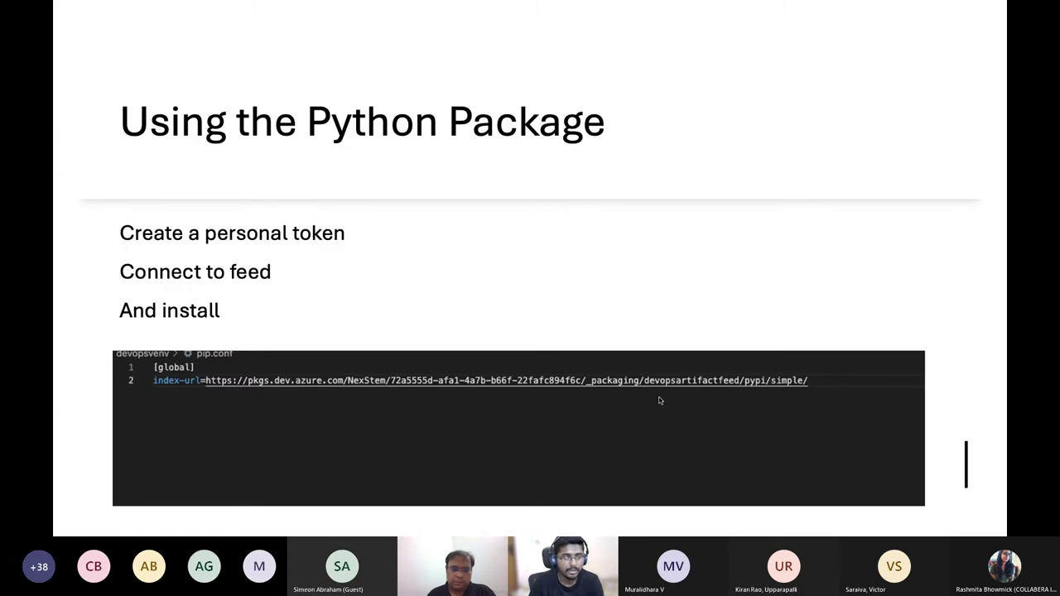
Return to Azure DevOps, view the personal access tokens page in the user settings, and go back to the feed.
key(ctrl+Left)
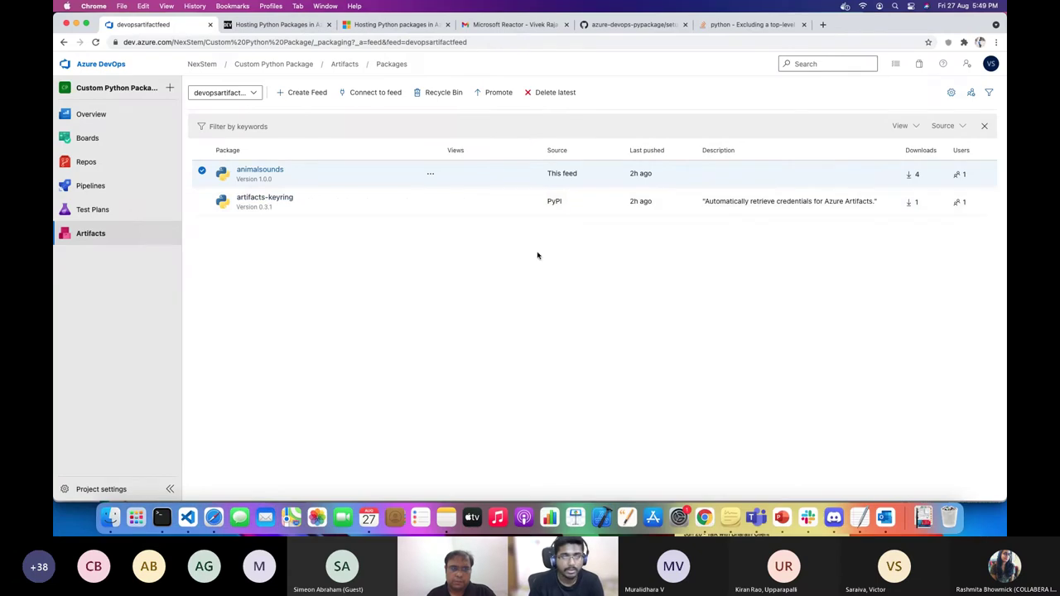
click(966, 64)
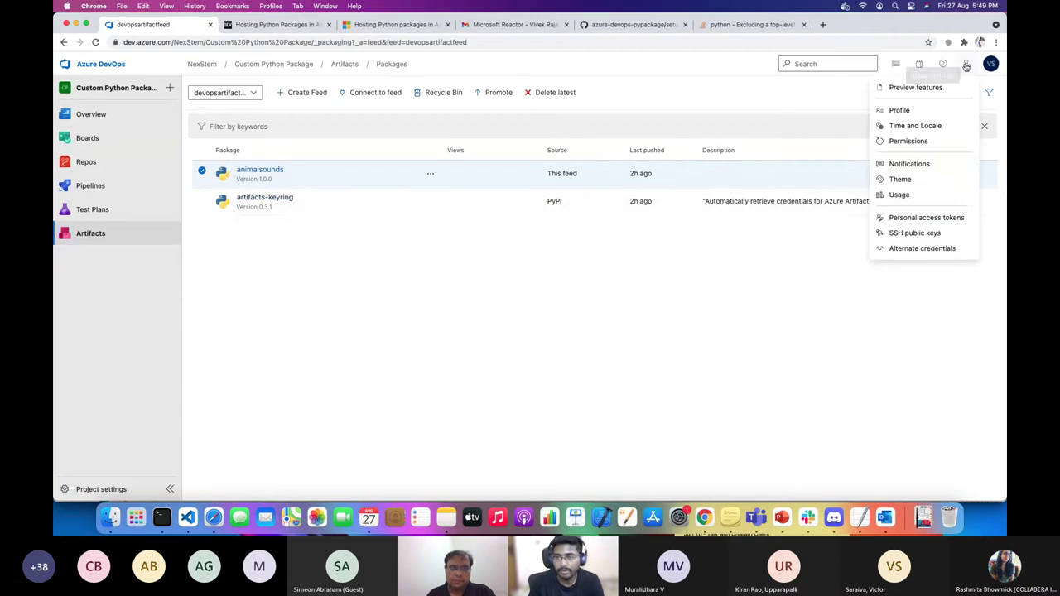
click(905, 218)
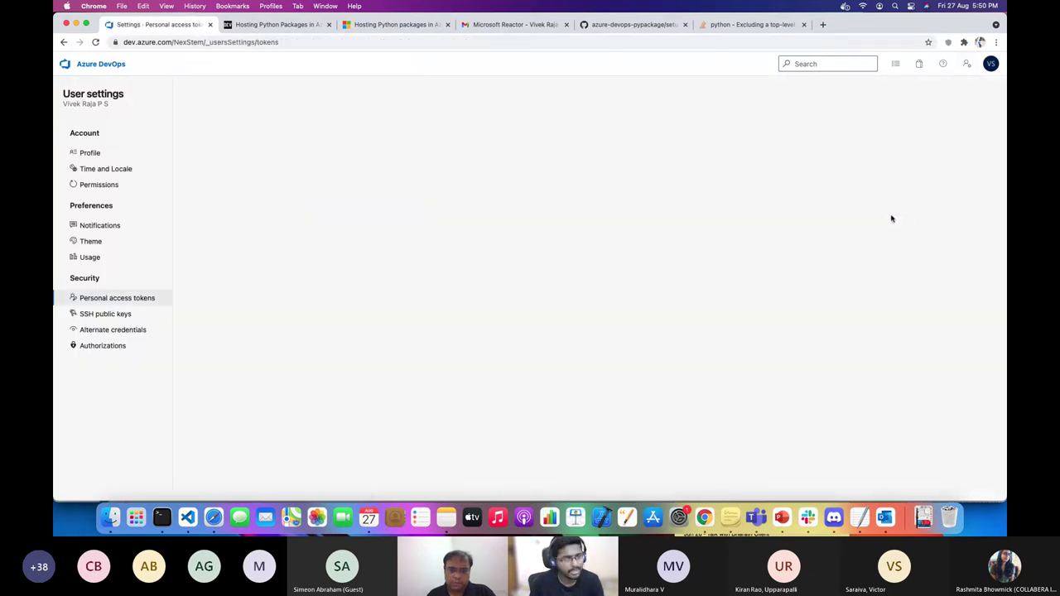
click(65, 43)
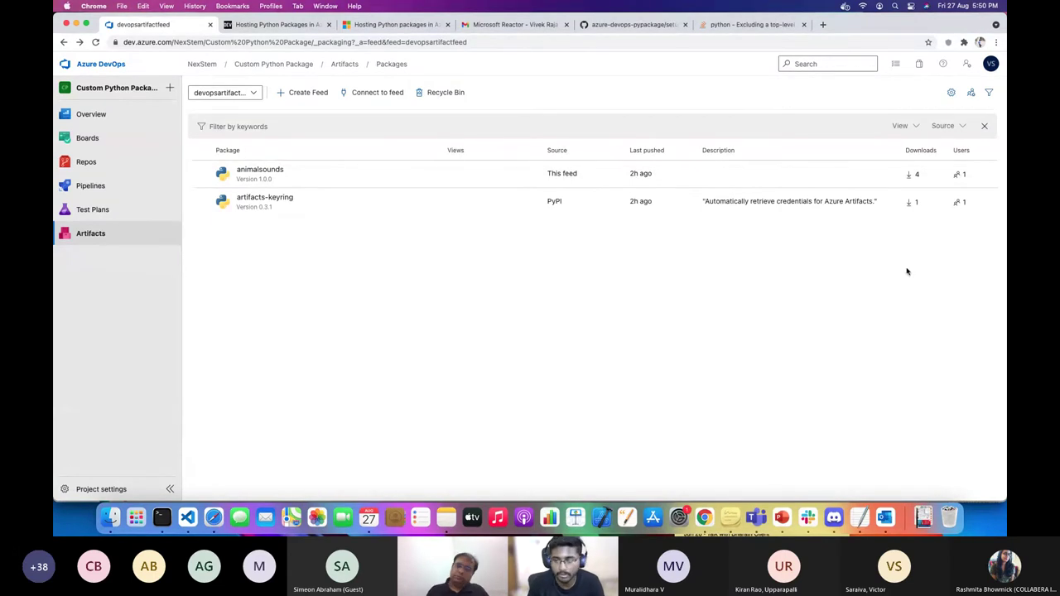
Open the animalsounds package's feed connection instructions for pip and highlight the pip.conf file name in the project setup.
click(779, 524)
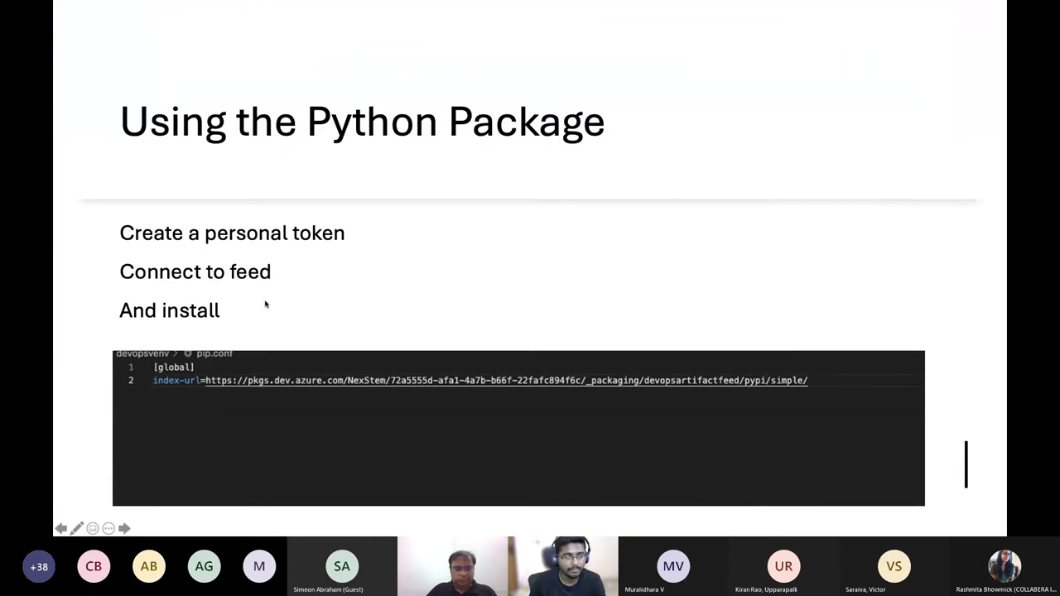
key(super+Tab)
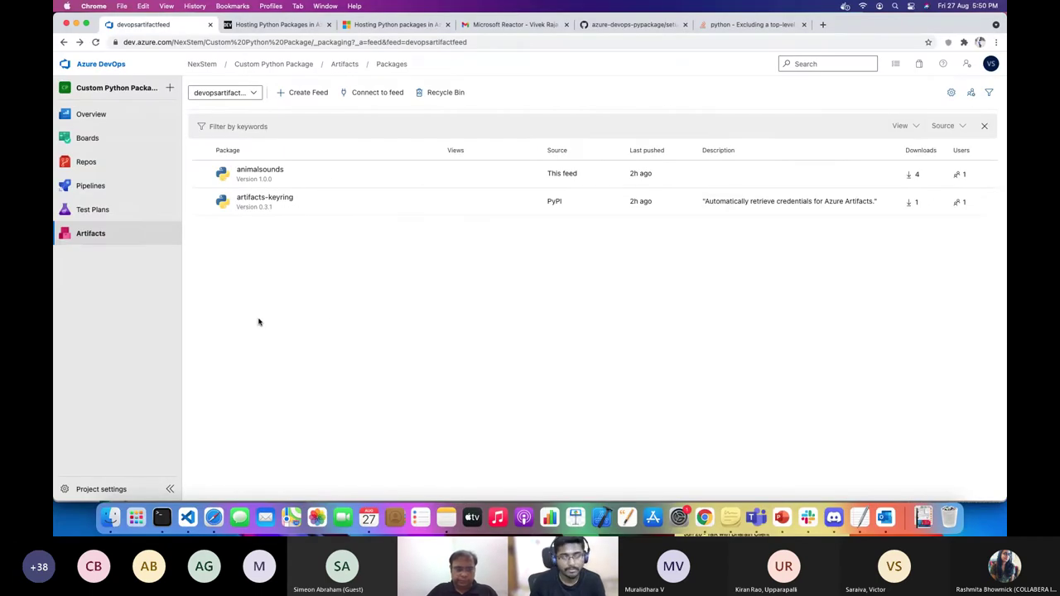
click(270, 173)
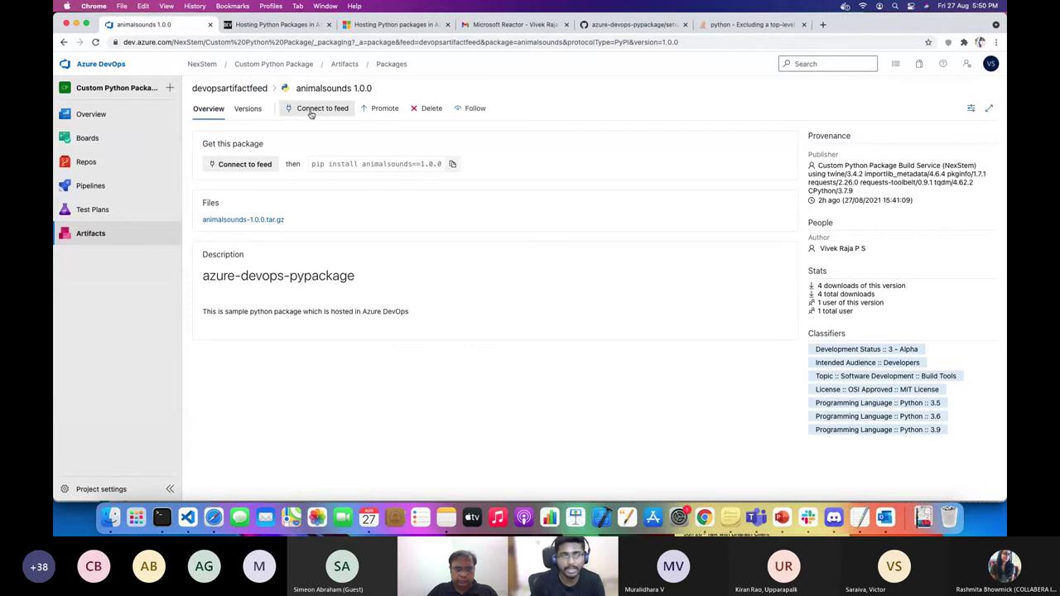
click(310, 114)
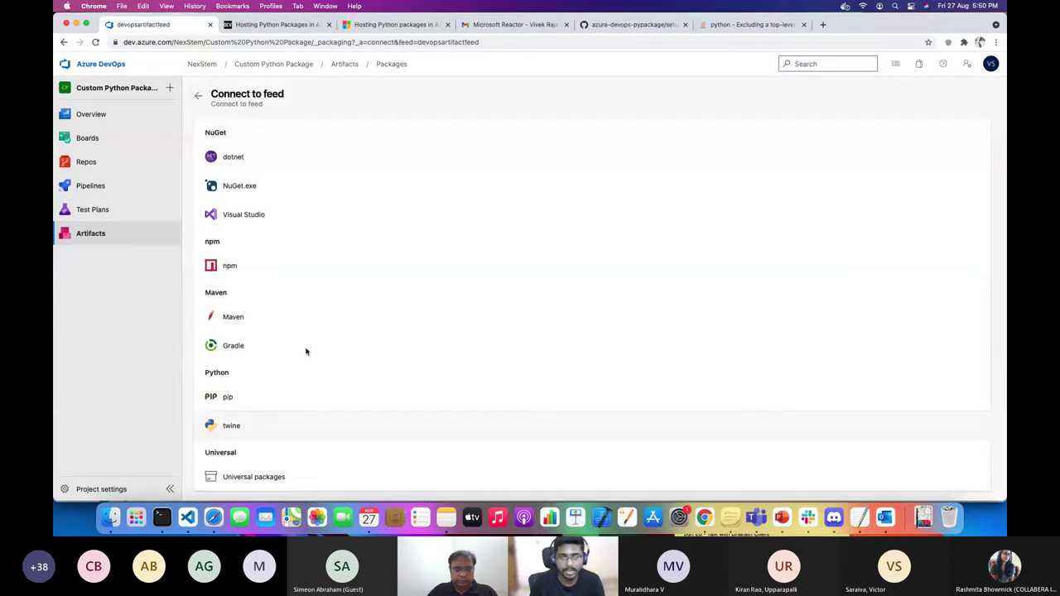
click(236, 396)
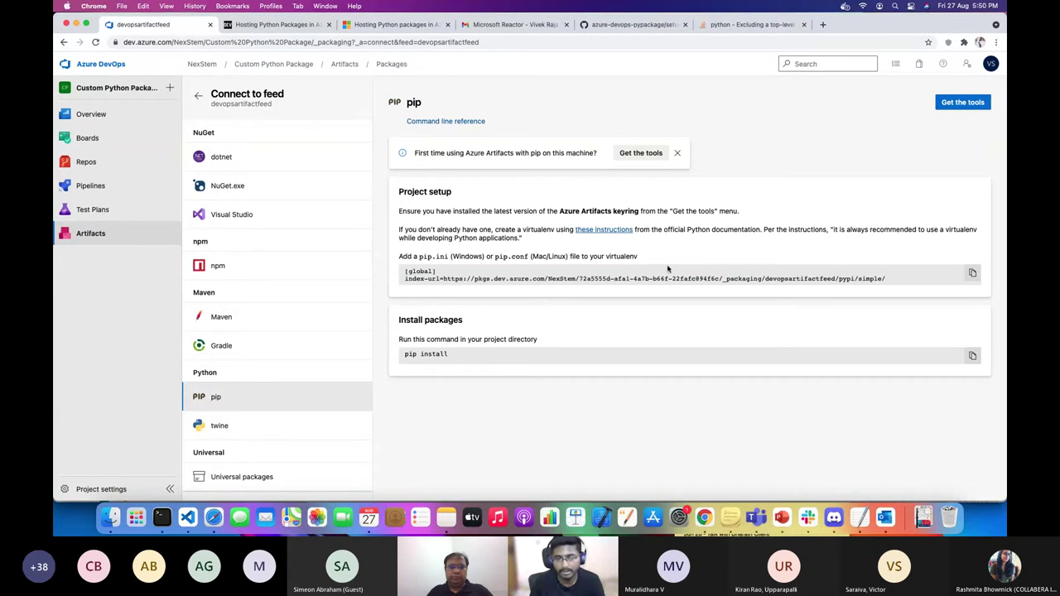
drag(494, 256, 528, 257)
Switch to Visual Studio Code and open the pip.conf file in the devopsvenv folder.
click(187, 518)
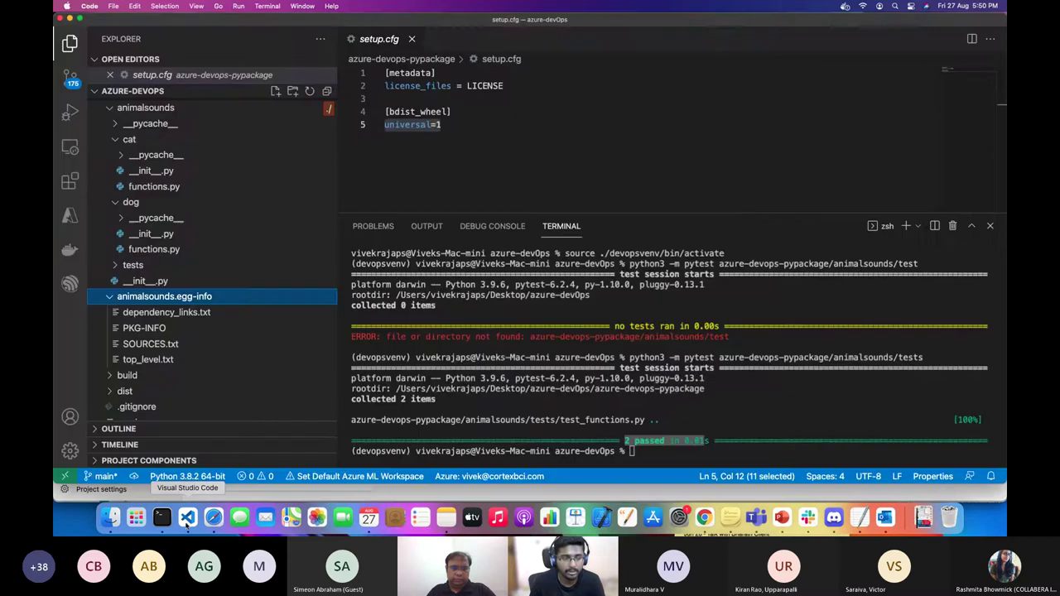
scroll(146, 378, down, 5)
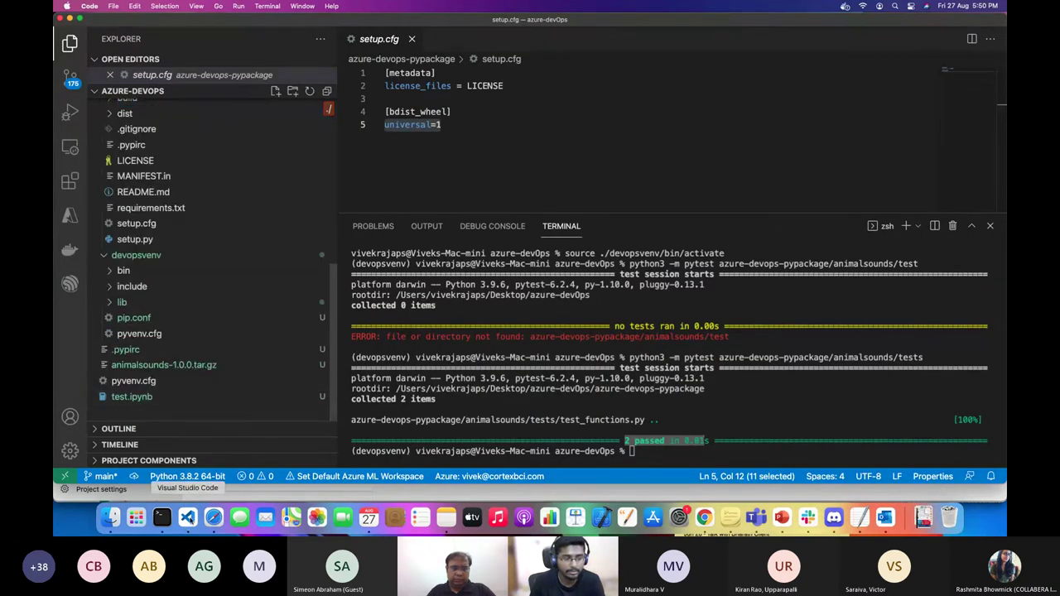
click(213, 517)
click(187, 517)
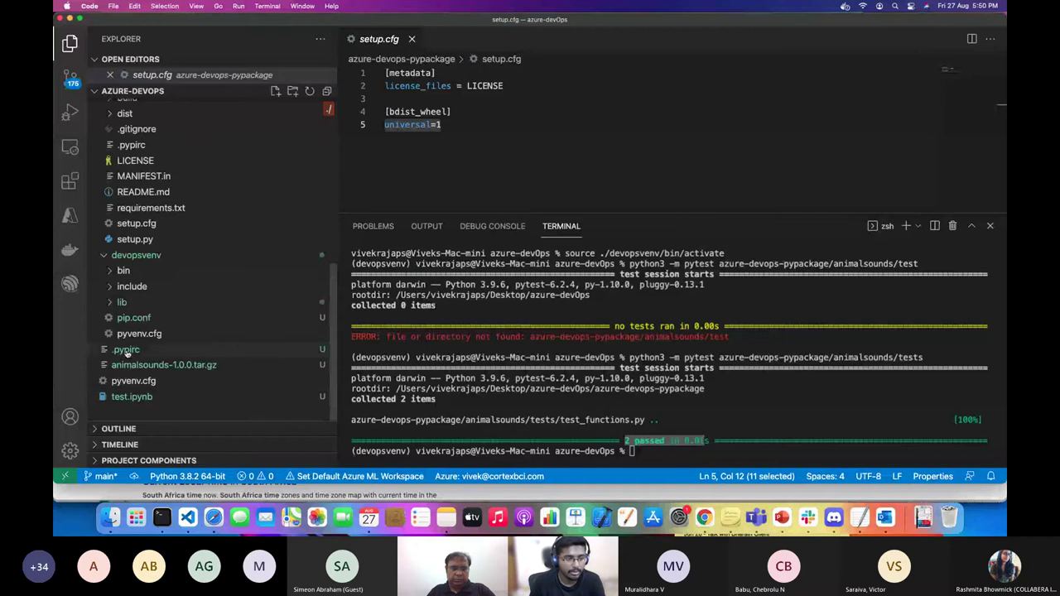
click(133, 318)
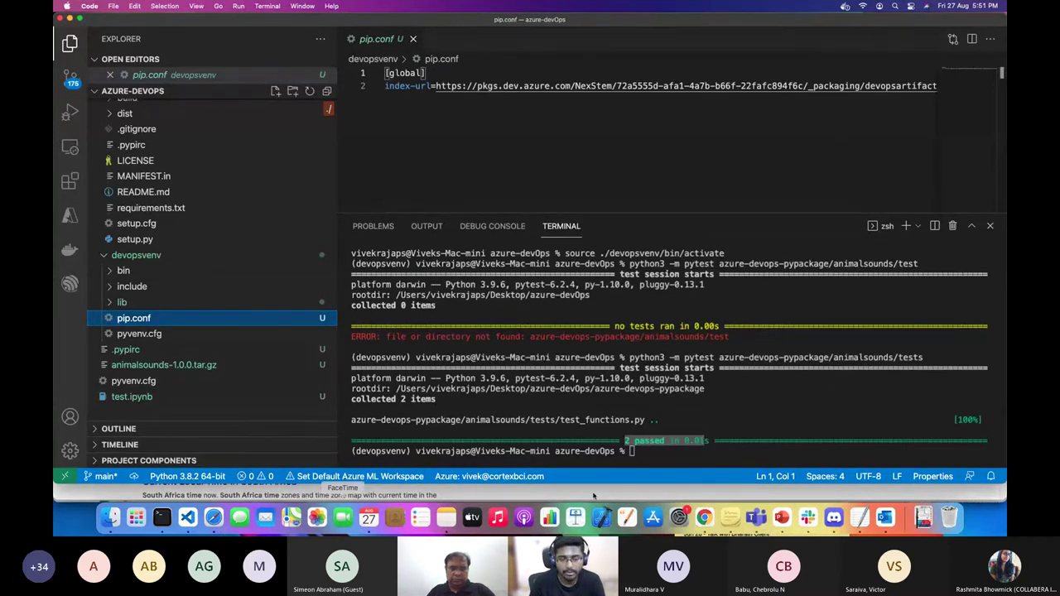
Switch to Chrome, return to the feed's package list, open the animalsounds package and download animalsounds-1.0.0.tar.gz.
click(704, 517)
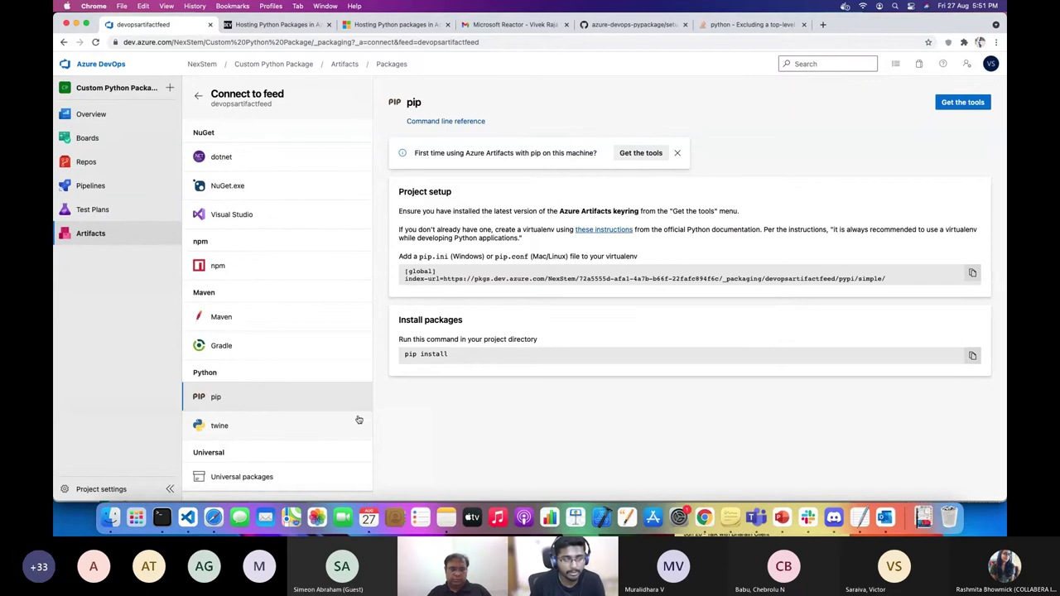
click(198, 96)
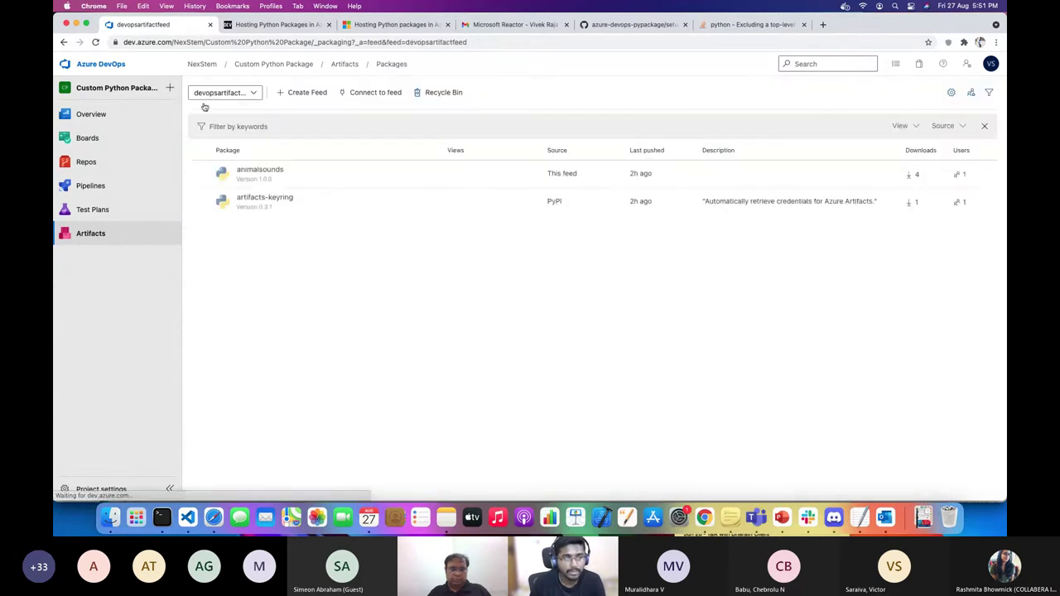
click(278, 174)
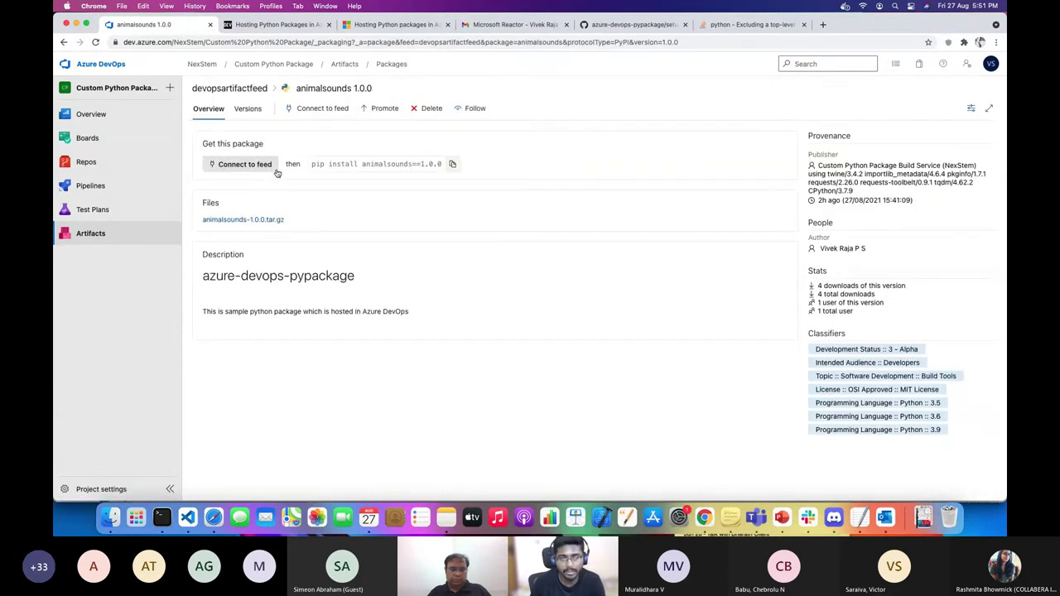
click(277, 220)
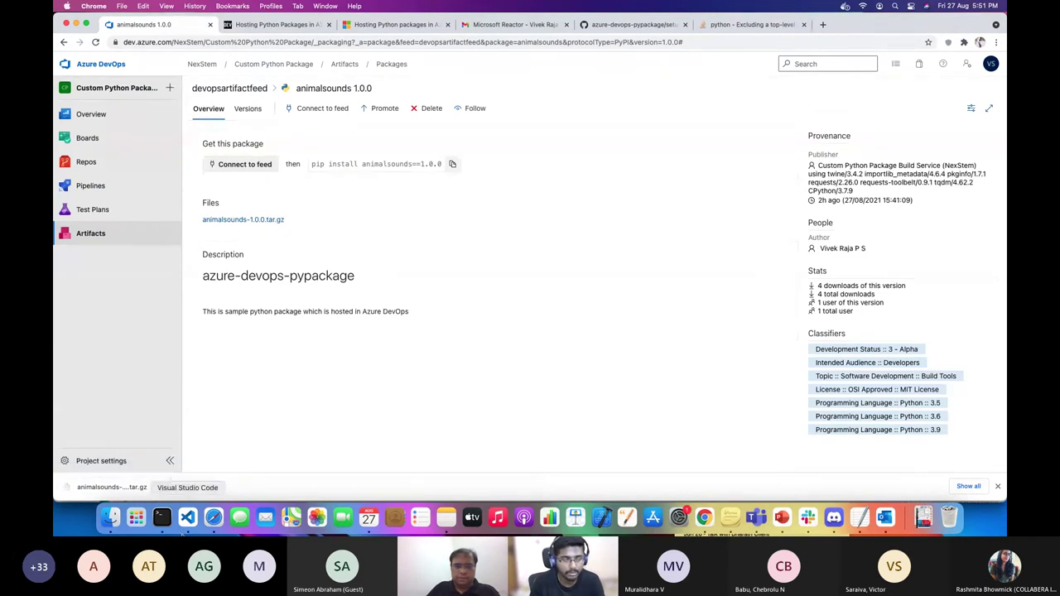
Switch to Visual Studio Code and examine the contents of the animalsounds-1.0.0 folder, expanding its animalsounds and cat subfolders.
click(188, 517)
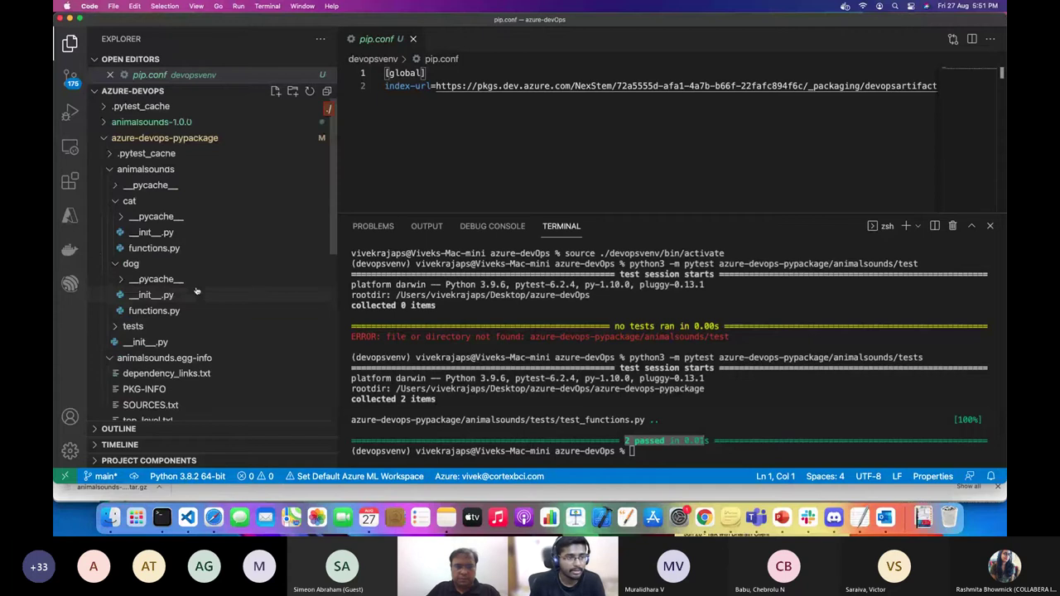
click(110, 121)
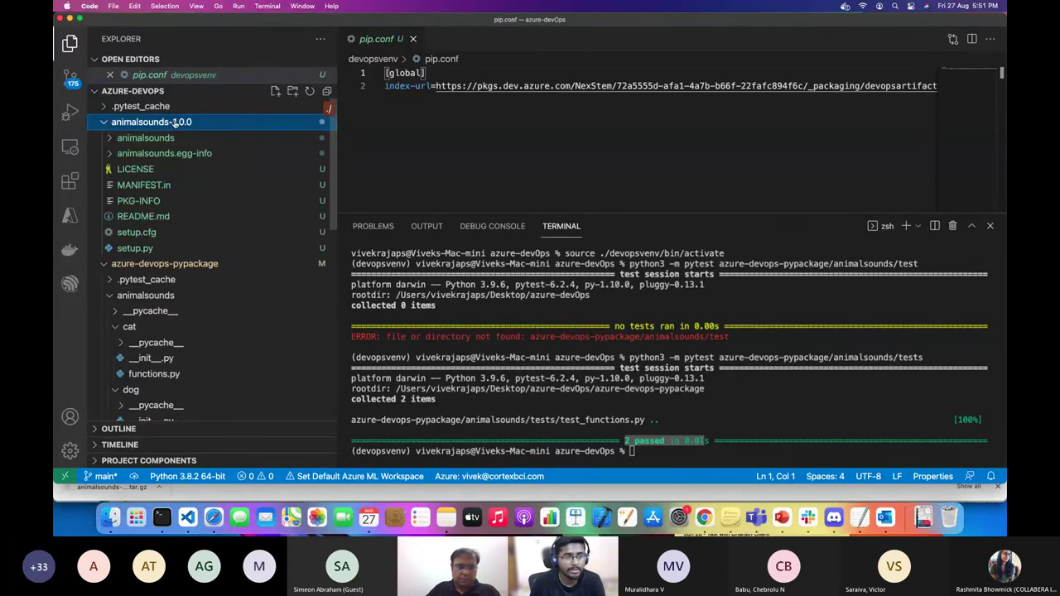
click(115, 139)
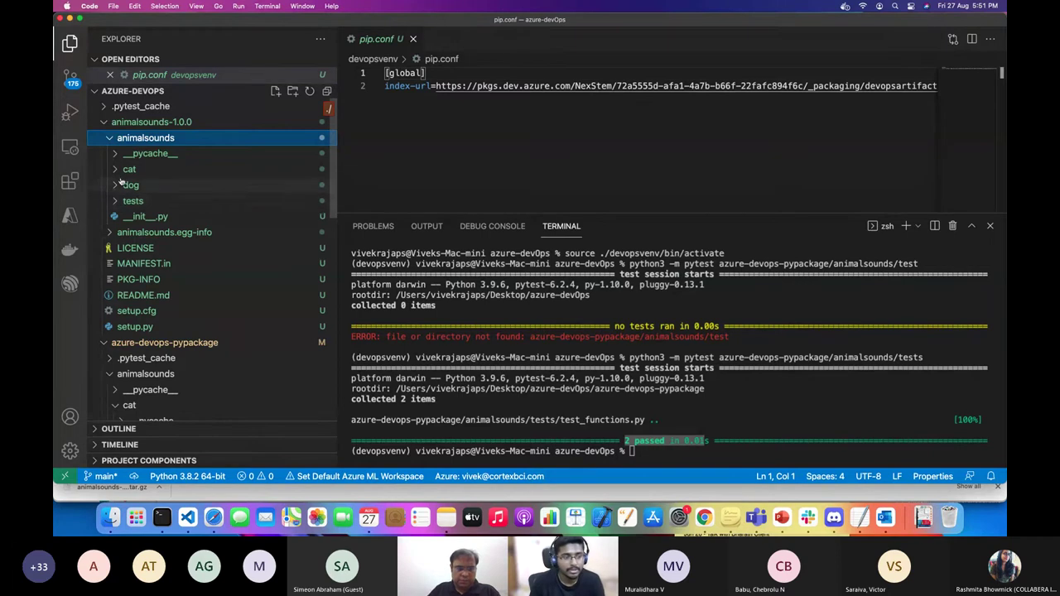
click(121, 174)
scroll(124, 186, down, 5)
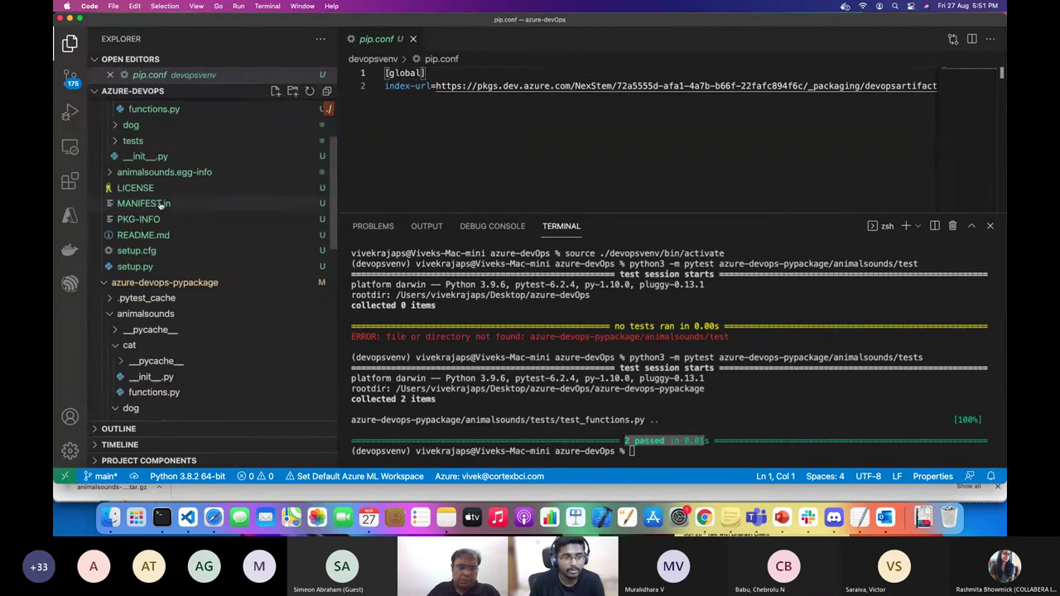
scroll(157, 203, up, 3)
scroll(147, 205, up, 2)
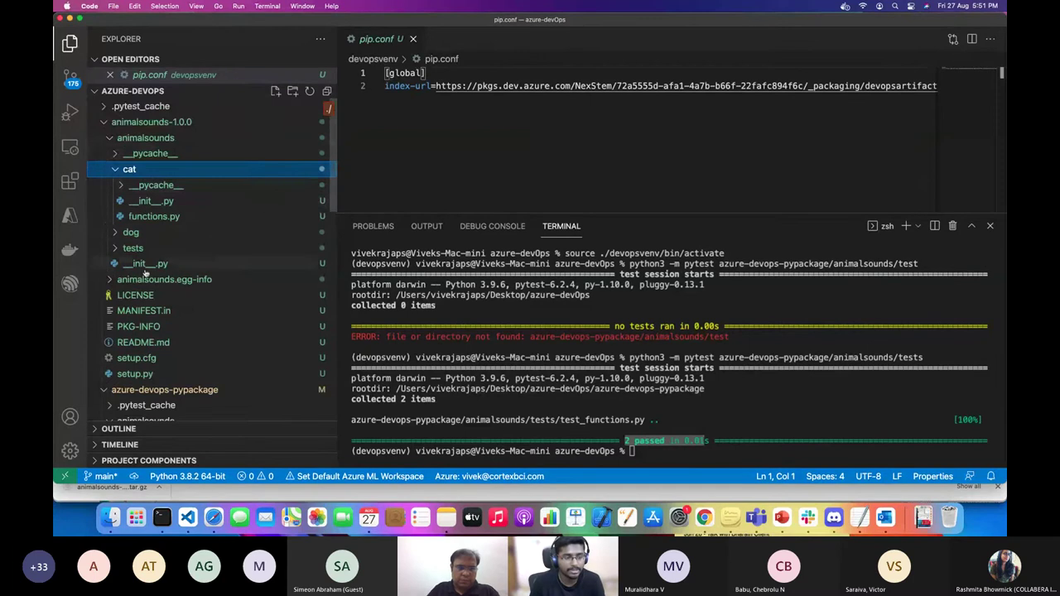
scroll(143, 279, down, 3)
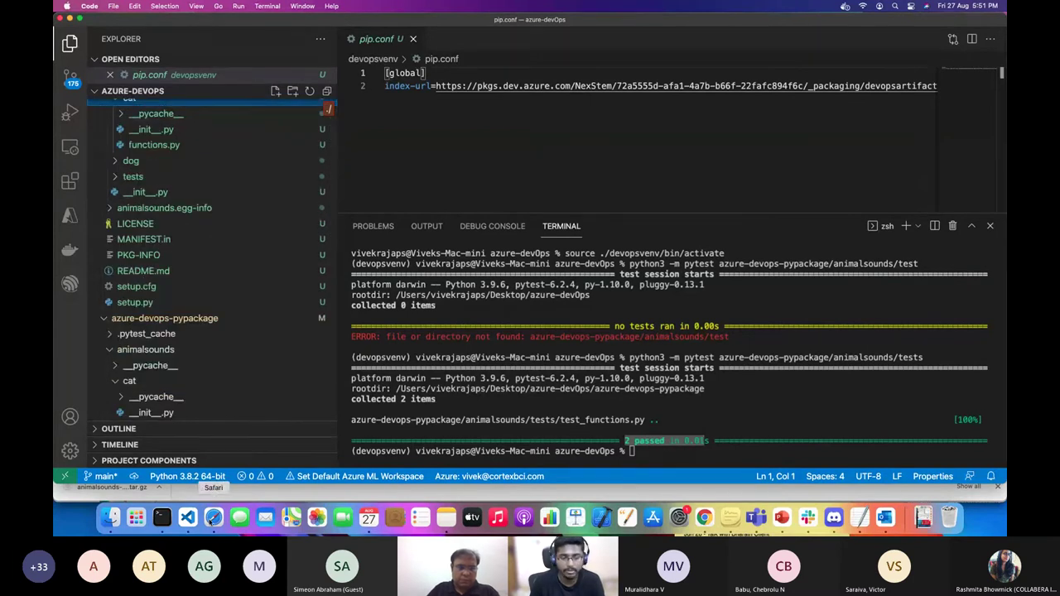
Switch to the presentation and show the slide "Using the Python Package".
click(766, 520)
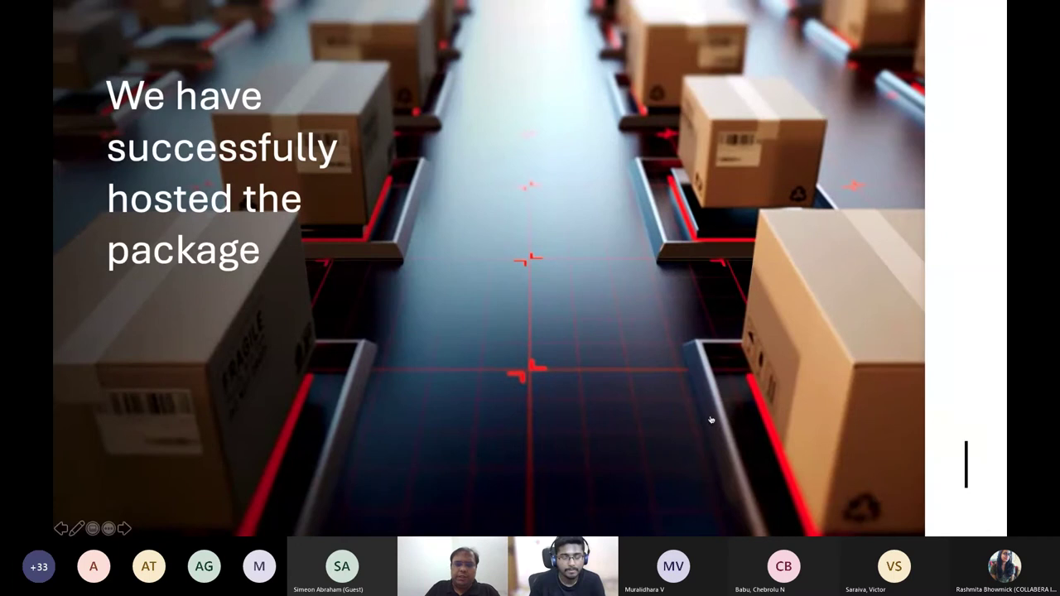
click(710, 420)
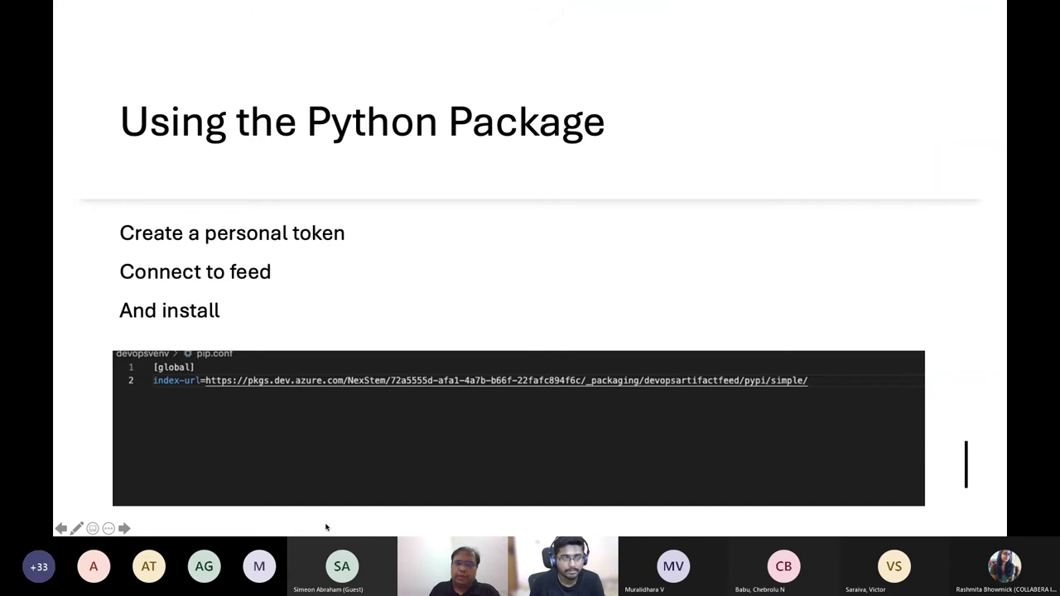
Return to Visual Studio Code, open setup.py in the animalsounds-1.0.0 folder, enlarge the editor area and review the package metadata.
mouse_move(328, 530)
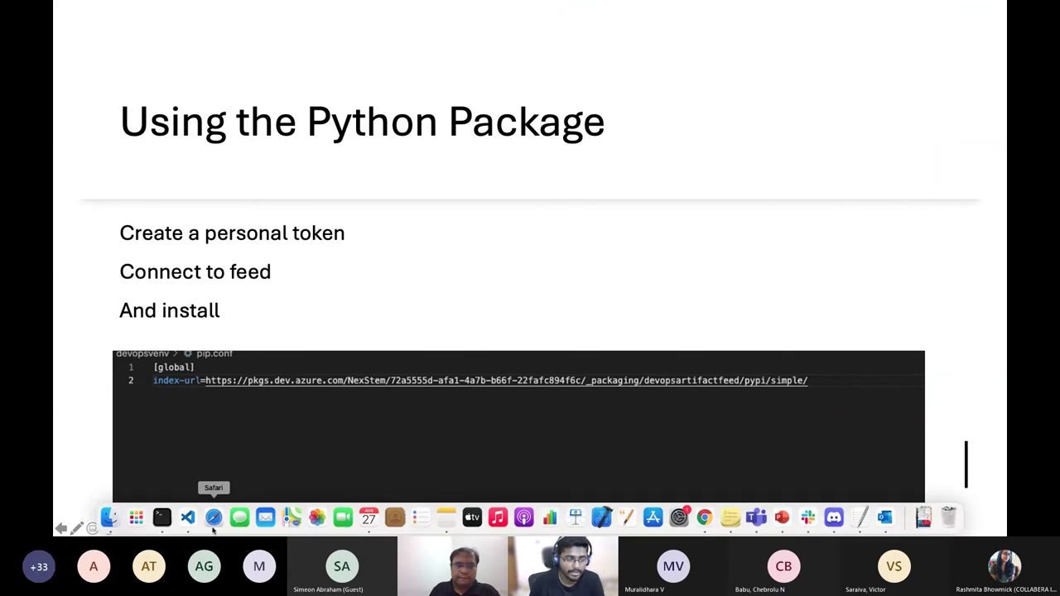
click(187, 517)
click(196, 318)
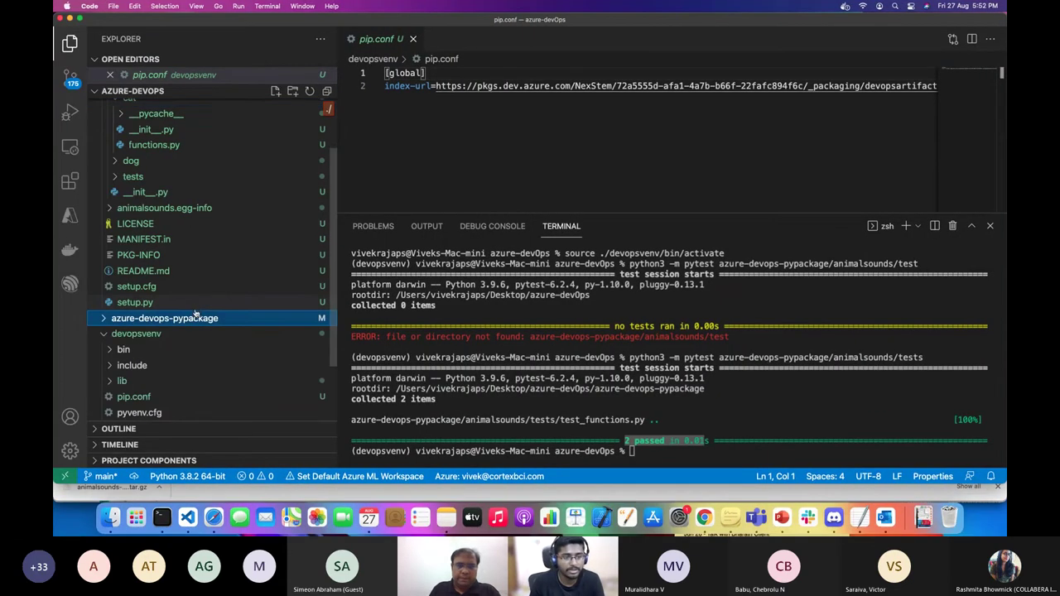
click(195, 303)
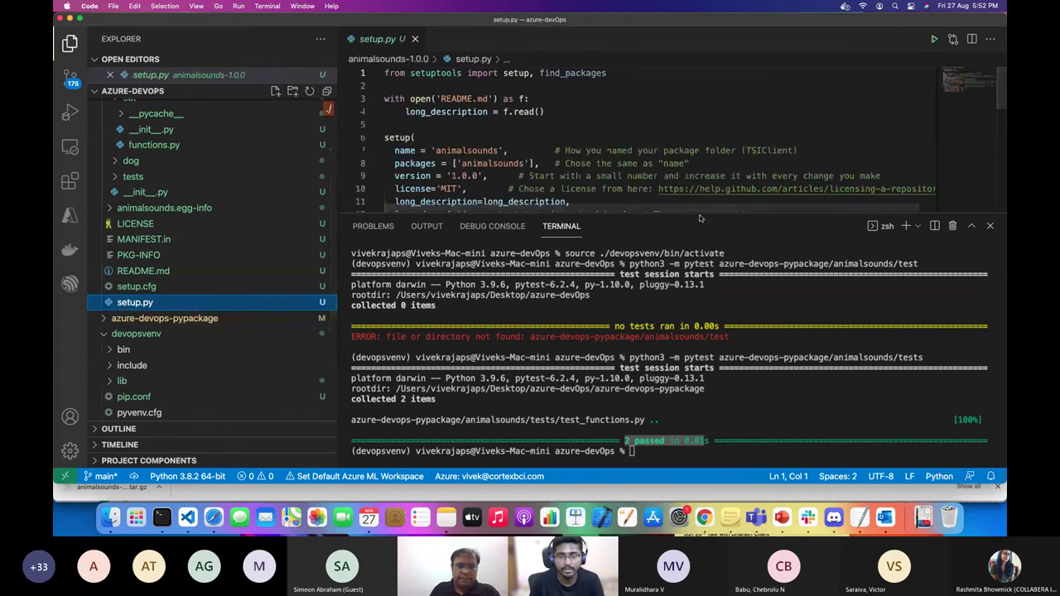
drag(700, 218, 700, 354)
click(487, 176)
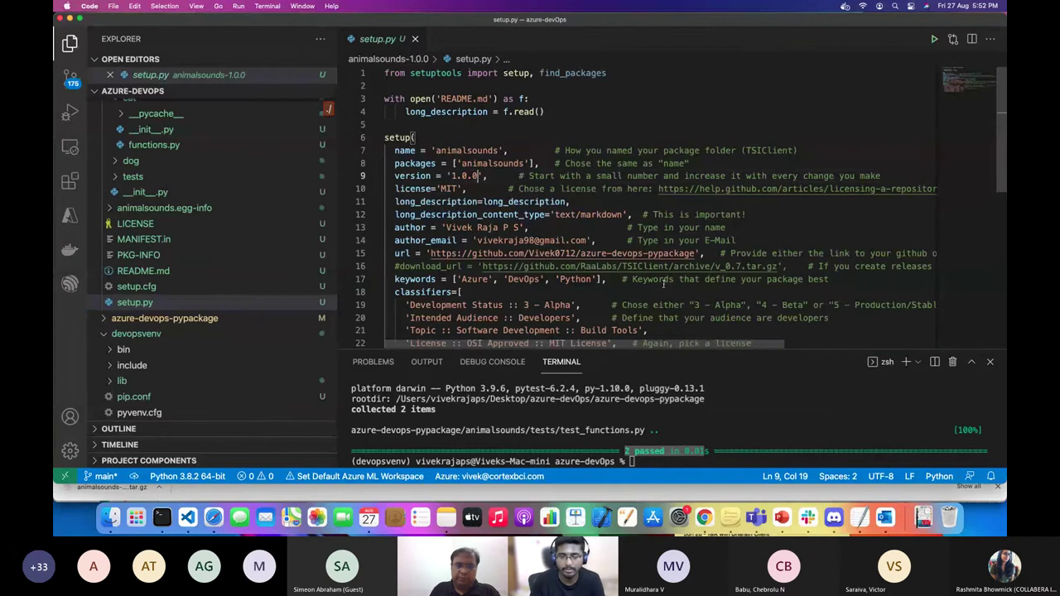
scroll(664, 284, down, 1)
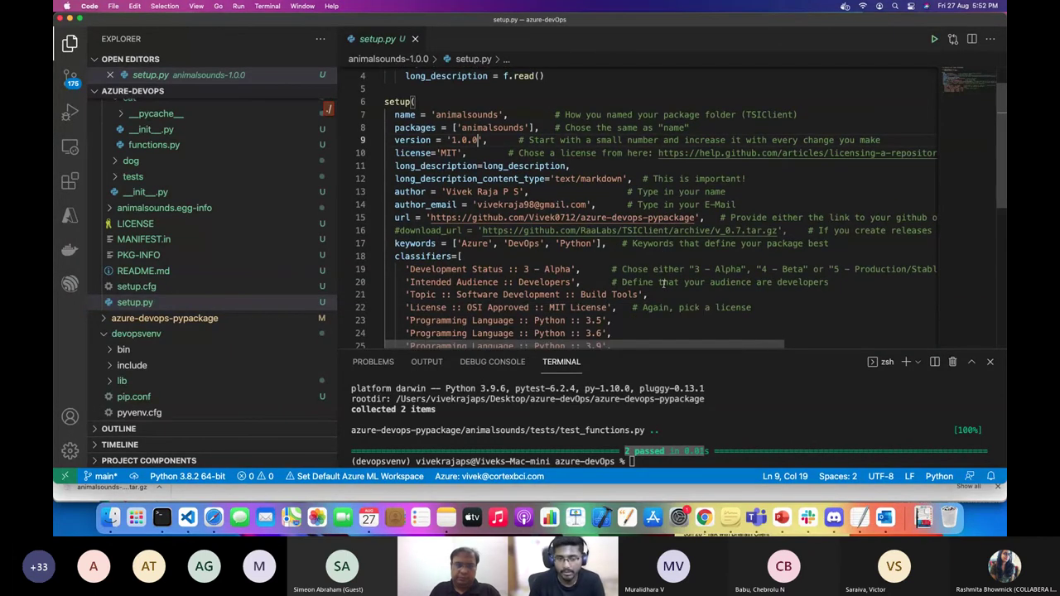
scroll(656, 288, down, 1)
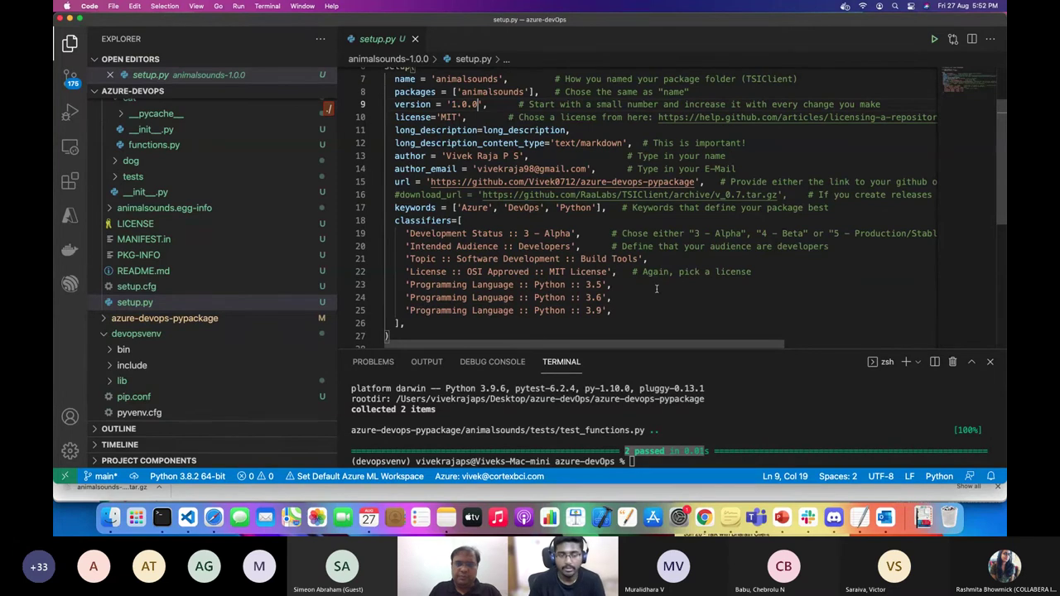
scroll(657, 288, down, 1)
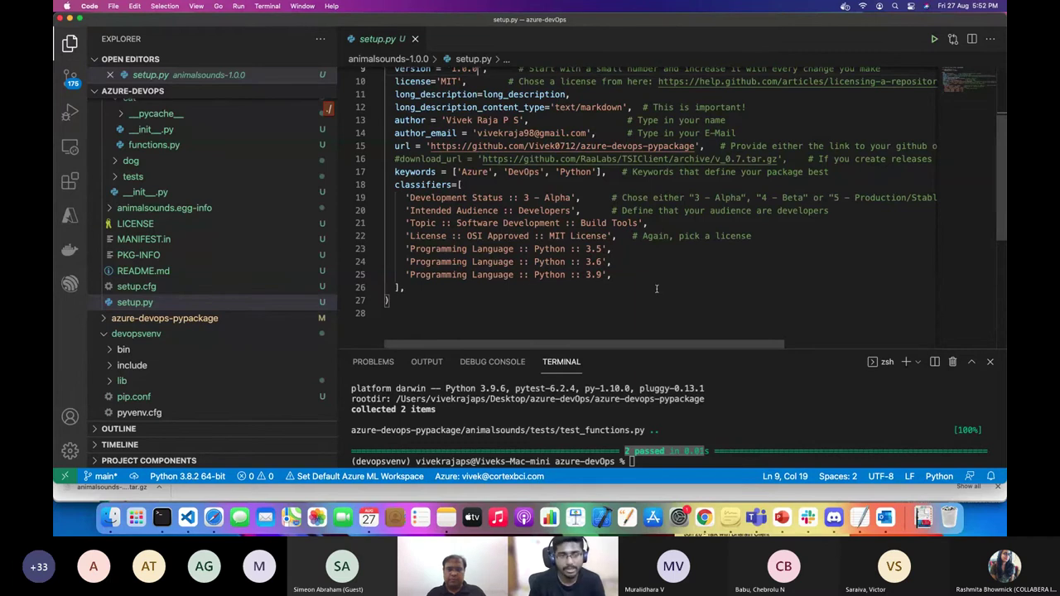
Set the package version in setup.py to 1.0.1.
scroll(643, 283, up, 3)
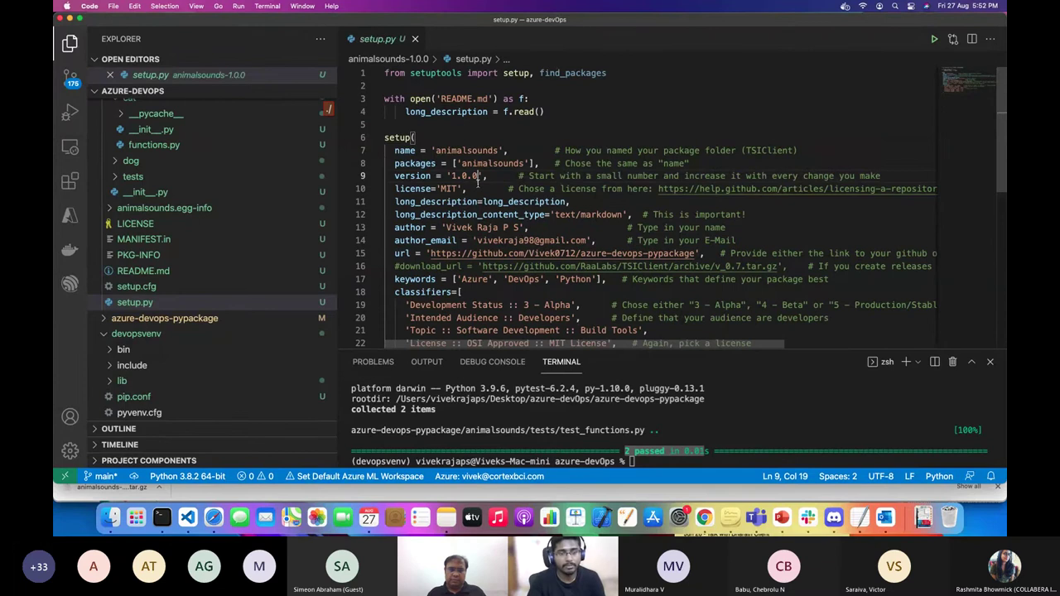
key(BackSpace)
text(1)
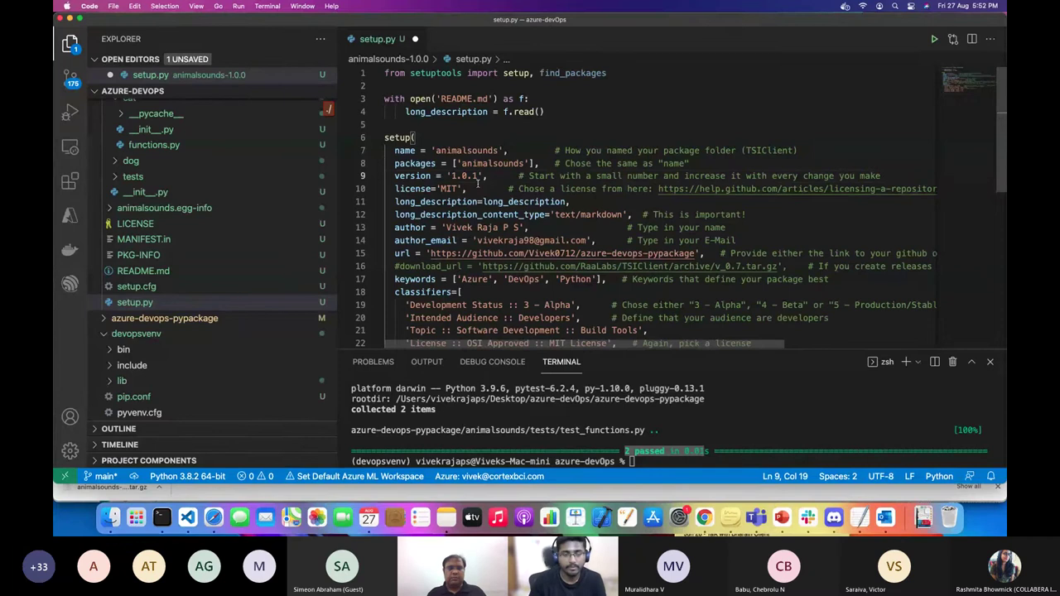
Restore the package version in setup.py to 1.0.0 and save the file.
scroll(478, 181, down, 2)
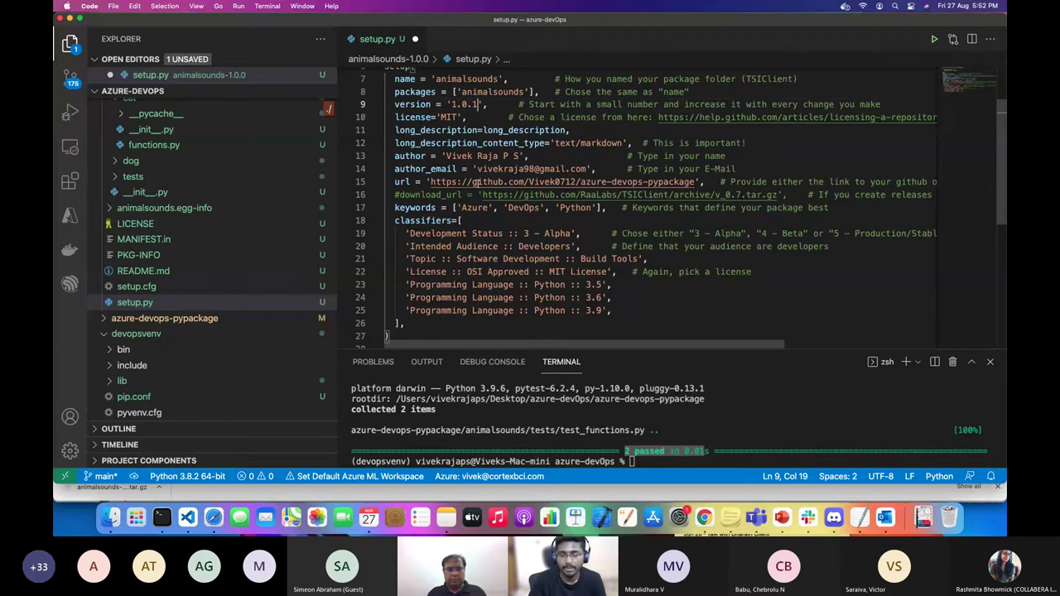
key(BackSpace)
text(0)
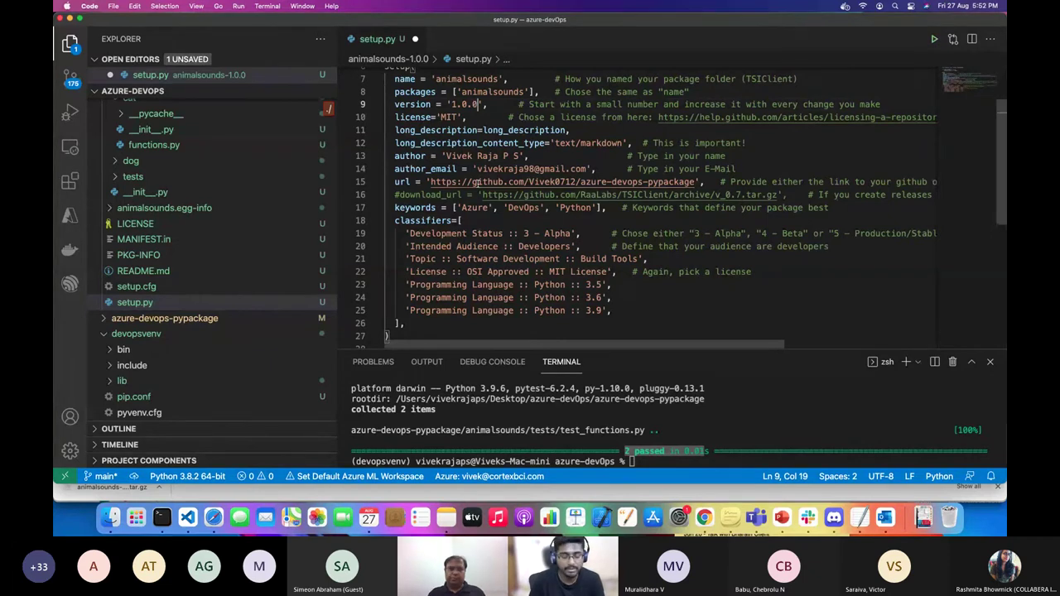
key(super+s)
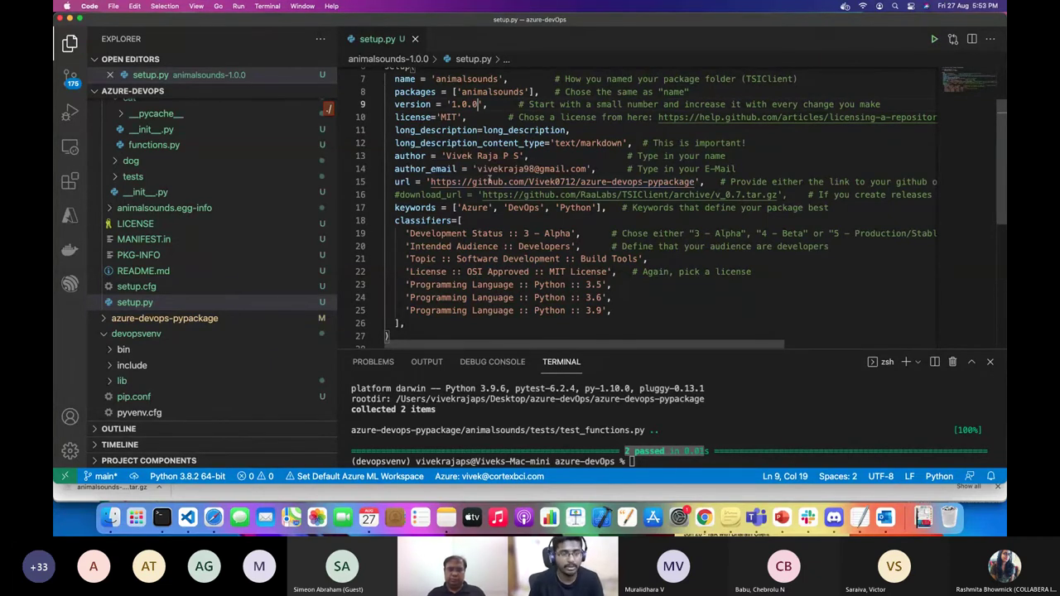
scroll(489, 178, down, 3)
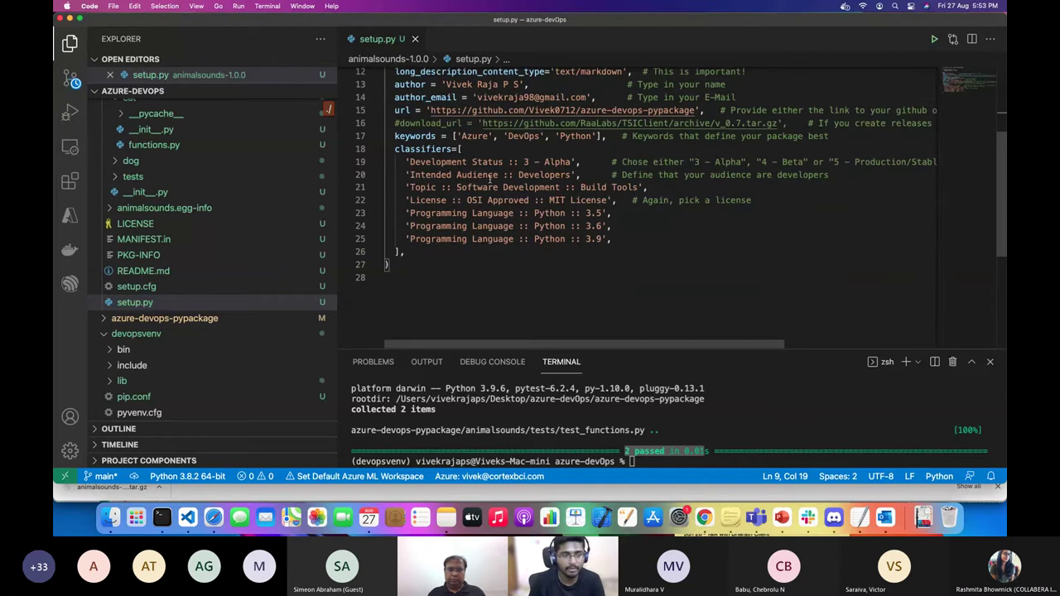
scroll(489, 178, up, 5)
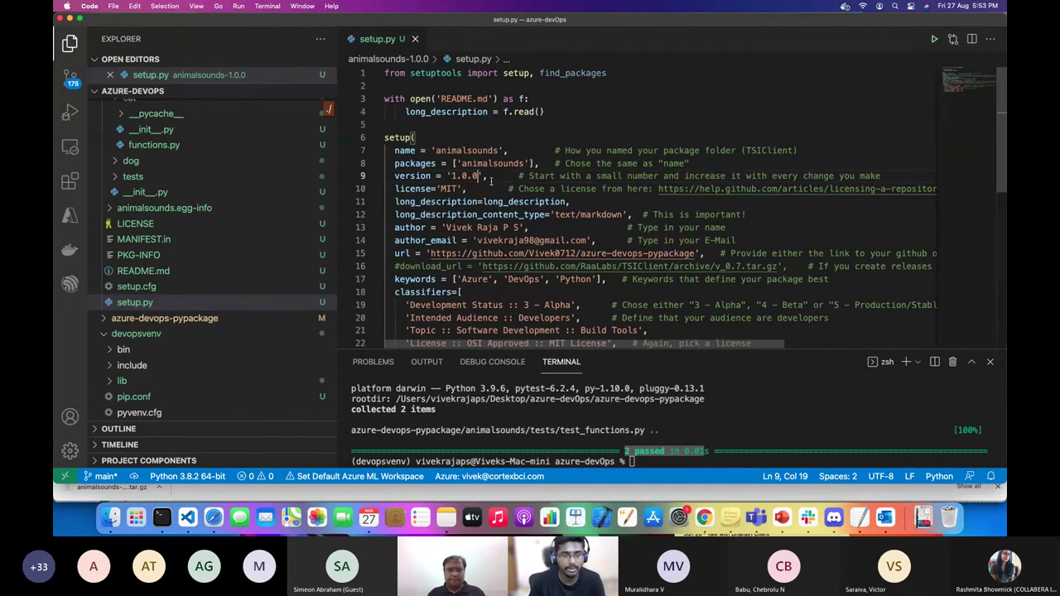
scroll(485, 176, down, 3)
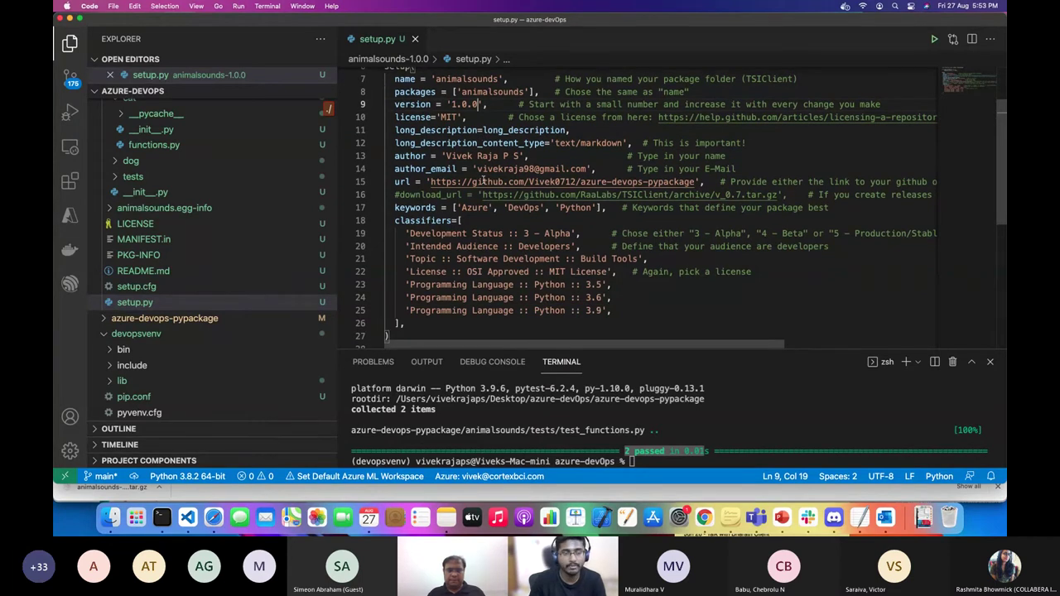
scroll(499, 175, up, 2)
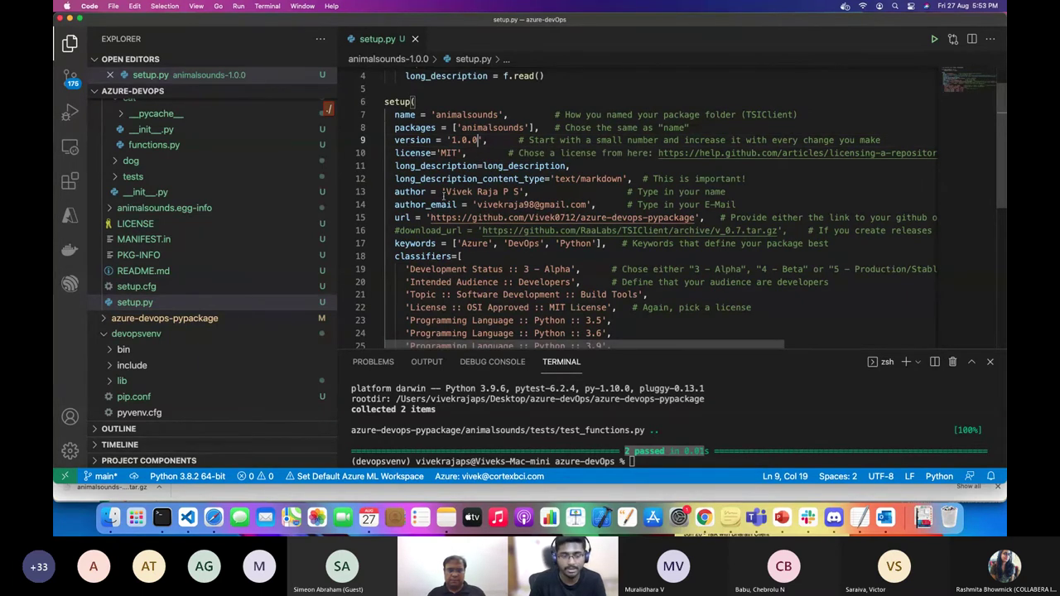
Switch to Azure DevOps in Chrome, go to the organization's project list and open the Wisdom SDK Python Package project.
click(218, 497)
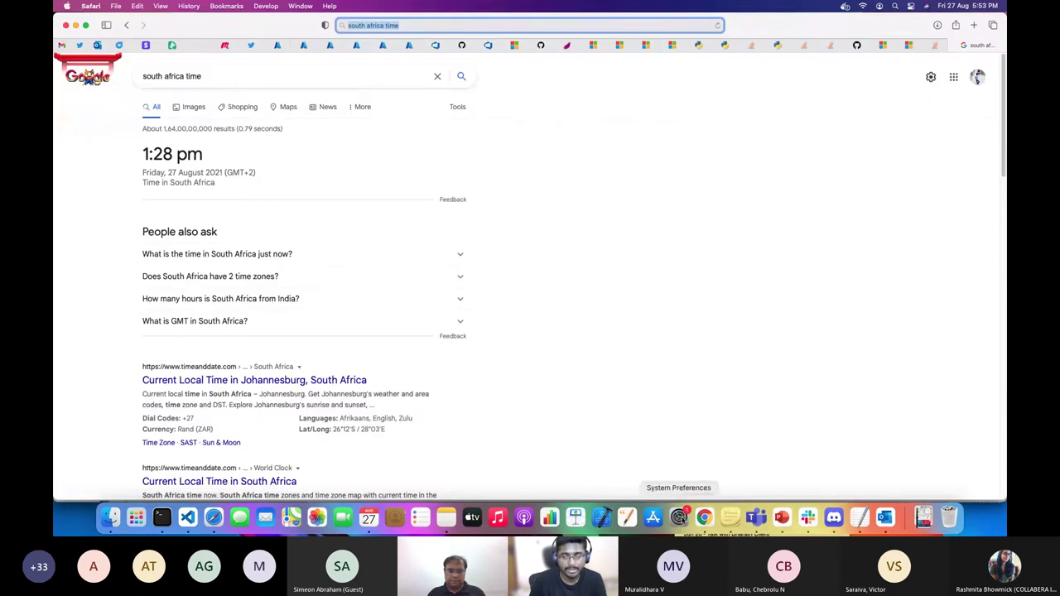
click(704, 517)
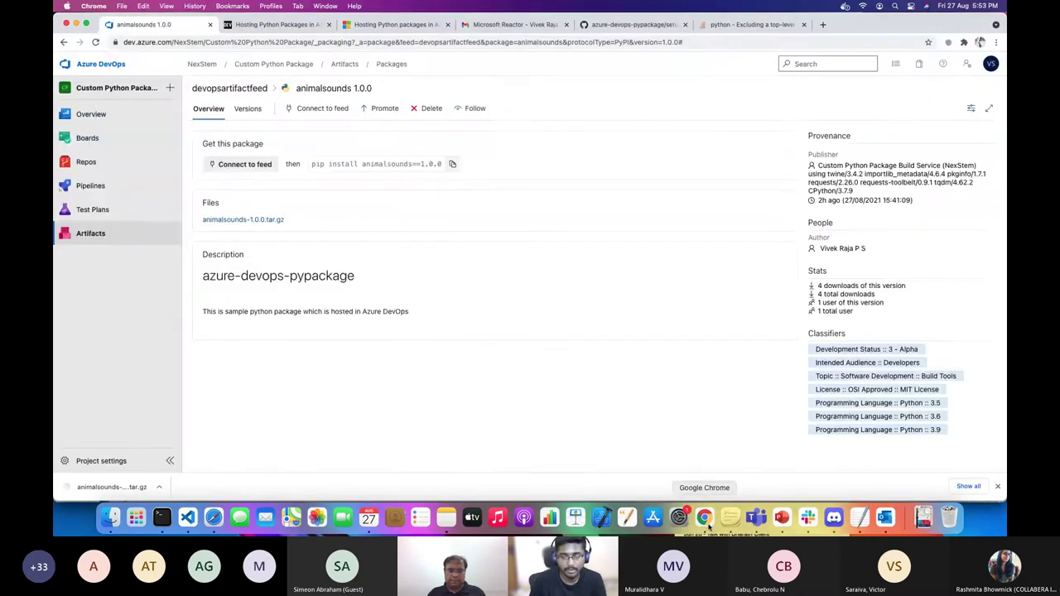
click(114, 65)
click(707, 171)
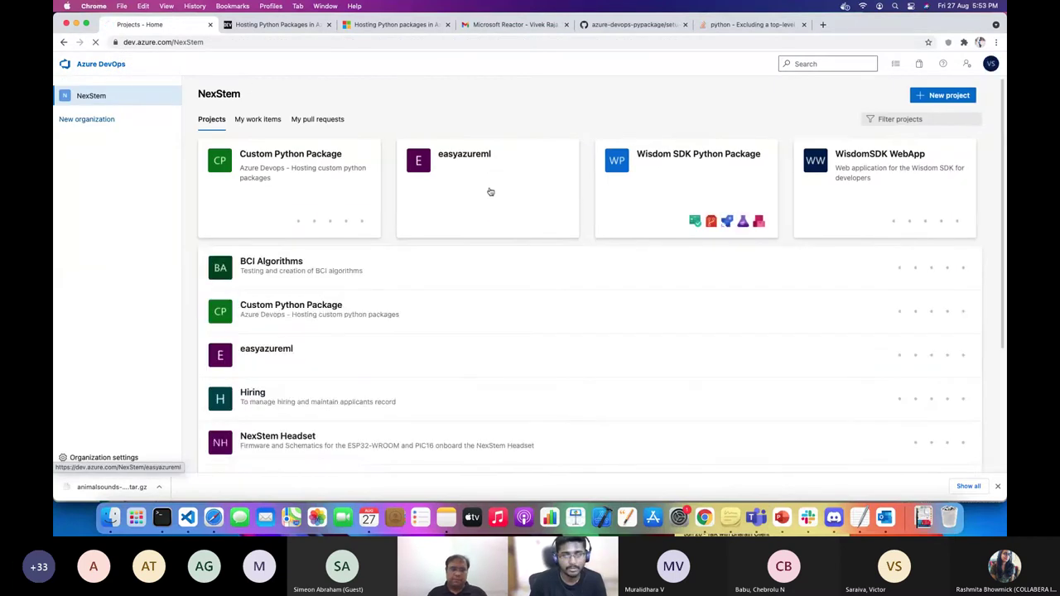
Open the project's wisdom-sdk repository files and view the list of branches, keeping v0.0.1 selected.
mouse_move(89, 221)
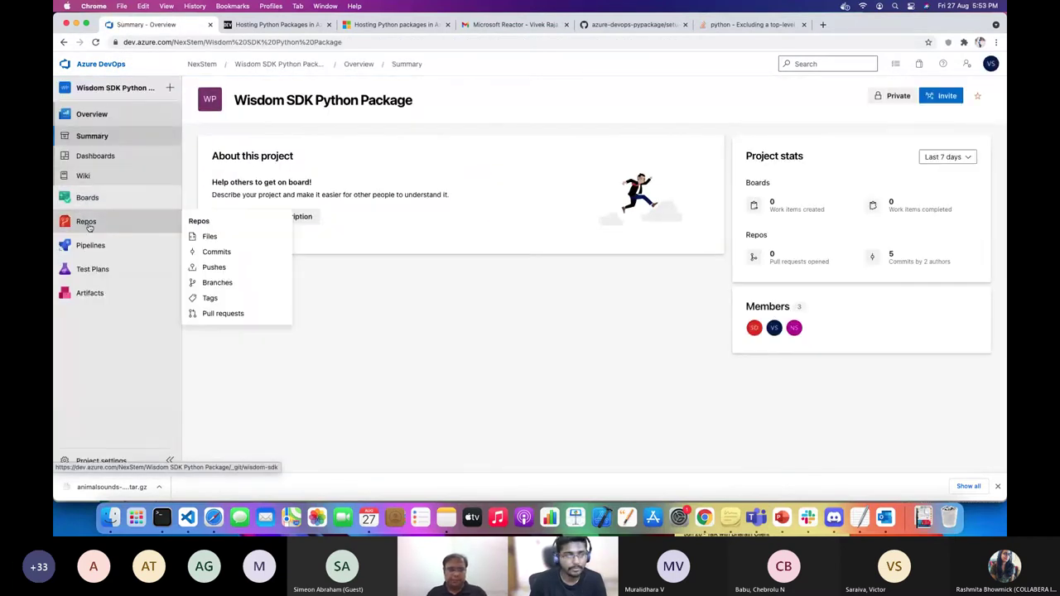
click(132, 222)
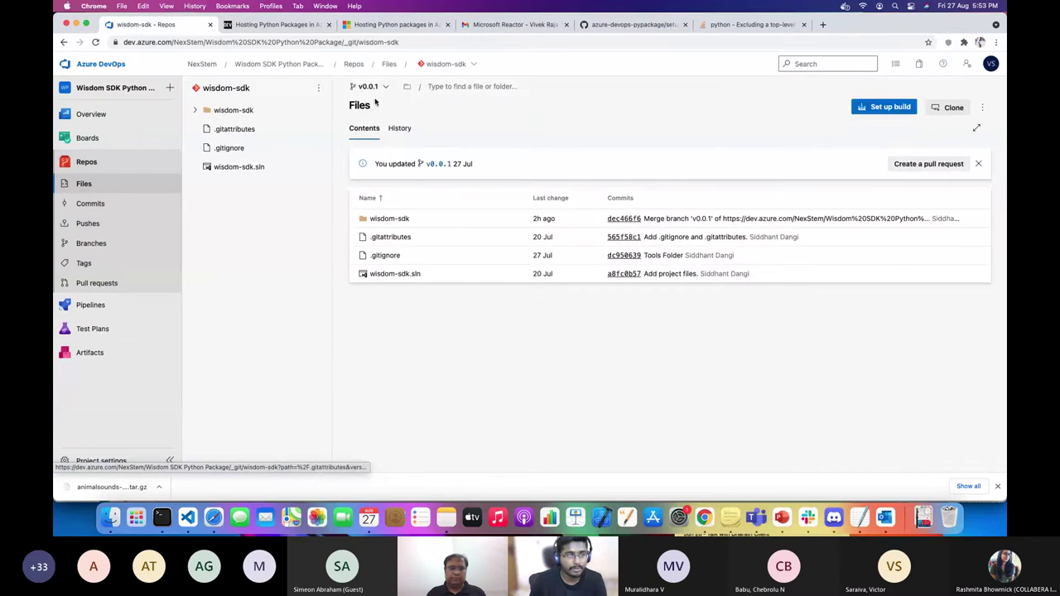
click(383, 90)
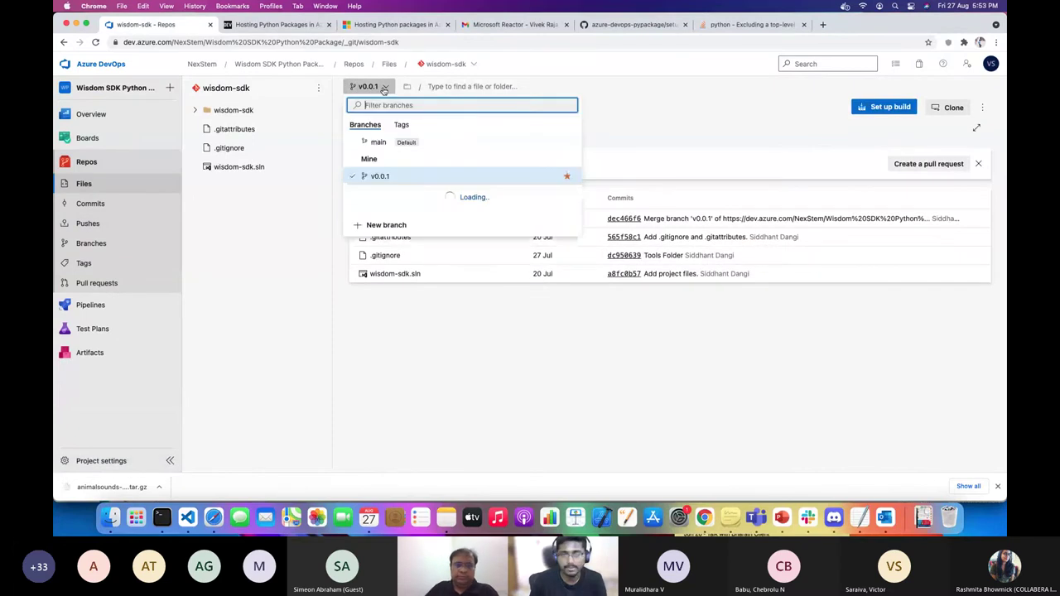
click(383, 90)
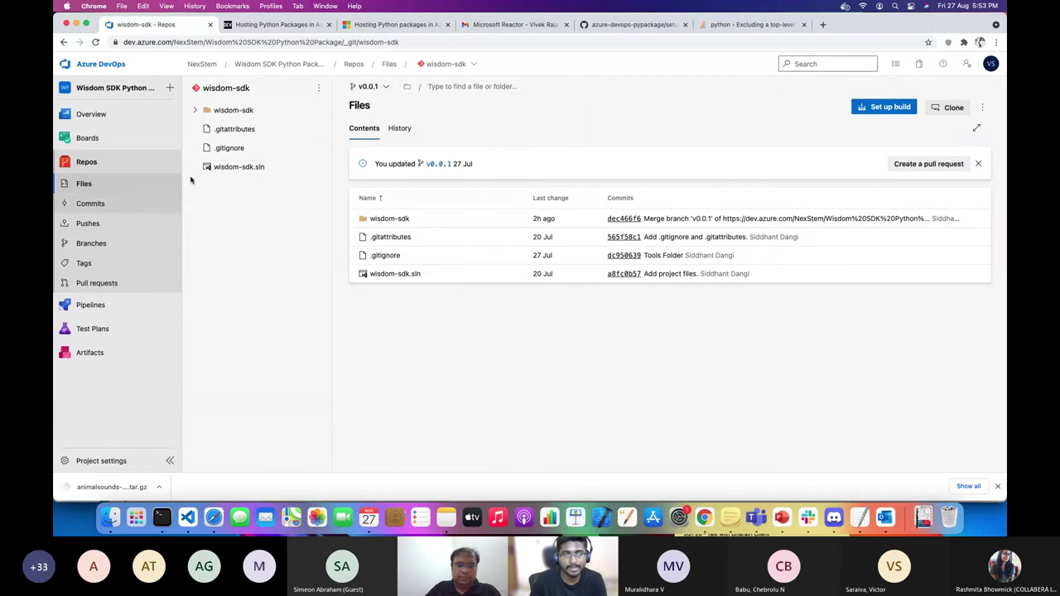
Return to the organization's project list, and advance the PowerPoint slideshow to the slide "Thoughts on open-sourcing the packages".
click(113, 65)
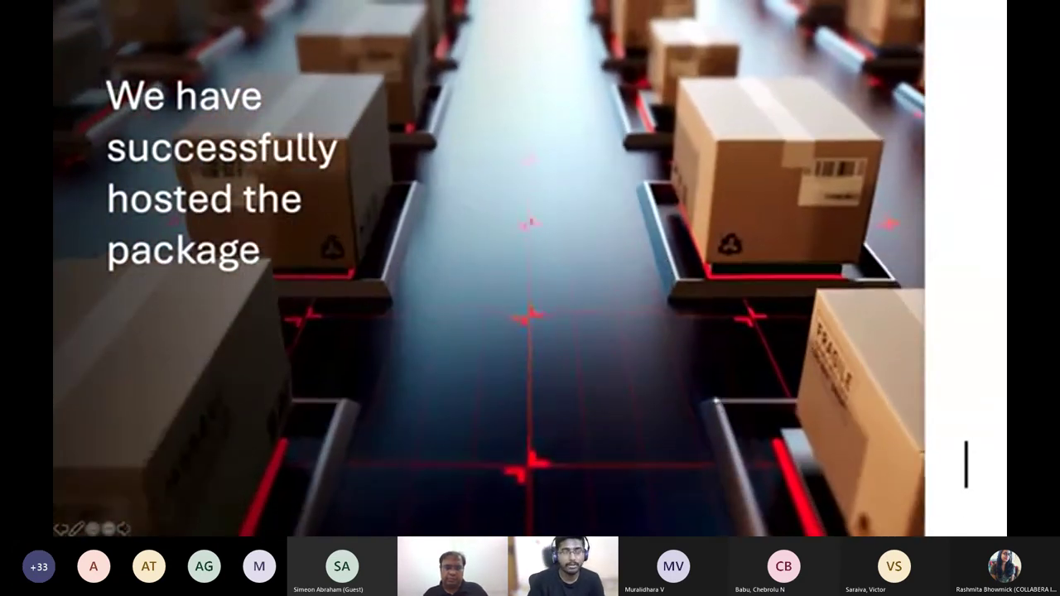
key(Right)
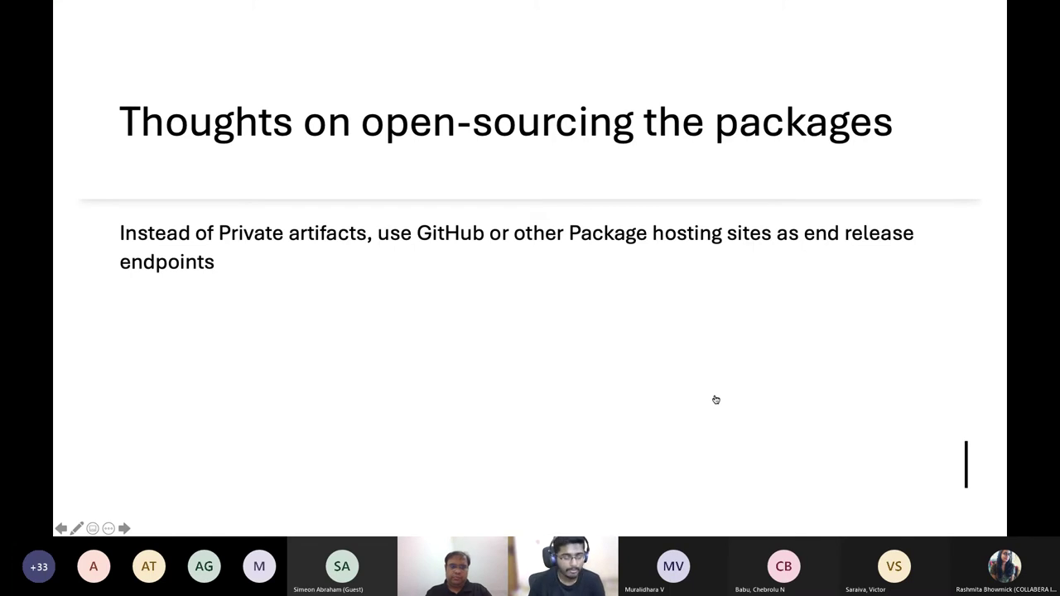
Switch back to Azure DevOps in Chrome and open the artifacts feed of the Custom Python Package project.
key(super+Tab)
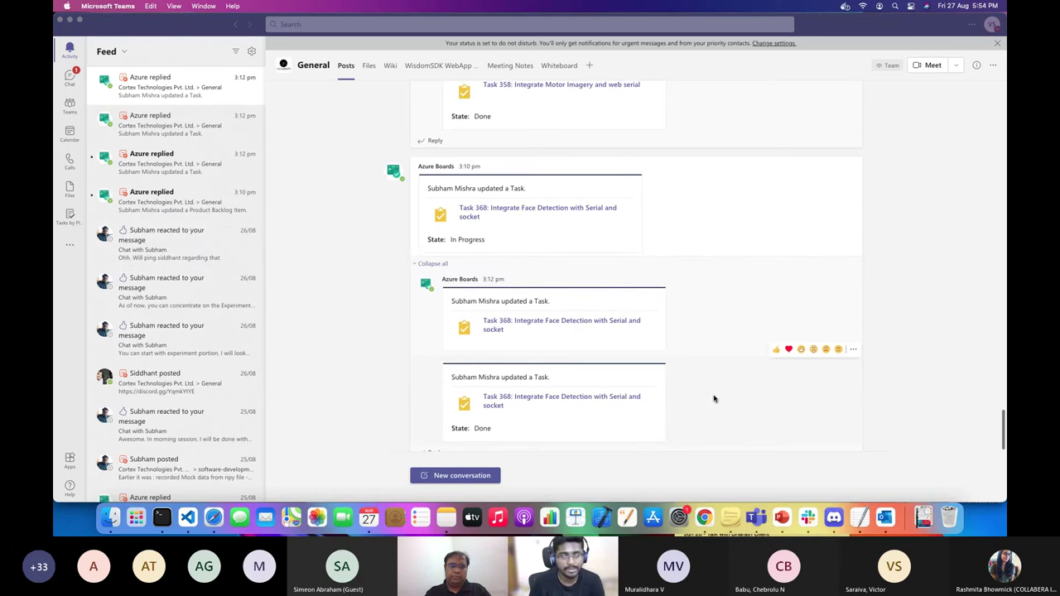
key(super+Tab)
key(super+Tab)
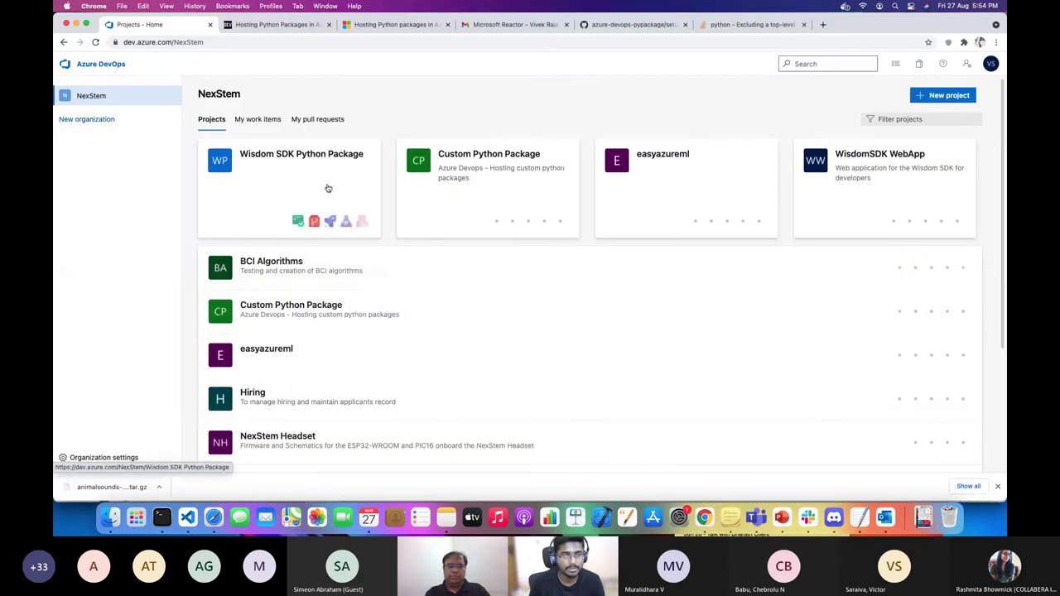
click(533, 188)
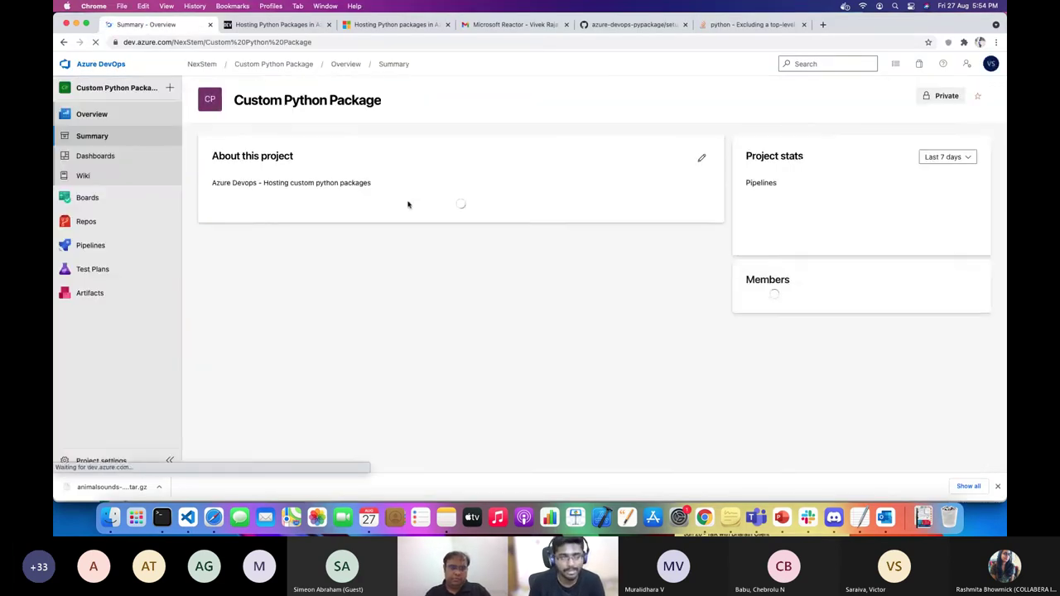
mouse_move(111, 232)
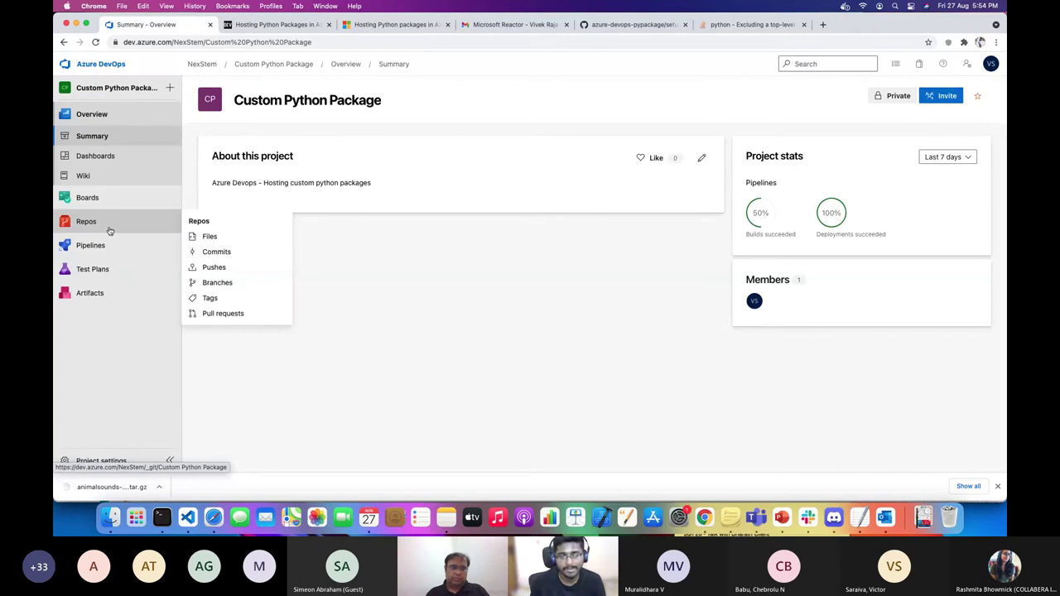
click(105, 290)
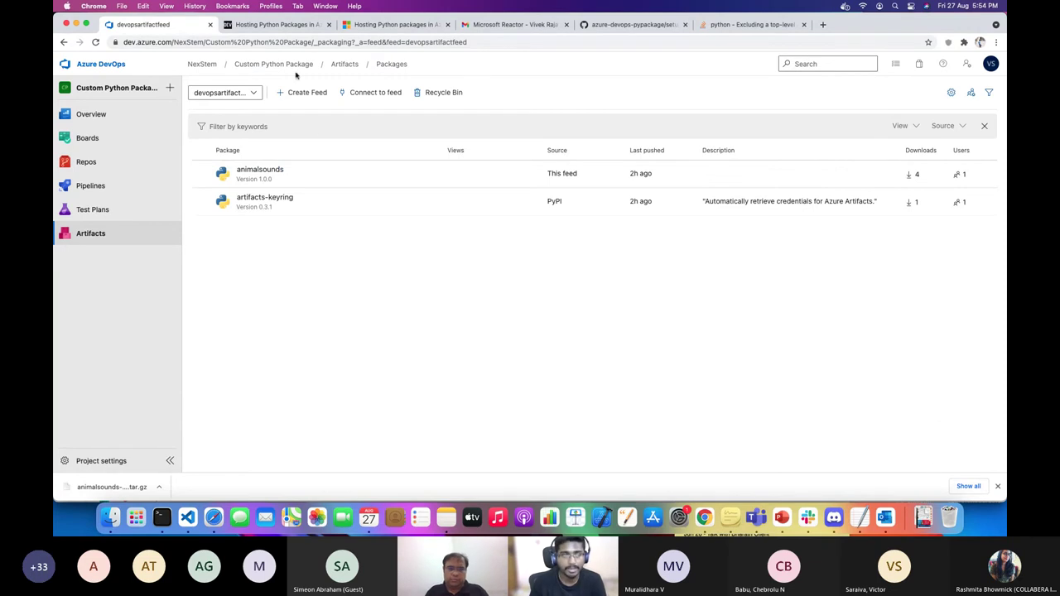
View the Azure DevOps introduction in the DEV blog post on hosting Python packages, and return to the devopsartifactfeed page in Chrome.
click(285, 24)
scroll(279, 219, down, 3)
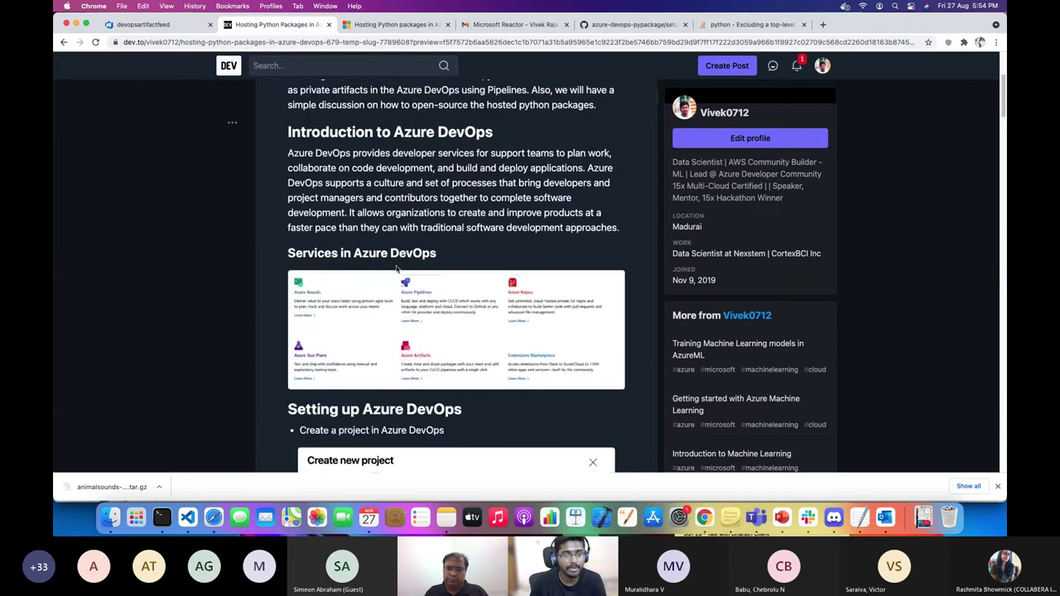
click(142, 24)
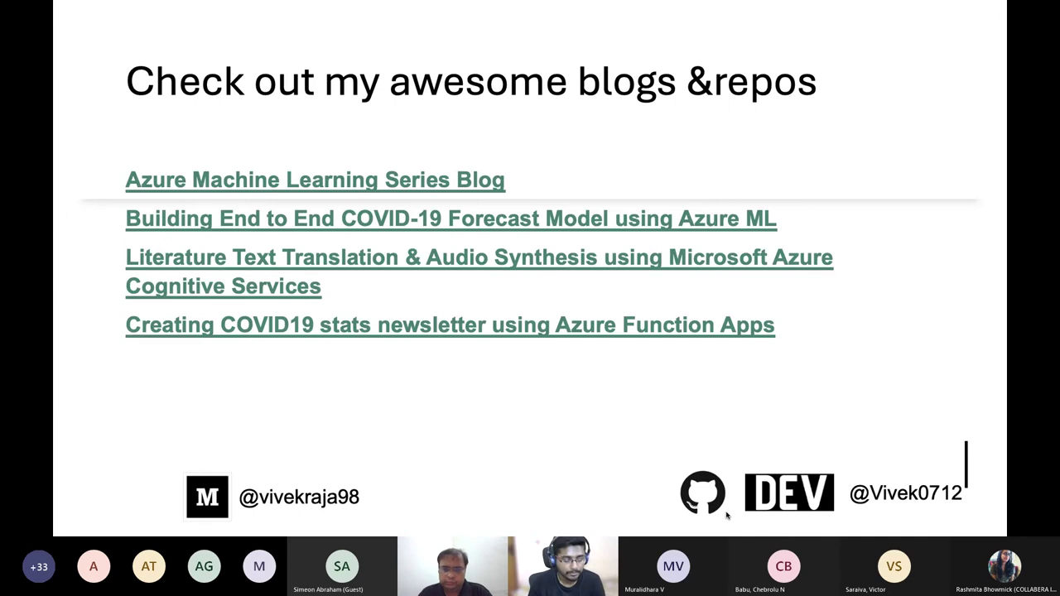
key(super+Tab)
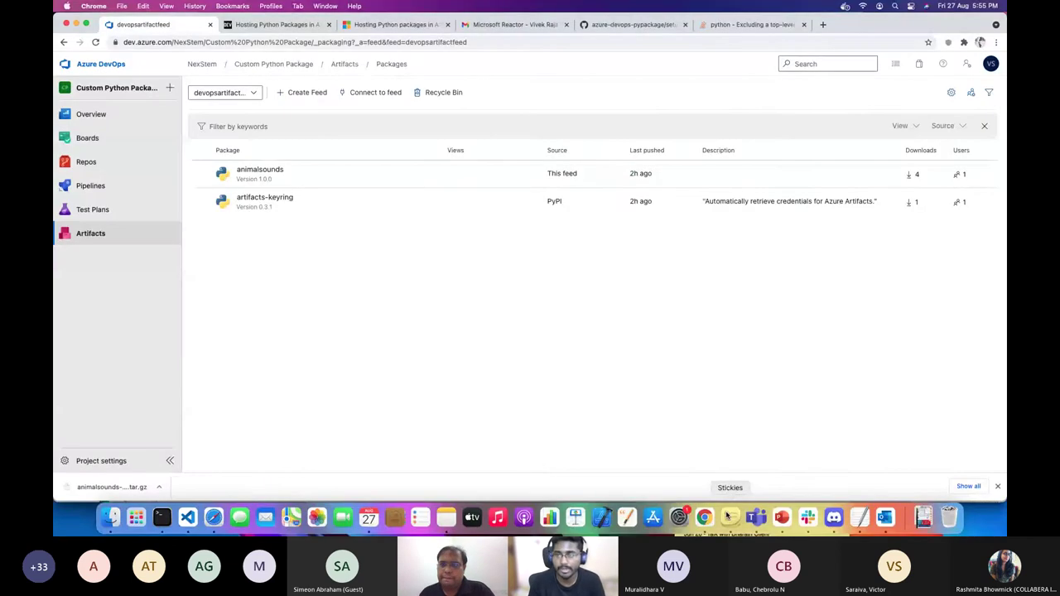